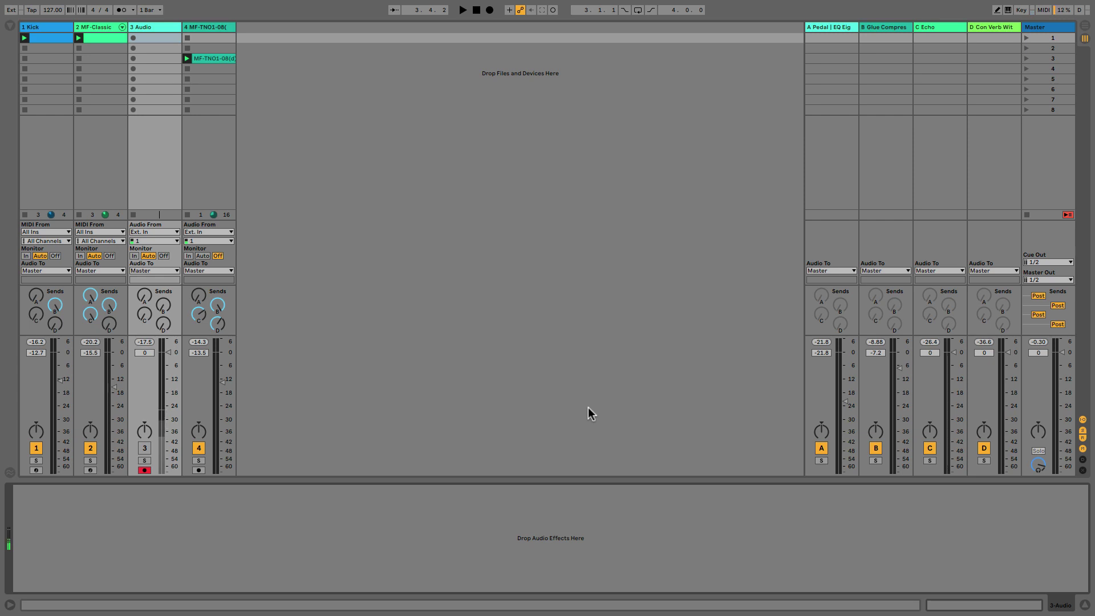
# - Hide the mixer's input/output routing and view the notes of the Kick and MF-Classic clips
pyautogui.hotkey('ctrl', 'alt', 'i')
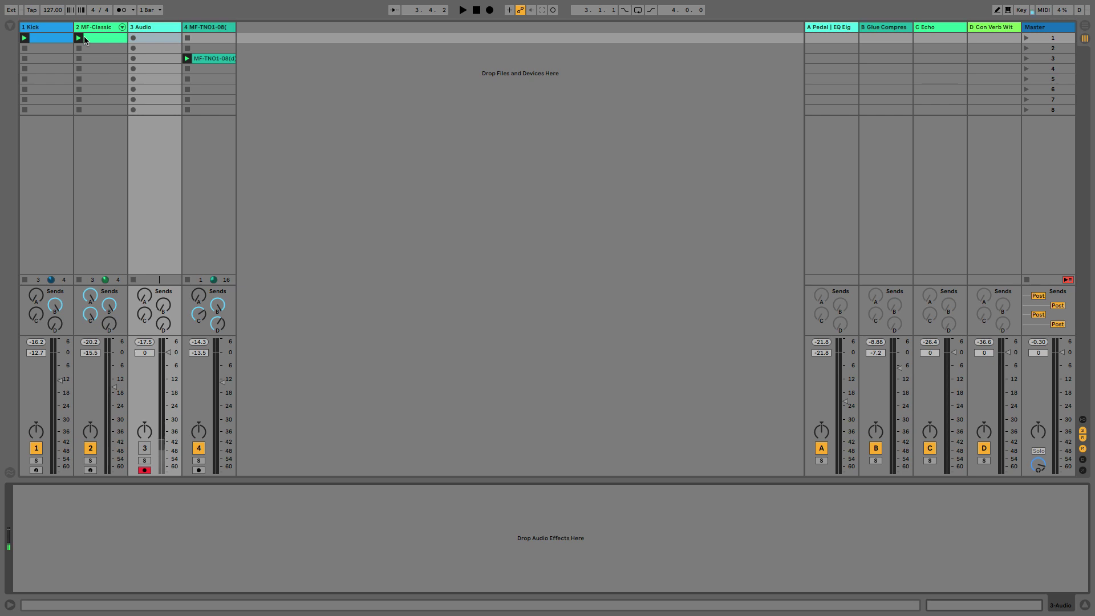
pyautogui.doubleClick(61, 39)
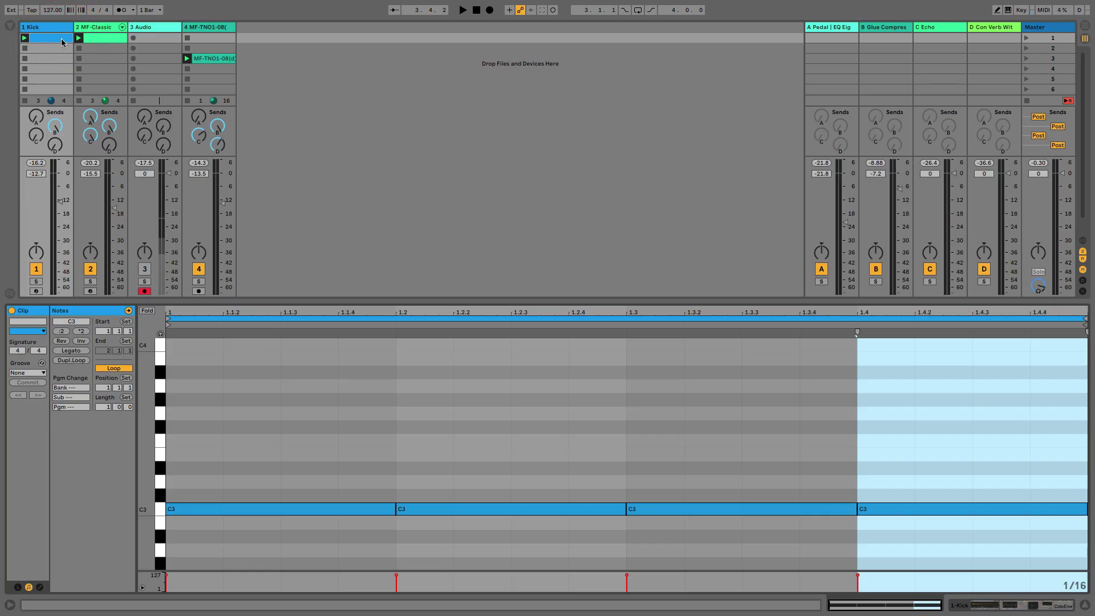
pyautogui.click(117, 39)
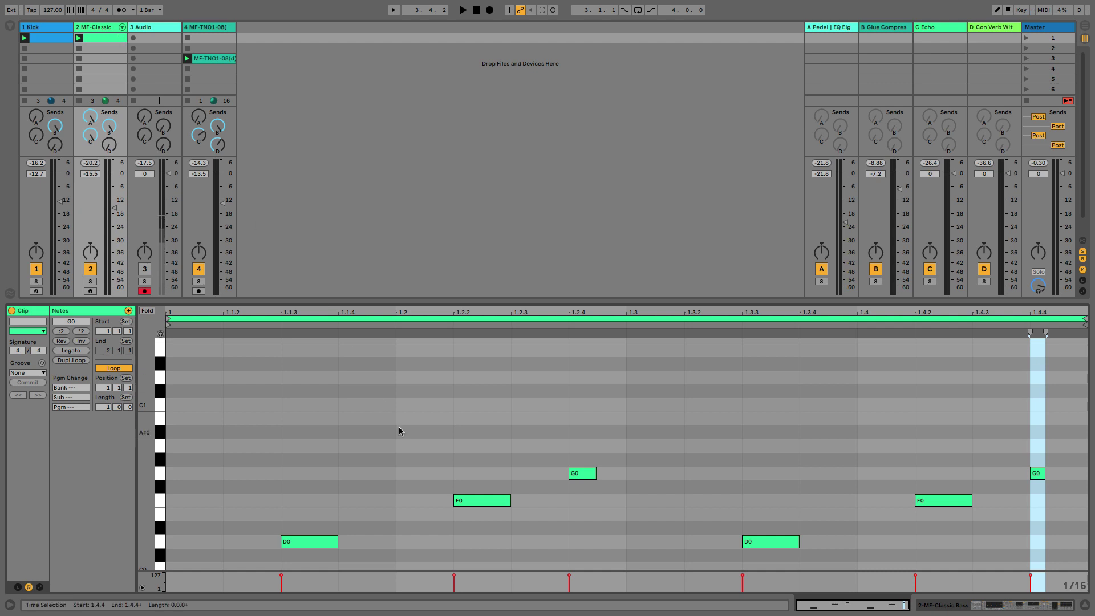
# - Add a sixteenth-note D0 at 1.1.1 in the MF-Classic clip and deactivate that note
pyautogui.click(217, 554)
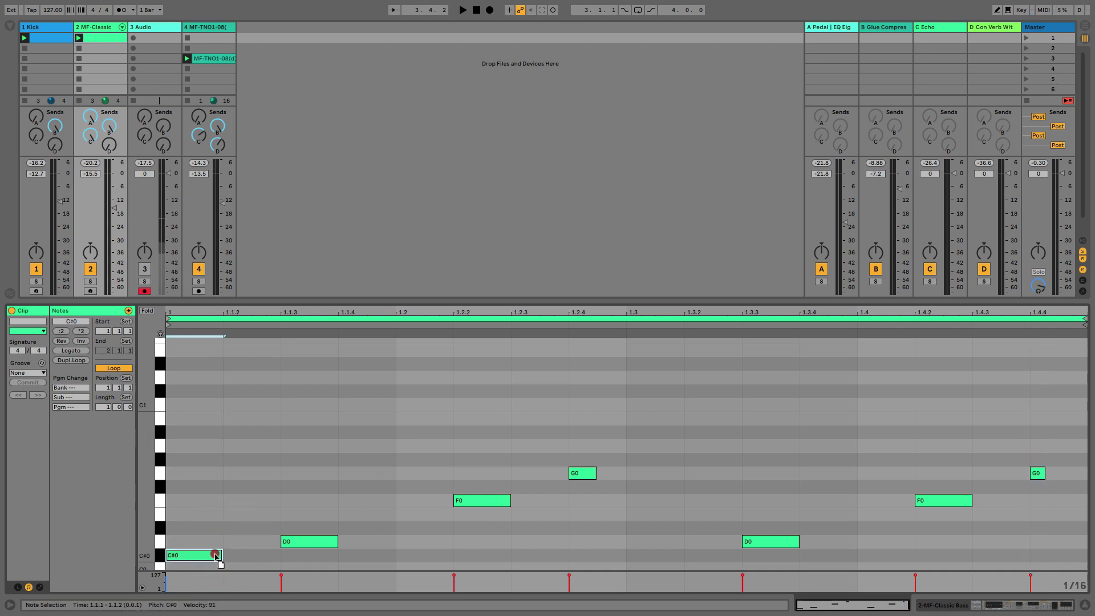
pyautogui.moveTo(215, 556); pyautogui.dragTo(215, 547)
pyautogui.press('0')
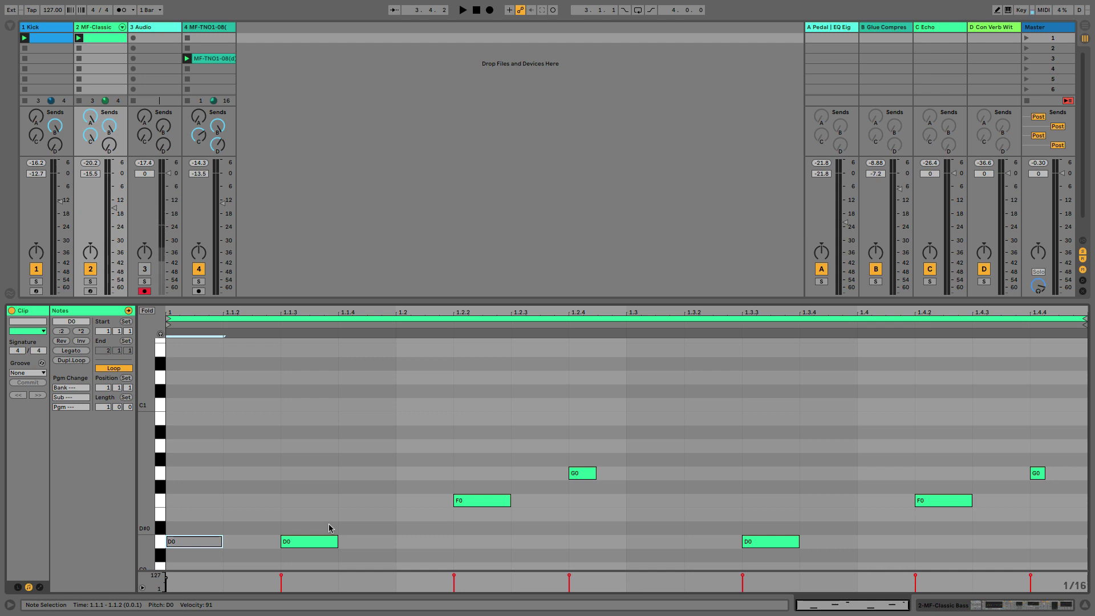
pyautogui.moveTo(183, 361); pyautogui.dragTo(400, 366)
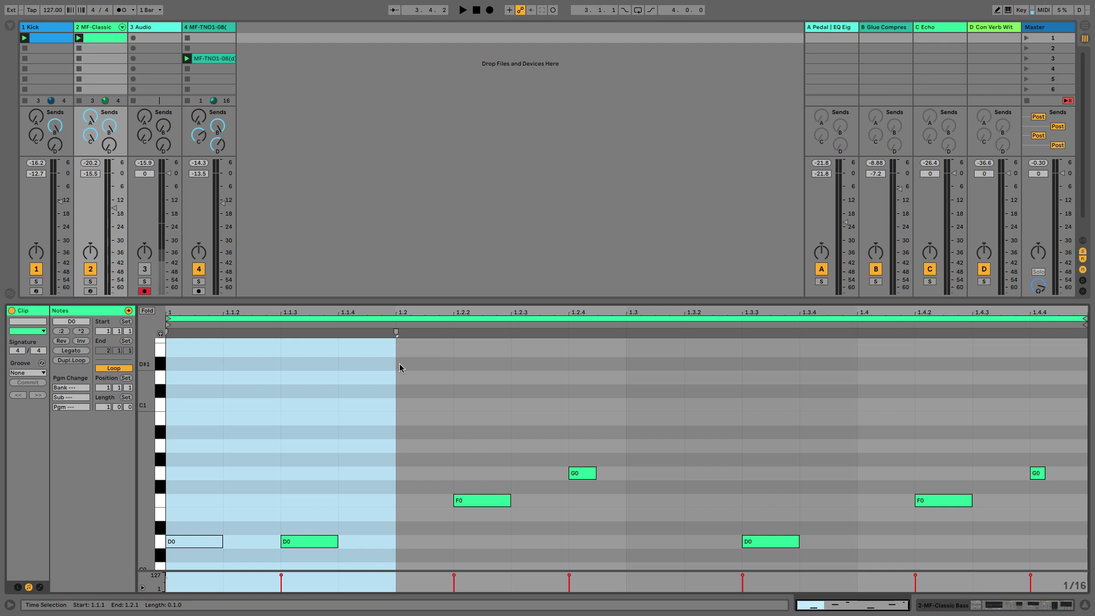
pyautogui.click(464, 232)
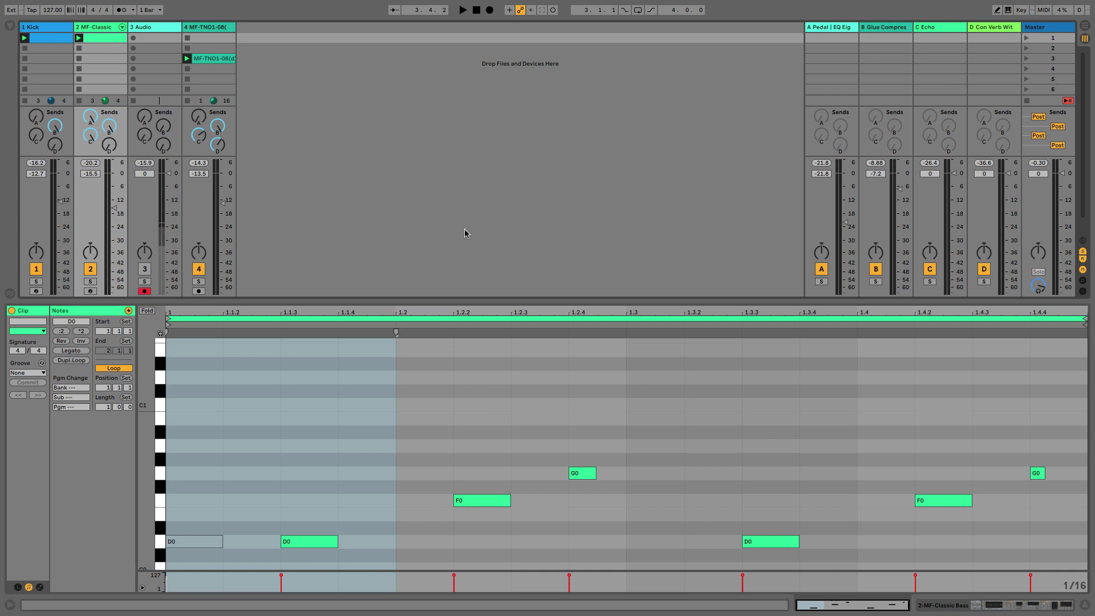
# - Deactivate track 4 and return tracks A and B
pyautogui.press('F4')
pyautogui.press('F5')
pyautogui.press('F6')
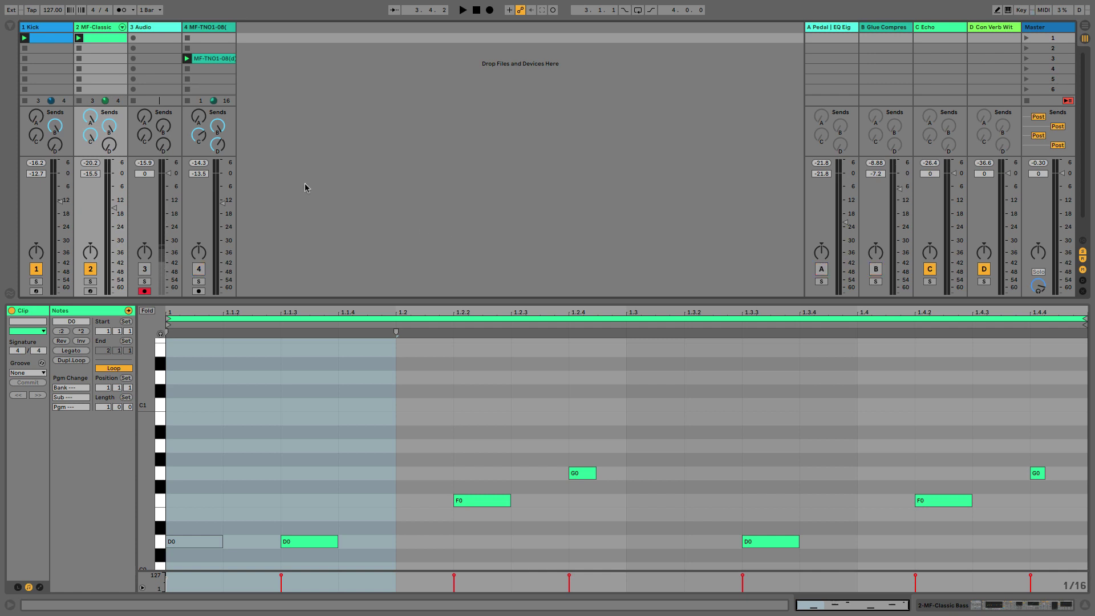
# - Reset the Kick and MF-Classic track volumes to 0 dB and disable all sends on both tracks
pyautogui.click(58, 30)
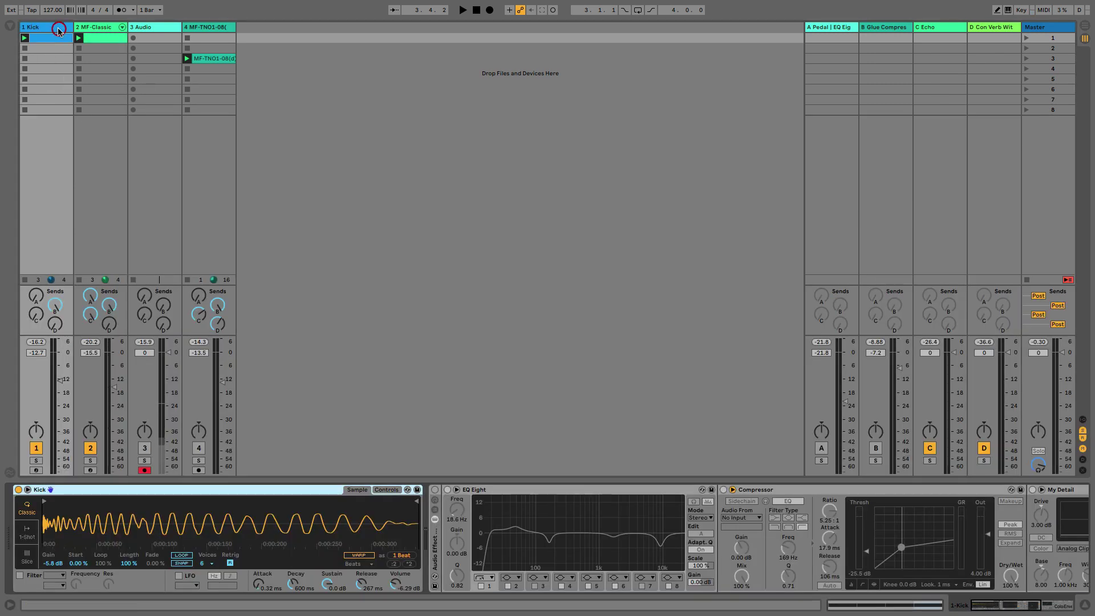
pyautogui.click(37, 353)
pyautogui.press('Delete')
pyautogui.rightClick(89, 296)
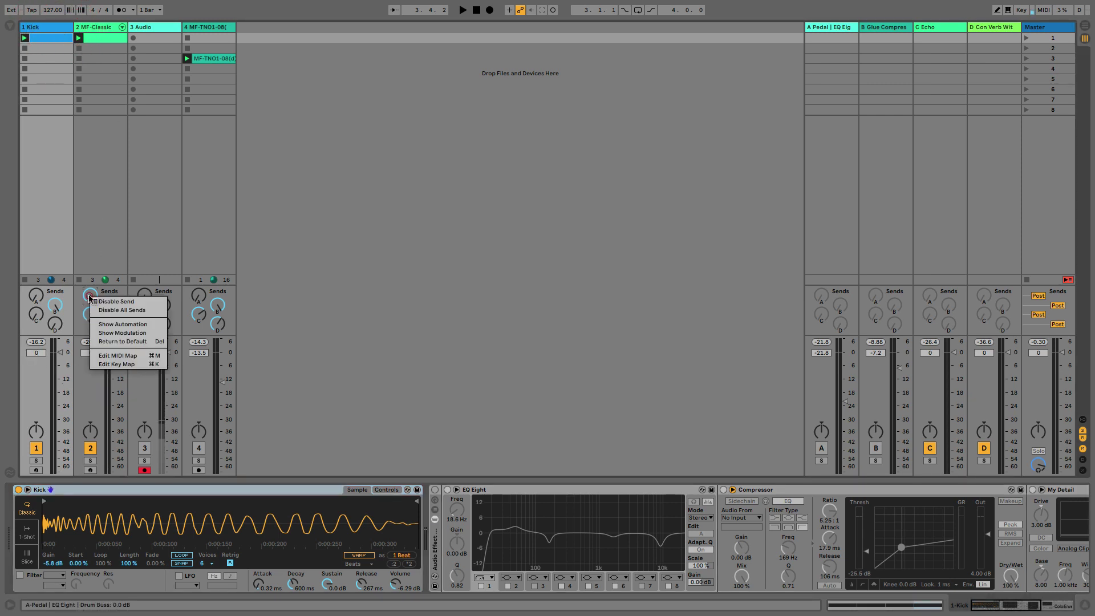
pyautogui.click(99, 309)
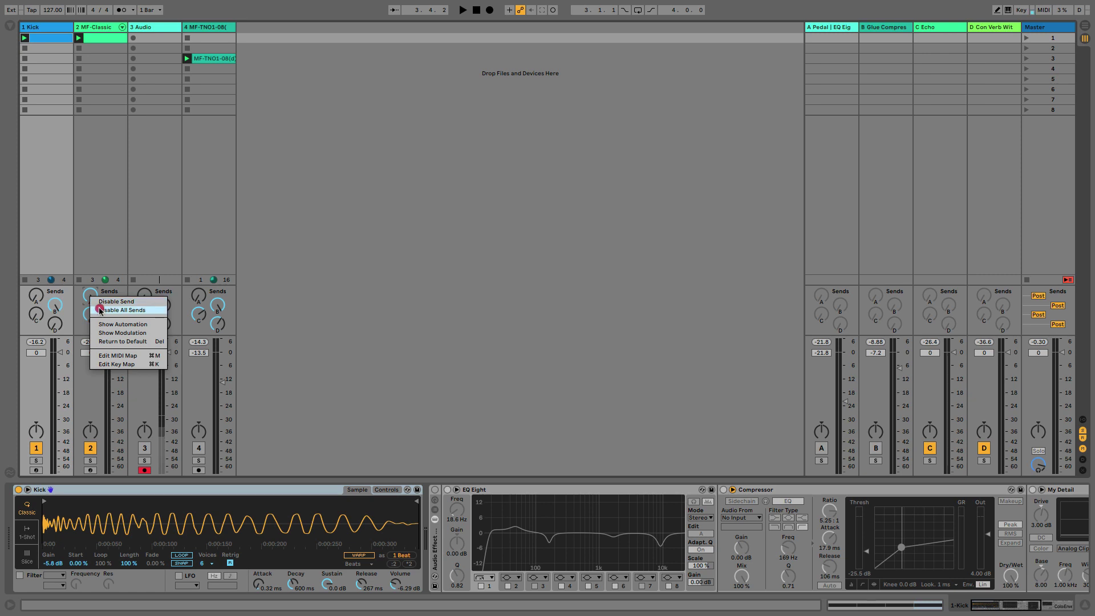
pyautogui.rightClick(51, 307)
pyautogui.click(80, 319)
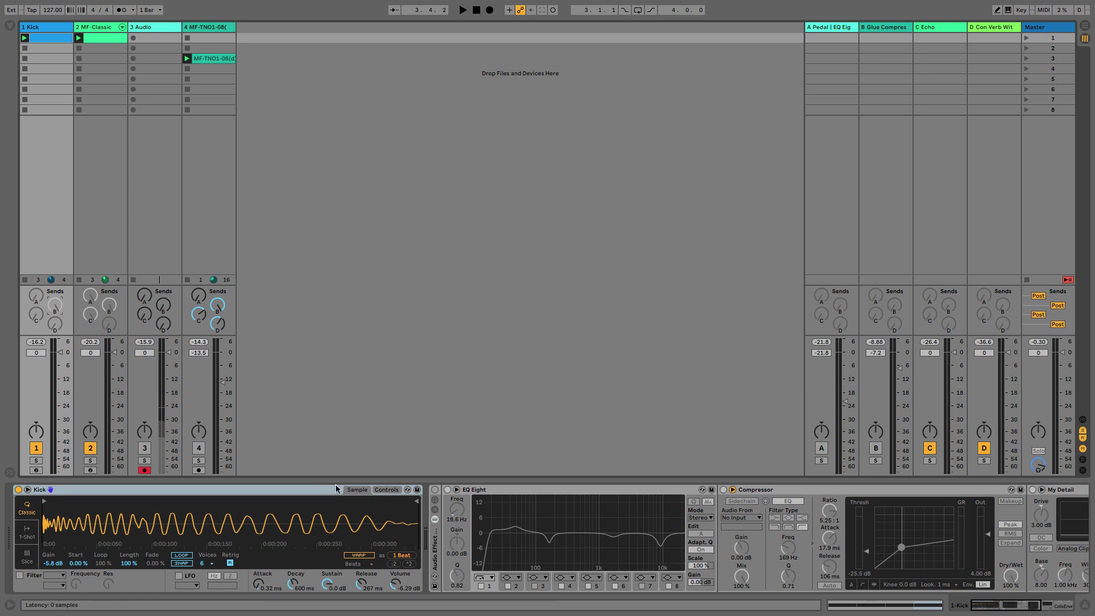
# - Collapse the Audio Effect Rack in the Kick track's device chain
pyautogui.hscroll(10, 430, 539)
pyautogui.click(432, 540)
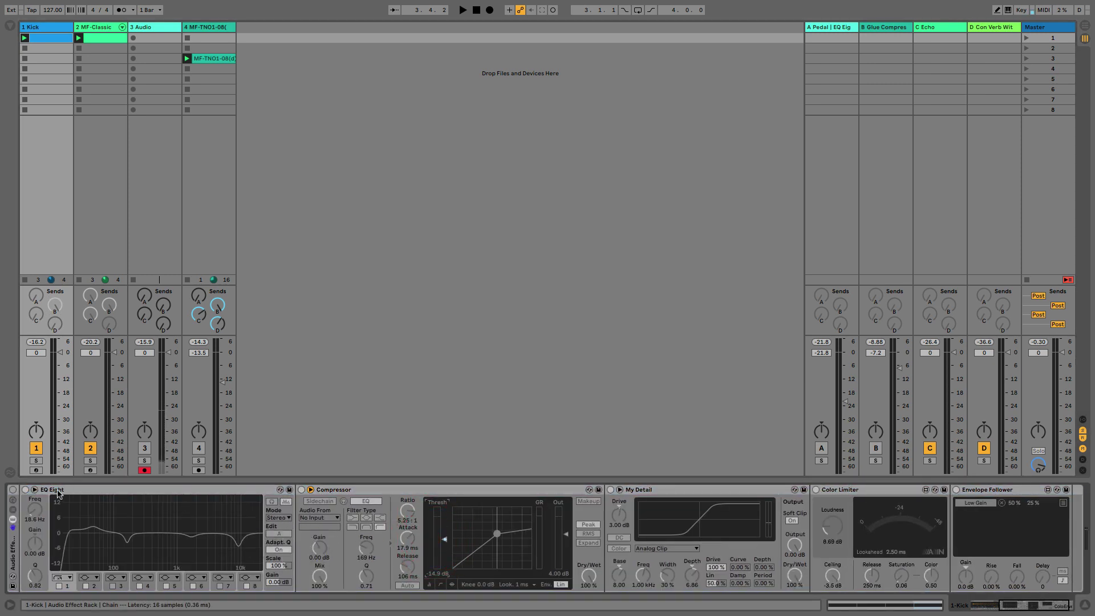
pyautogui.doubleClick(13, 541)
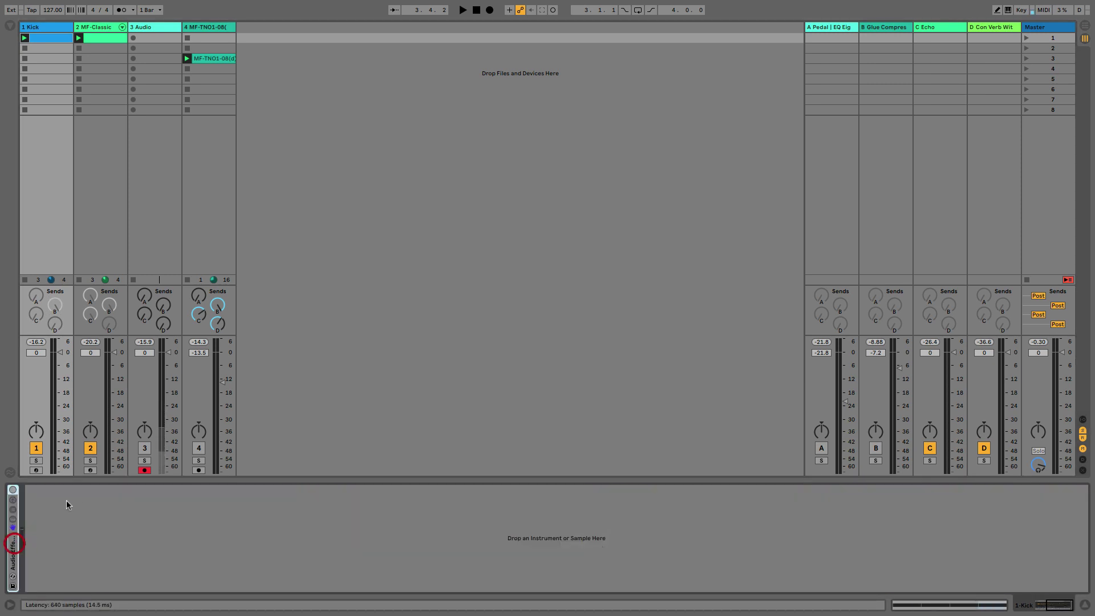
# - Load an EQ Eight from the audio effects after the collapsed rack on the Kick track
pyautogui.click(10, 26)
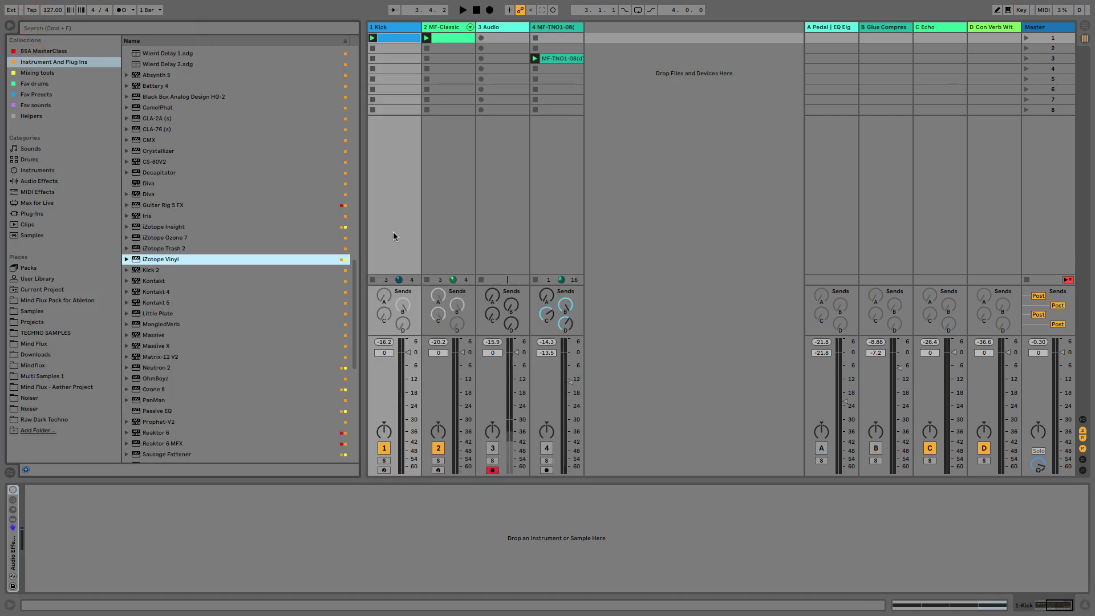
pyautogui.click(75, 181)
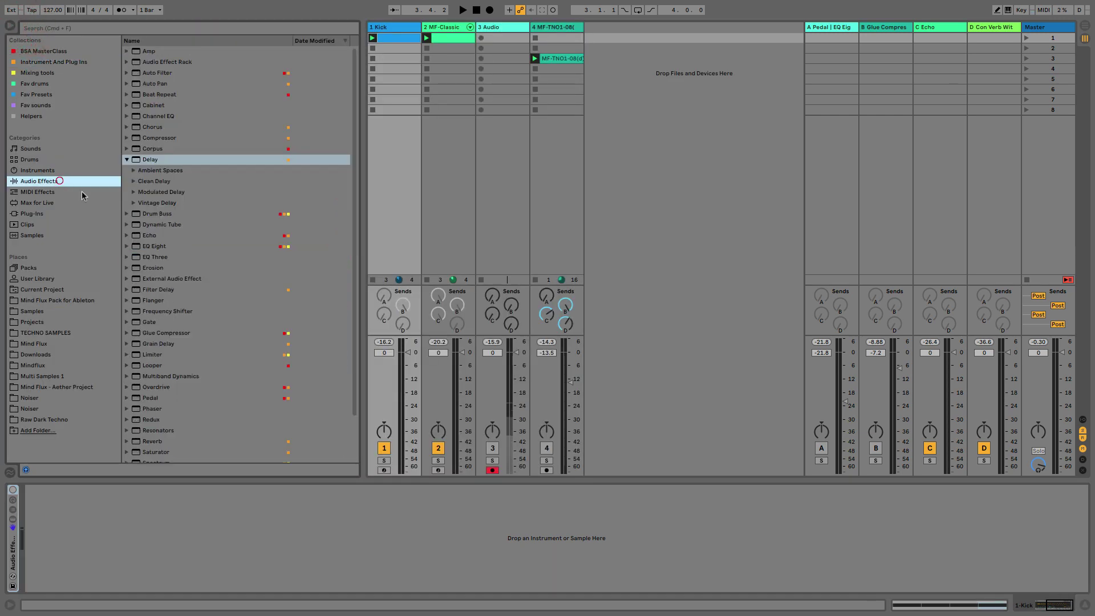
pyautogui.click(127, 160)
pyautogui.doubleClick(162, 204)
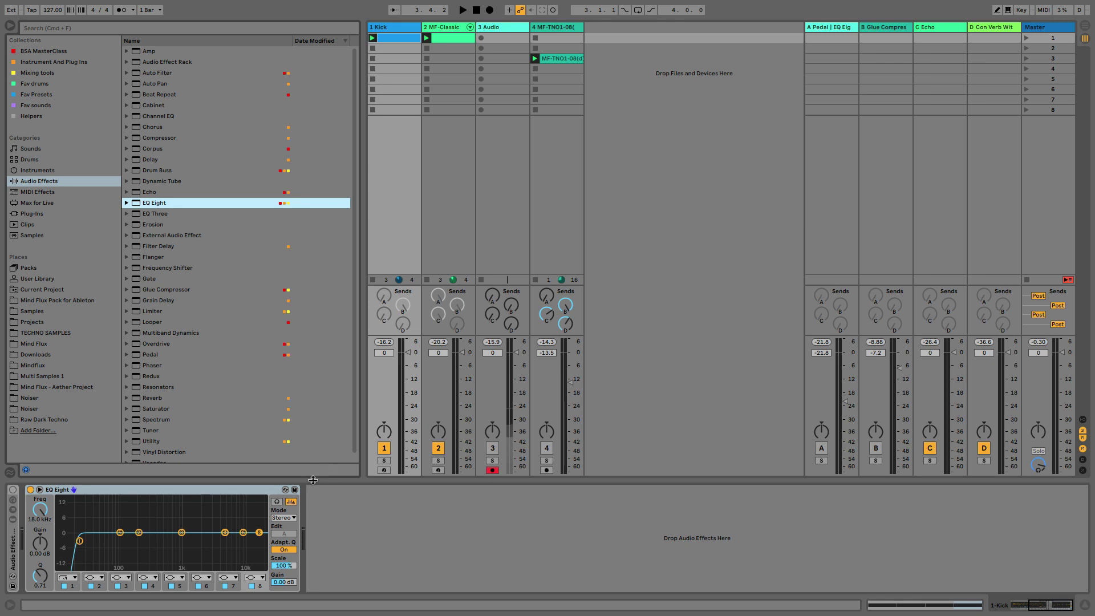
# - Set EQ Eight's filter 1 to 17.3 Hz and save the device as its default preset, overwriting the existing one
pyautogui.click(72, 589)
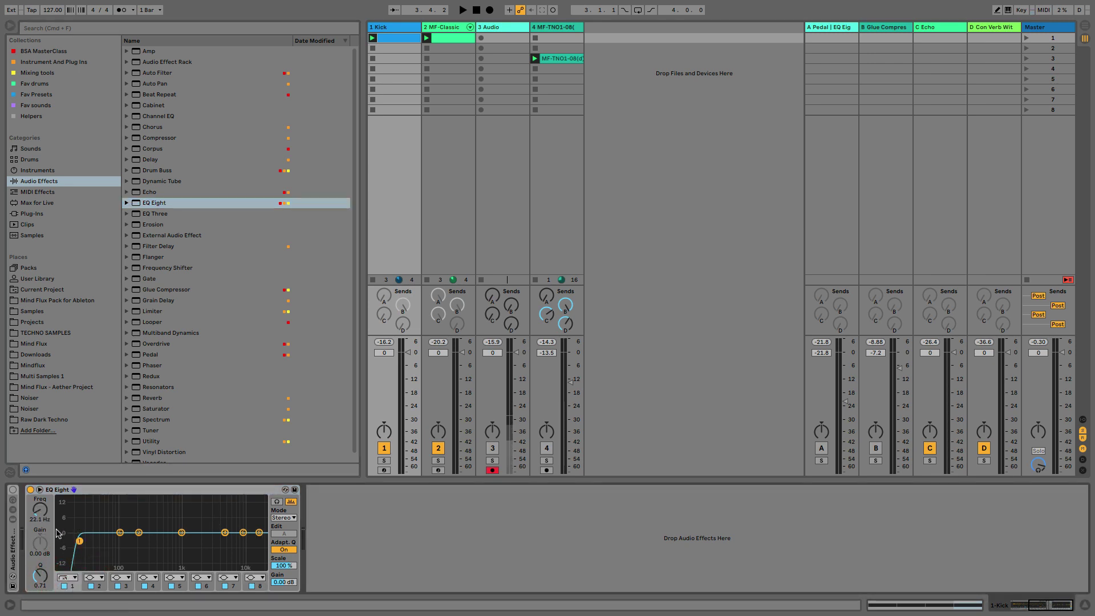
pyautogui.moveTo(41, 511); pyautogui.dragTo(41, 515)
pyautogui.rightClick(95, 490)
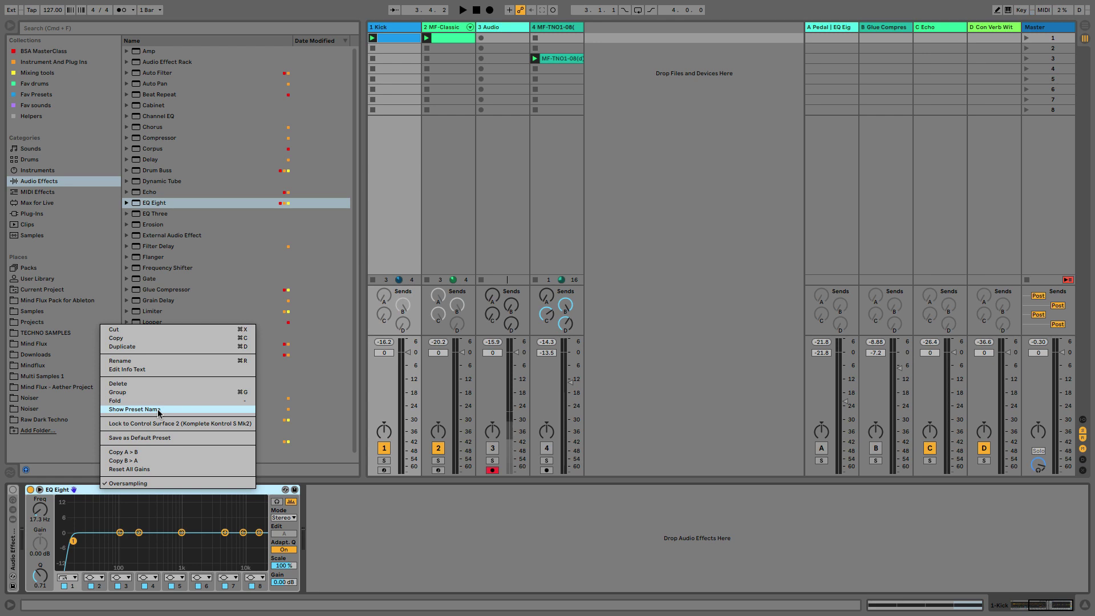
pyautogui.click(164, 437)
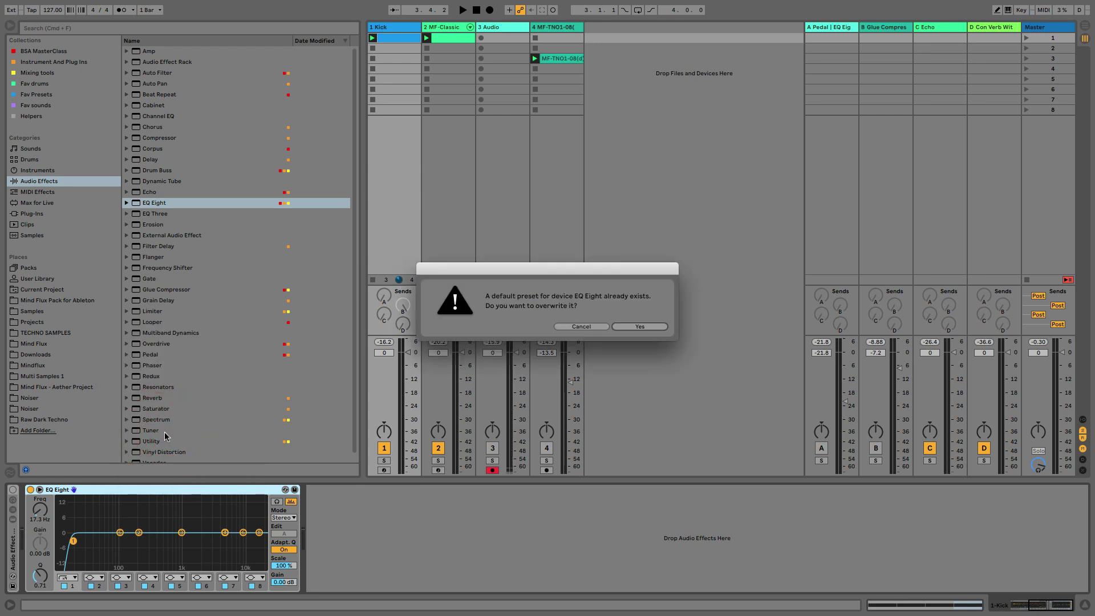
pyautogui.press('Return')
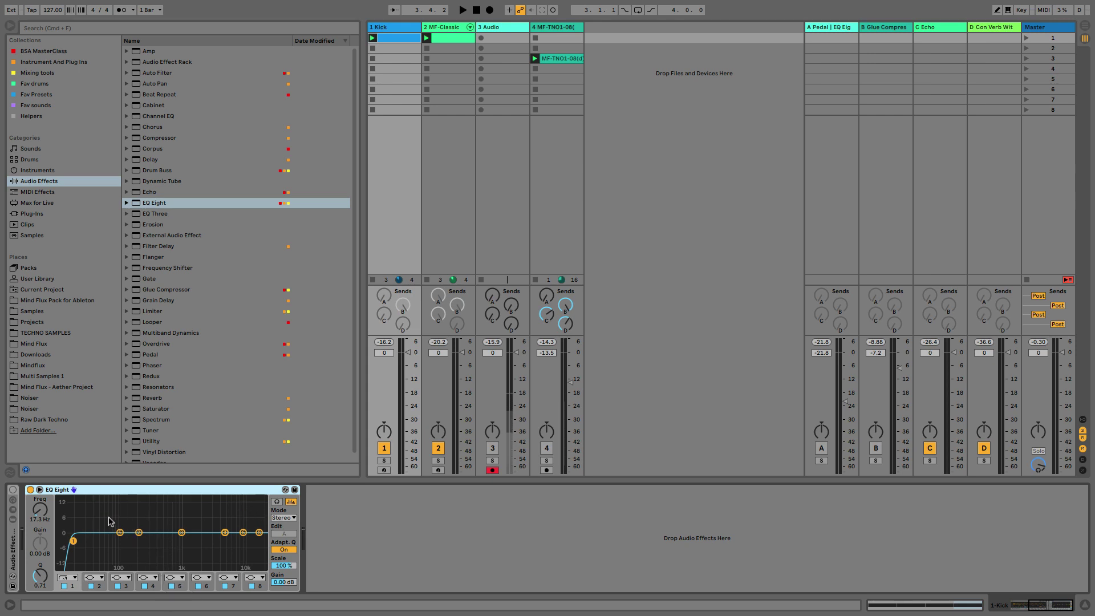
# - Expand EQ Eight's curve display into the main view and hide the browser
pyautogui.press('s')
pyautogui.click(143, 508)
pyautogui.click(143, 510)
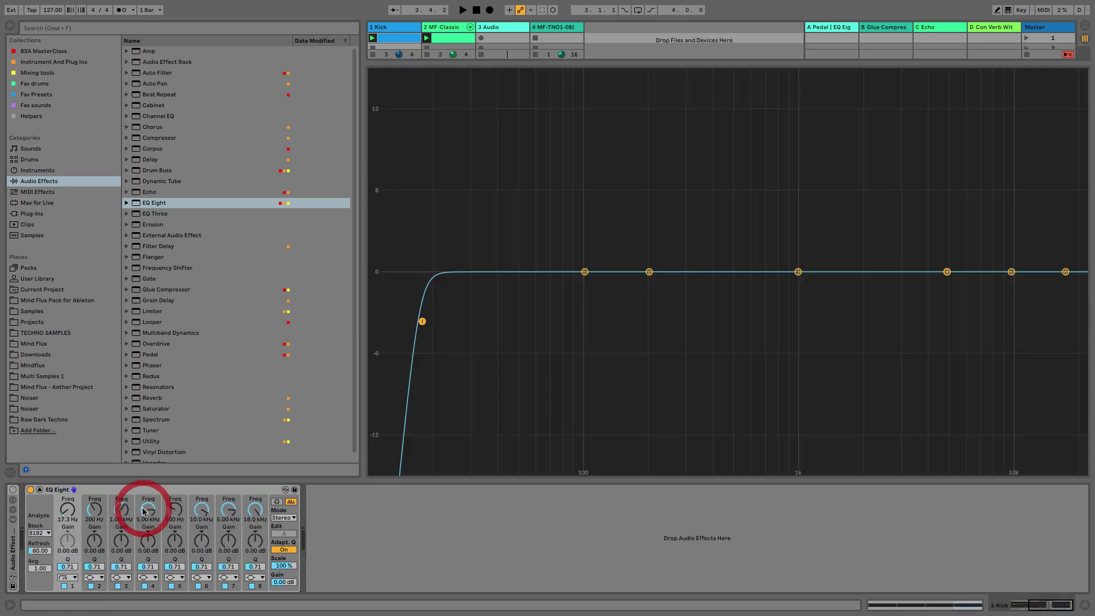
pyautogui.press('super+alt+b')
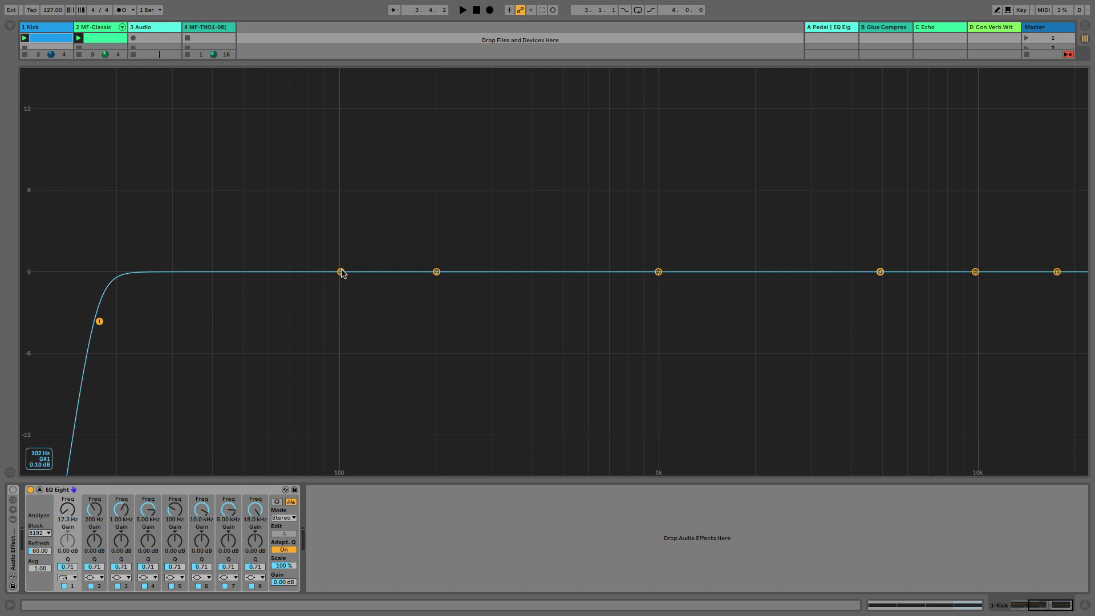
# - Sweep filter 5 with a 15 dB boost and Q 3.99 to 49 Hz, reset its gain to 0 dB, and audition the kick
pyautogui.moveTo(341, 272); pyautogui.dragTo(371, 40)
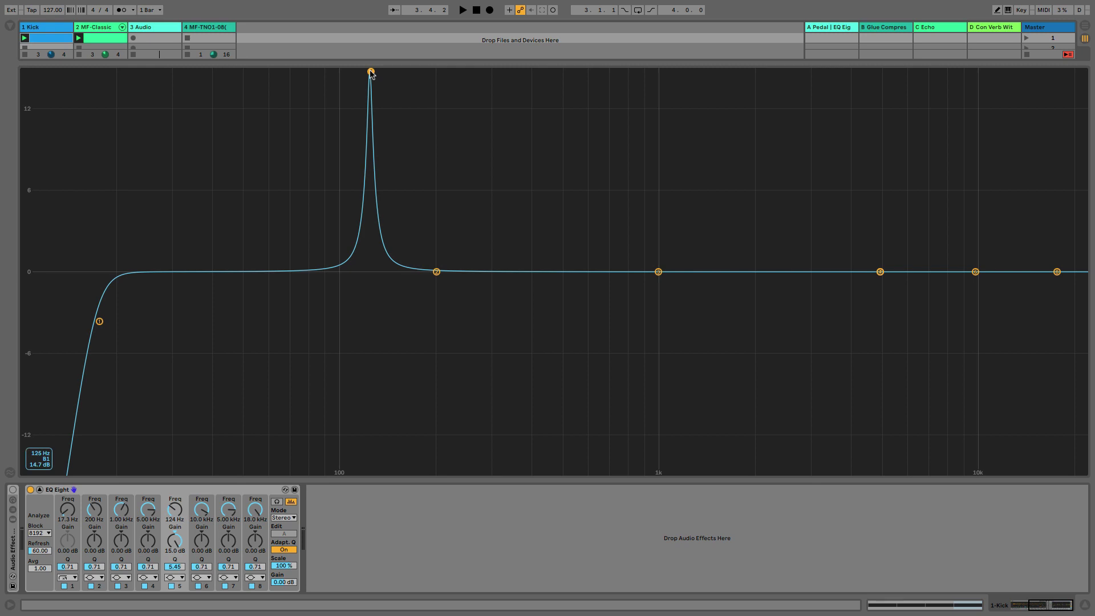
pyautogui.moveTo(371, 71); pyautogui.dragTo(243, 72)
pyautogui.press('space')
pyautogui.press('space')
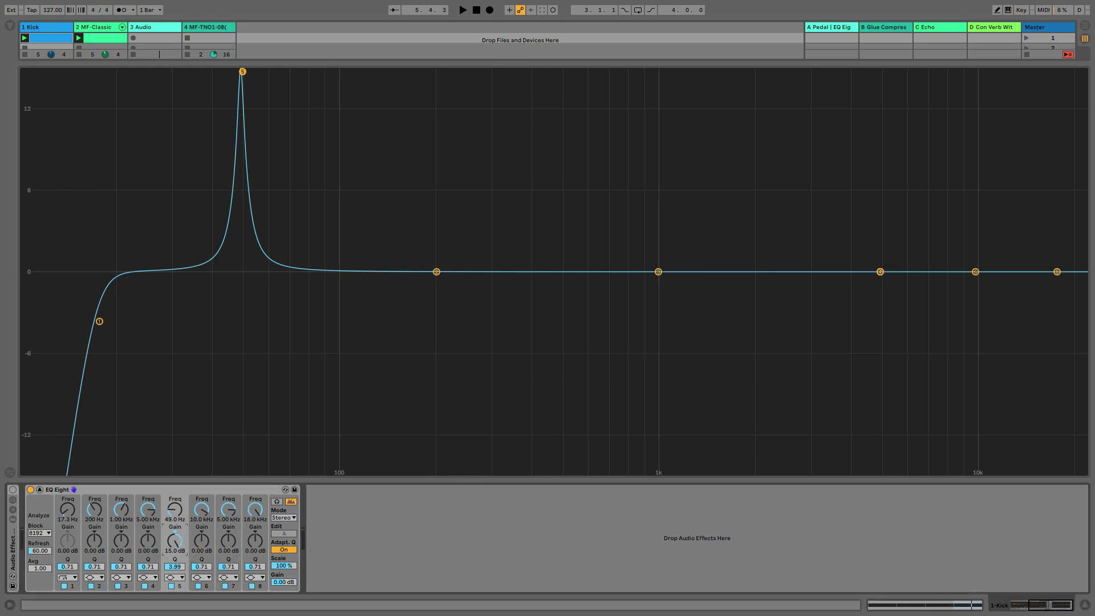
pyautogui.doubleClick(175, 546)
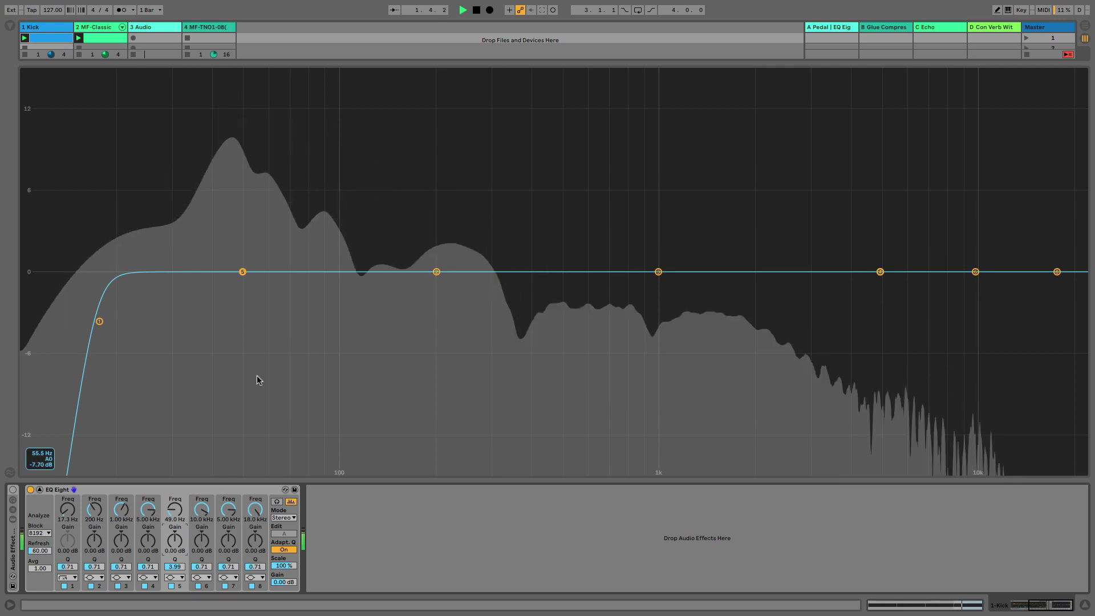
pyautogui.press('space')
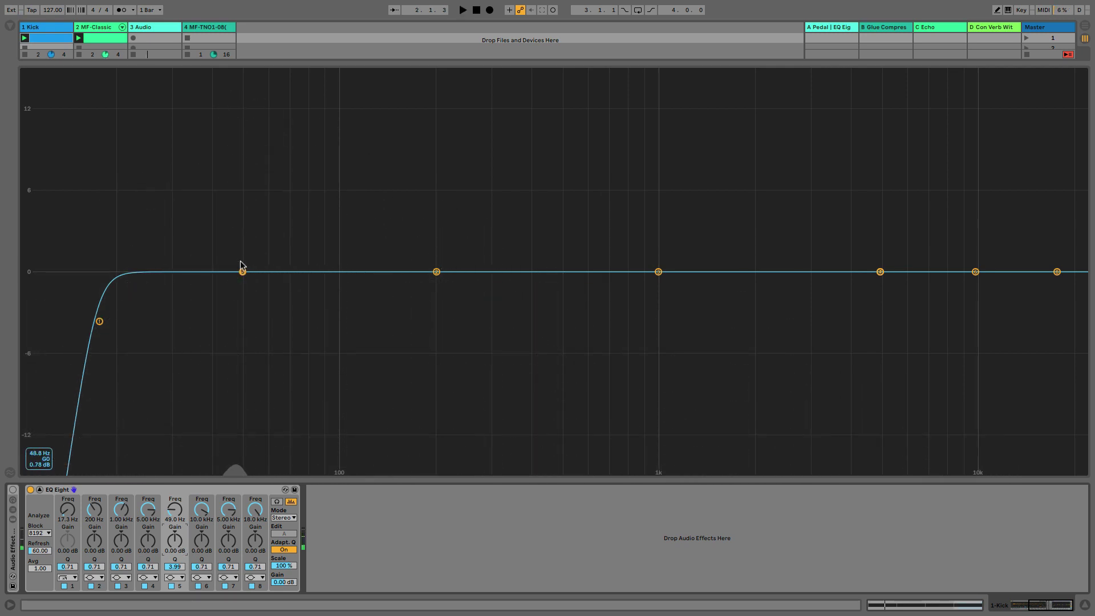
# - Try a different sample gain in the Kick sampler and undo the change
pyautogui.hscroll(-10, 47, 544)
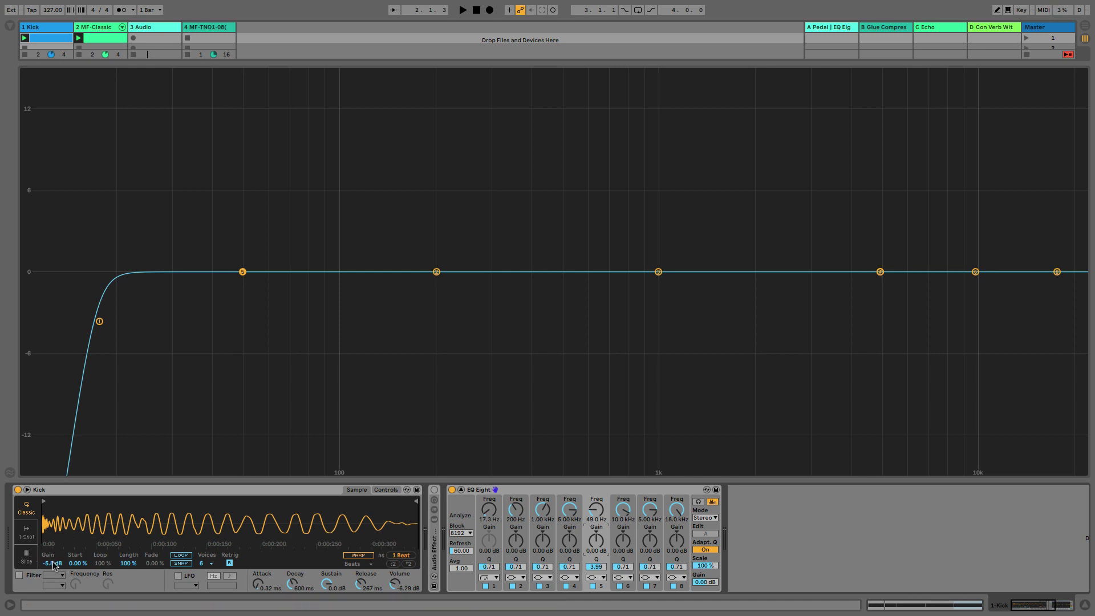
pyautogui.moveTo(53, 564); pyautogui.dragTo(53, 553)
pyautogui.hotkey('ctrl', 'z')
# - Play the kick and set filter 5's gain to 1.19 dB and its Q to 3.15
pyautogui.click(599, 587)
pyautogui.press('space')
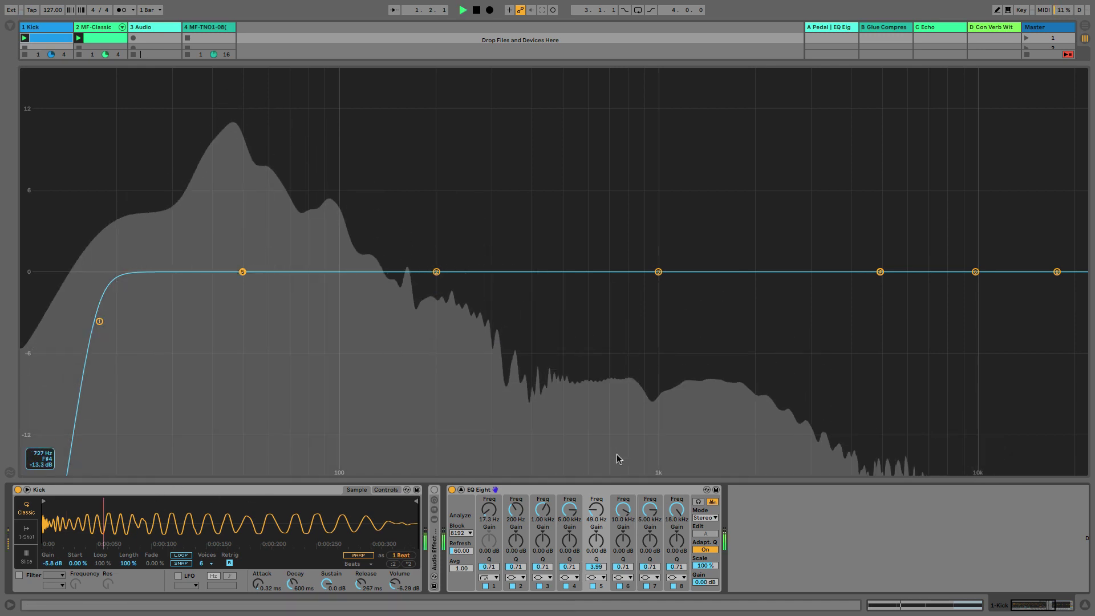
pyautogui.moveTo(596, 540)
pyautogui.mouseDown()
pyautogui.moveTo(596, 501)
pyautogui.moveTo(596, 537)
pyautogui.mouseUp()
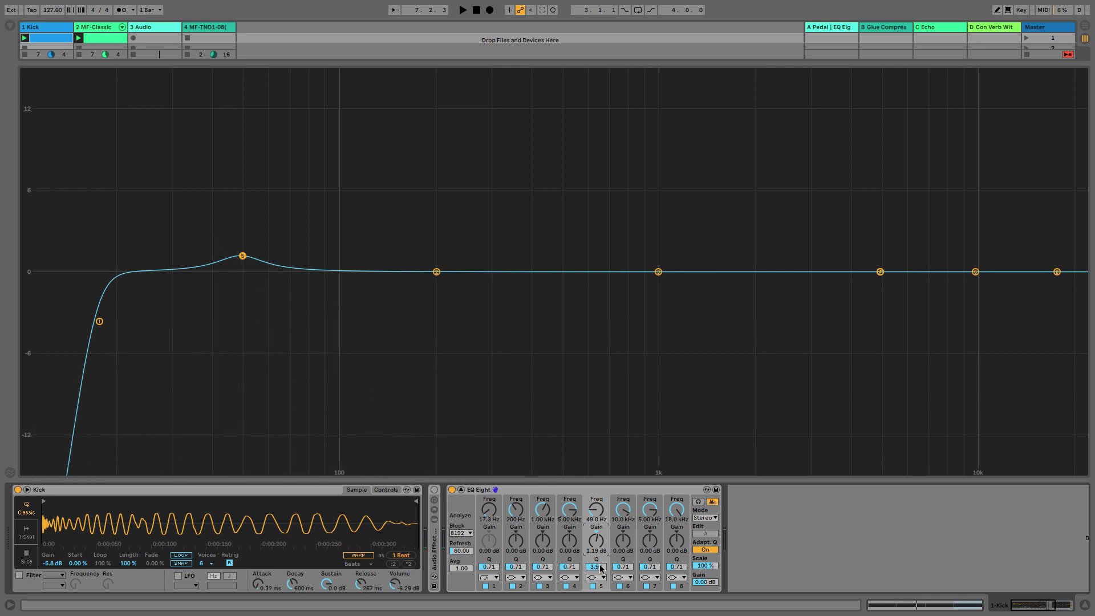
pyautogui.moveTo(600, 567); pyautogui.dragTo(600, 567)
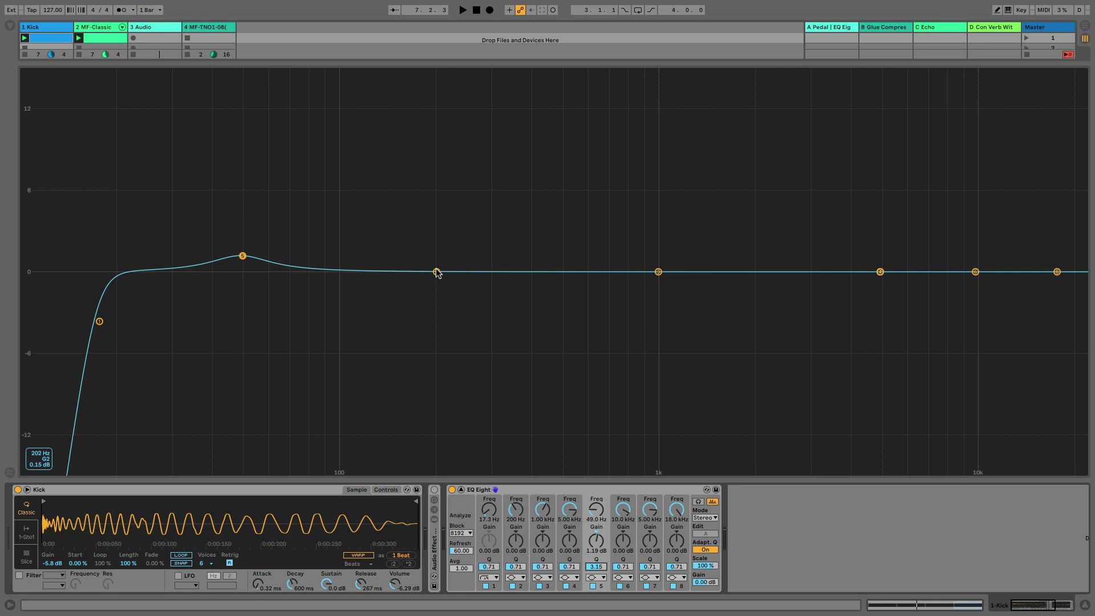
# - Sweep EQ Eight's filter 2 with a 15 dB boost and Q 6.05 to 99.4 Hz and audition the kick
pyautogui.moveTo(436, 272); pyautogui.dragTo(634, 44)
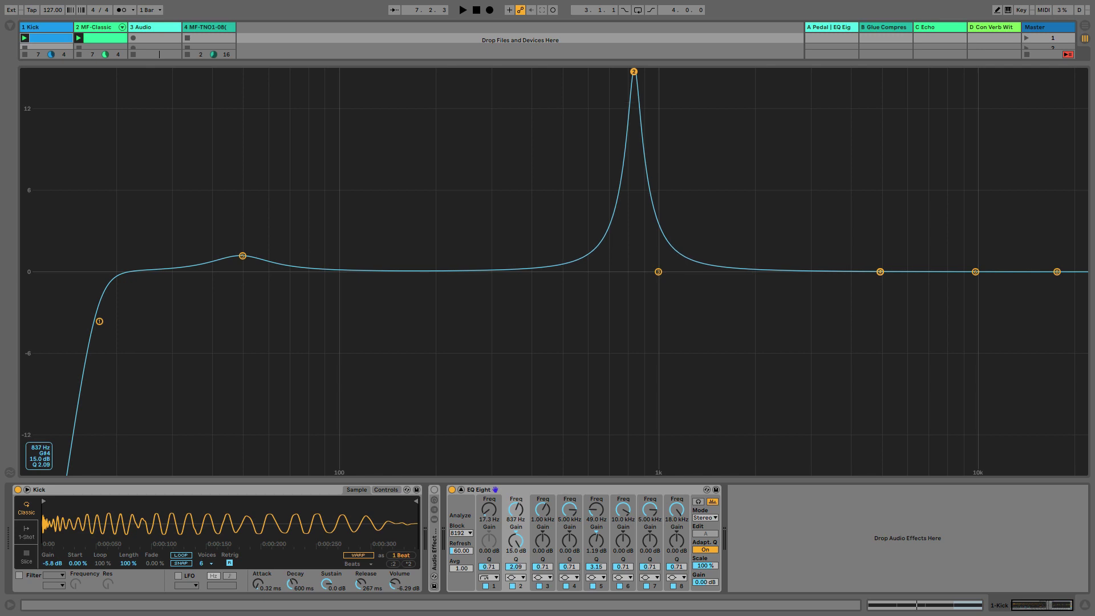
pyautogui.moveTo(634, 71); pyautogui.dragTo(341, 73)
pyautogui.press('space')
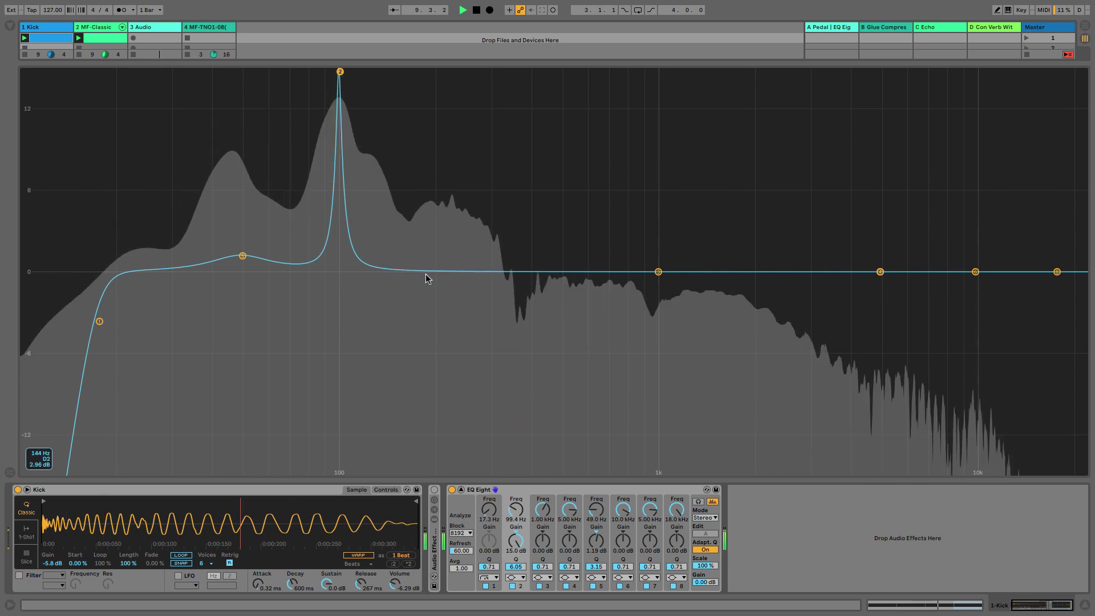
pyautogui.press('space')
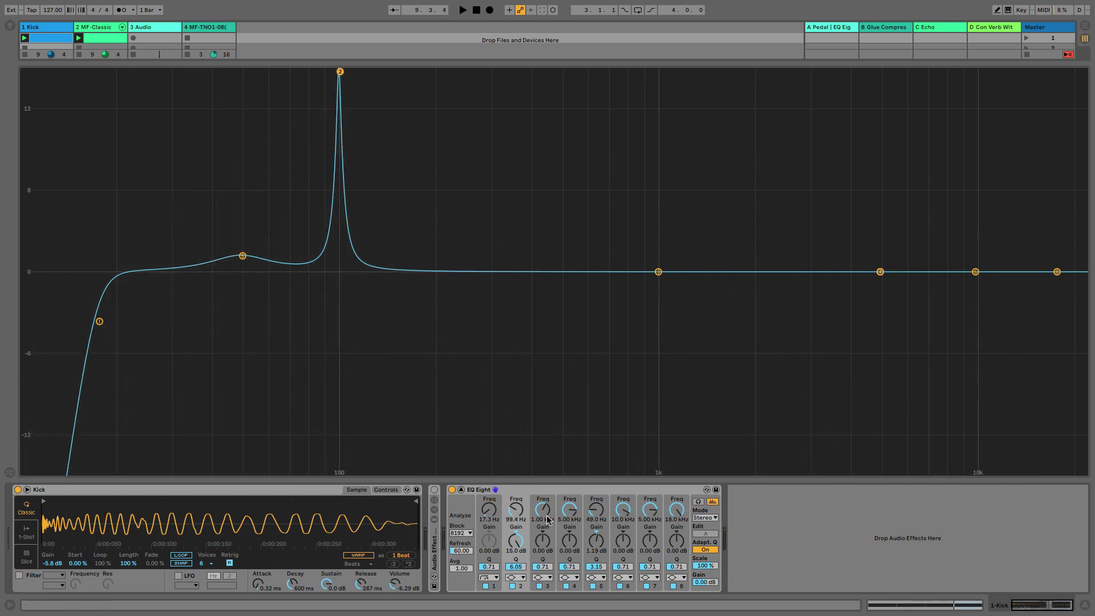
# - Set filter 2's gain to -2.38 dB and Q to 18.0 during playback, and compare the kick with the filter off and on
pyautogui.press('space')
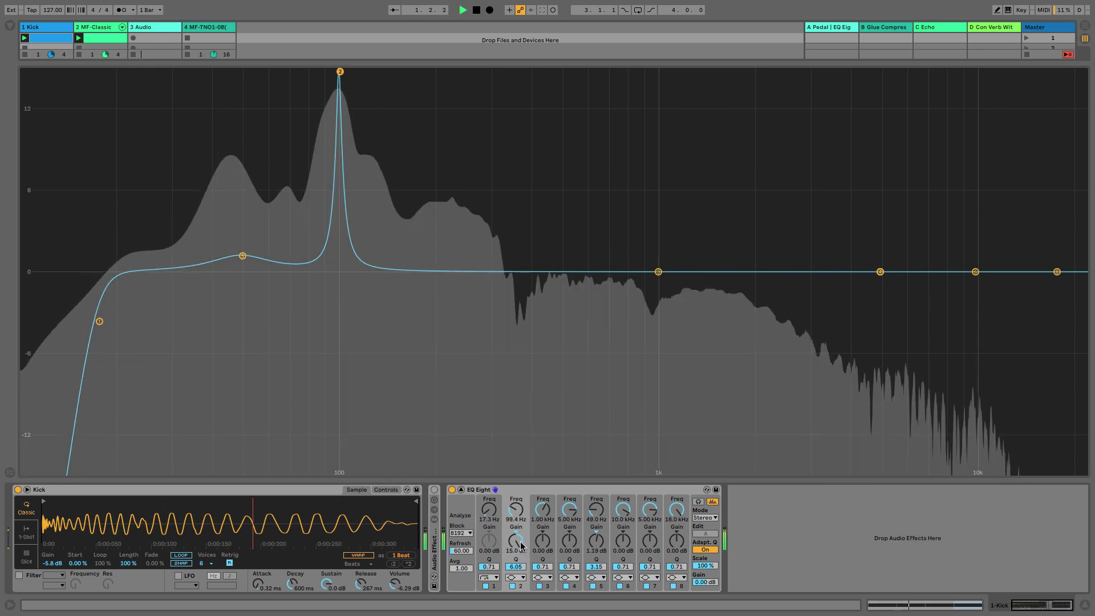
pyautogui.doubleClick(520, 542)
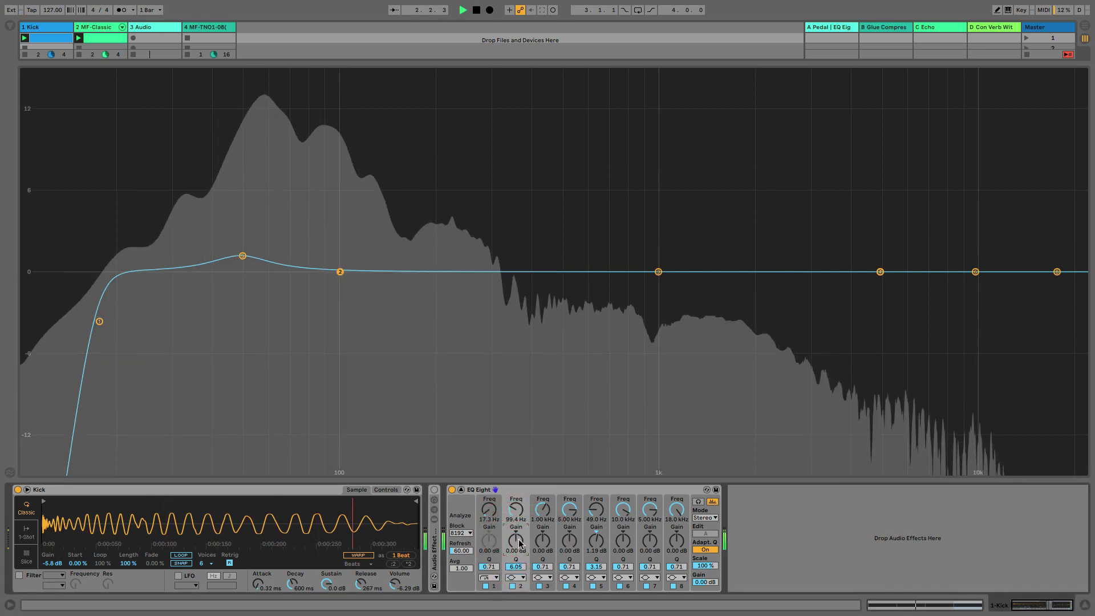
pyautogui.moveTo(520, 542); pyautogui.dragTo(518, 556)
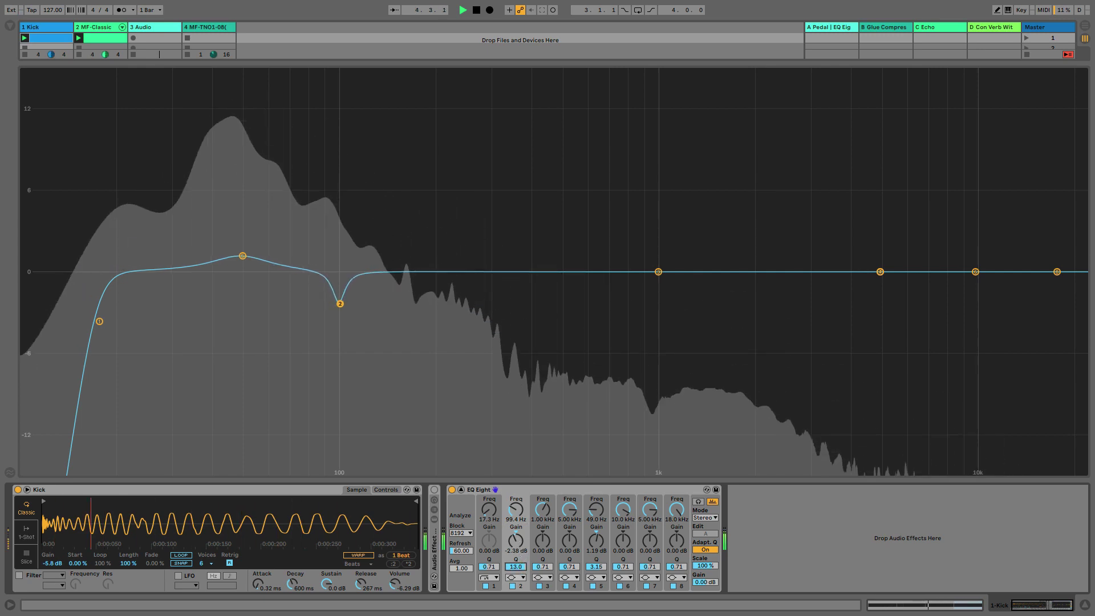
pyautogui.click(513, 586)
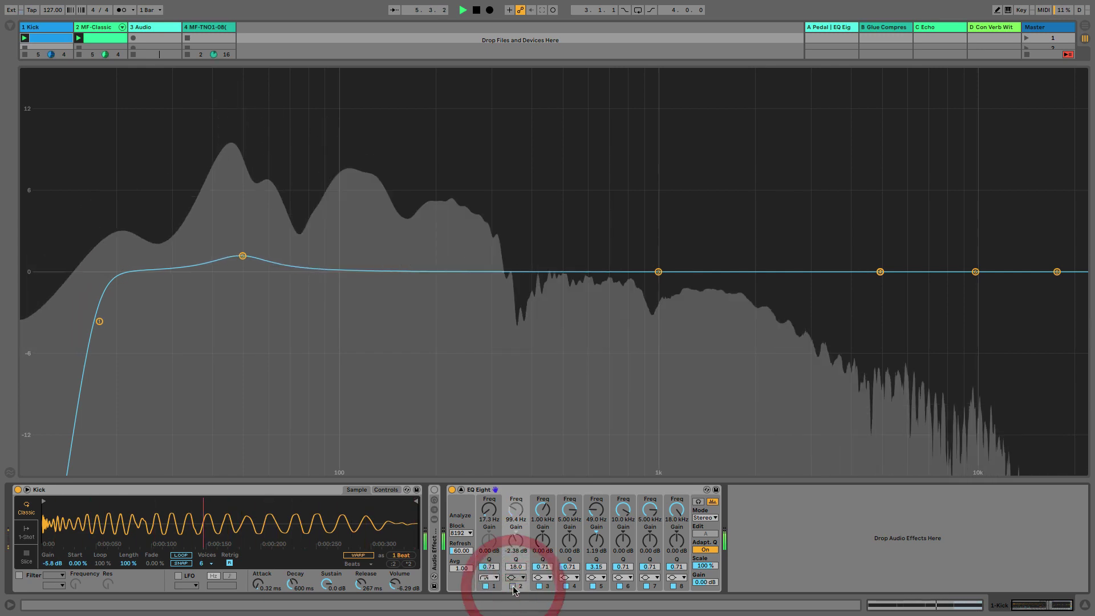
pyautogui.click(513, 586)
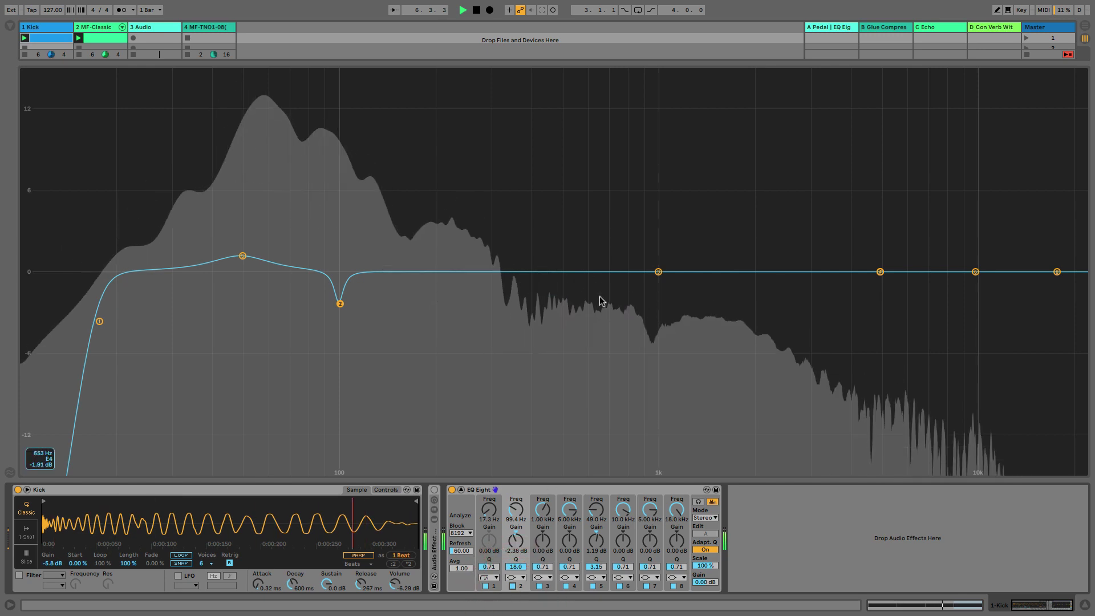
pyautogui.press('space')
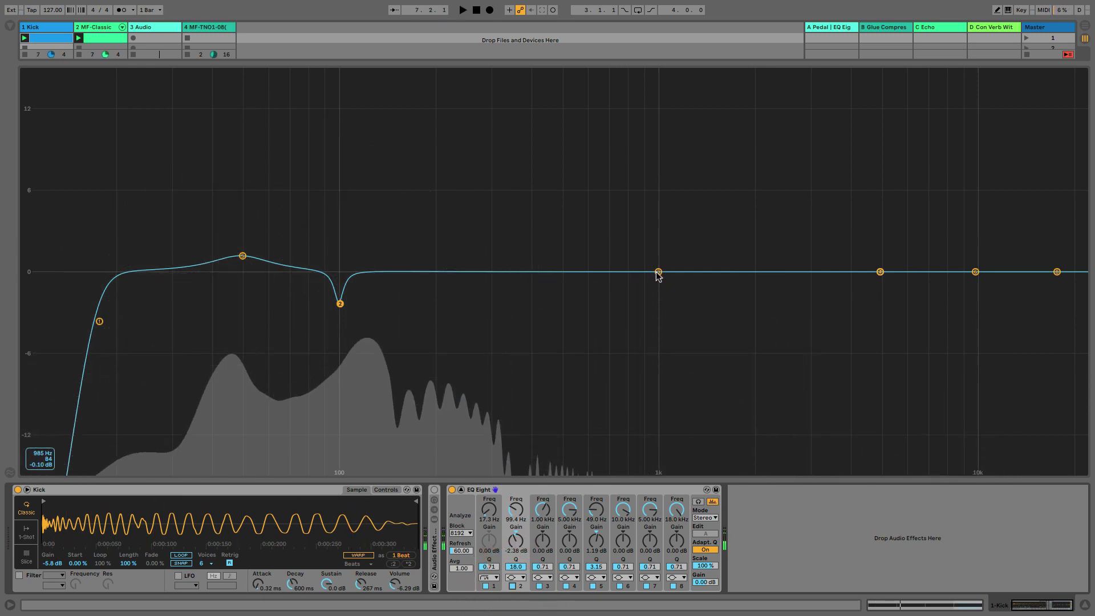
# - Sweep filter 3 with a 15 dB boost to 217 Hz, and cut it to -2.14 dB with Q 9.03 during playback
pyautogui.moveTo(658, 272); pyautogui.dragTo(448, 72)
pyautogui.press('space')
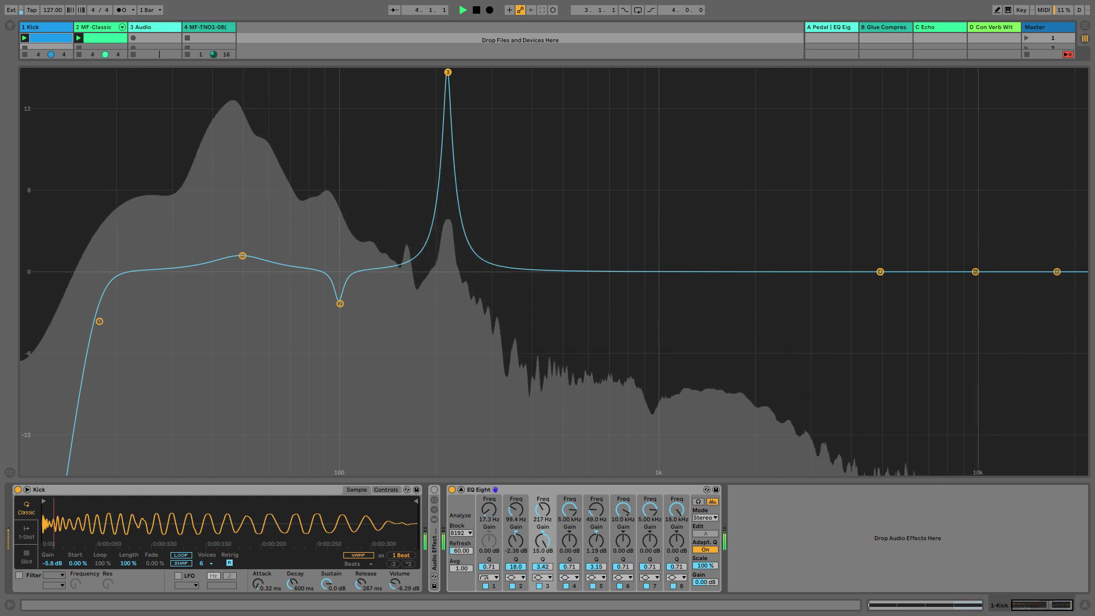
pyautogui.doubleClick(543, 541)
pyautogui.moveTo(542, 541); pyautogui.dragTo(543, 547)
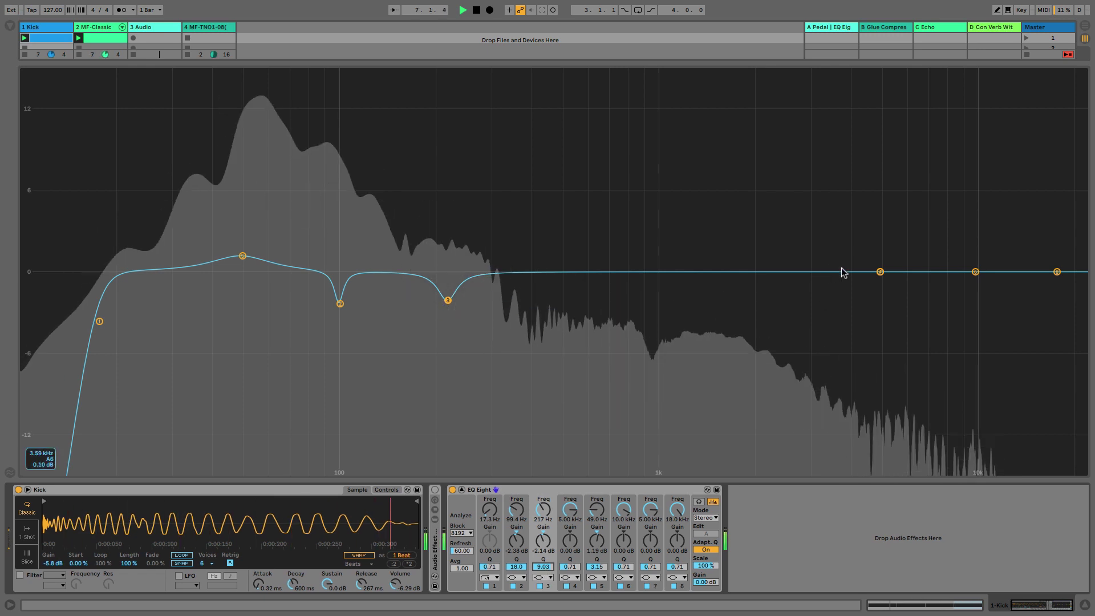
# - Move filter 4 to 1.42 kHz and cut it by 2.62 dB with a Q of 12.0
pyautogui.moveTo(880, 273); pyautogui.dragTo(706, 74)
pyautogui.press('space')
pyautogui.moveTo(570, 541); pyautogui.dragTo(570, 609)
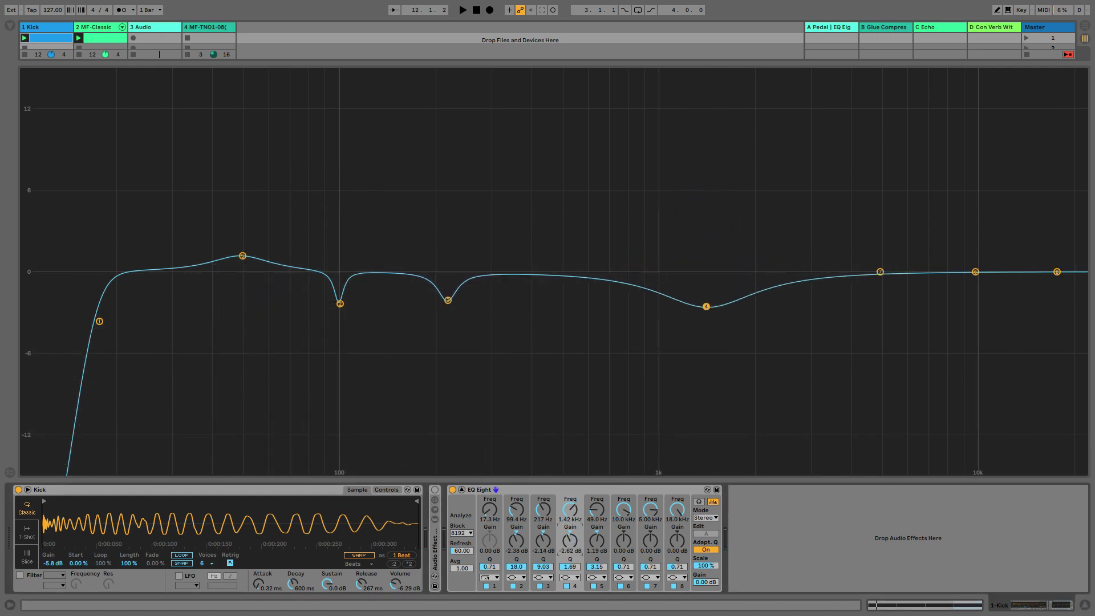
pyautogui.moveTo(569, 566); pyautogui.dragTo(570, 530)
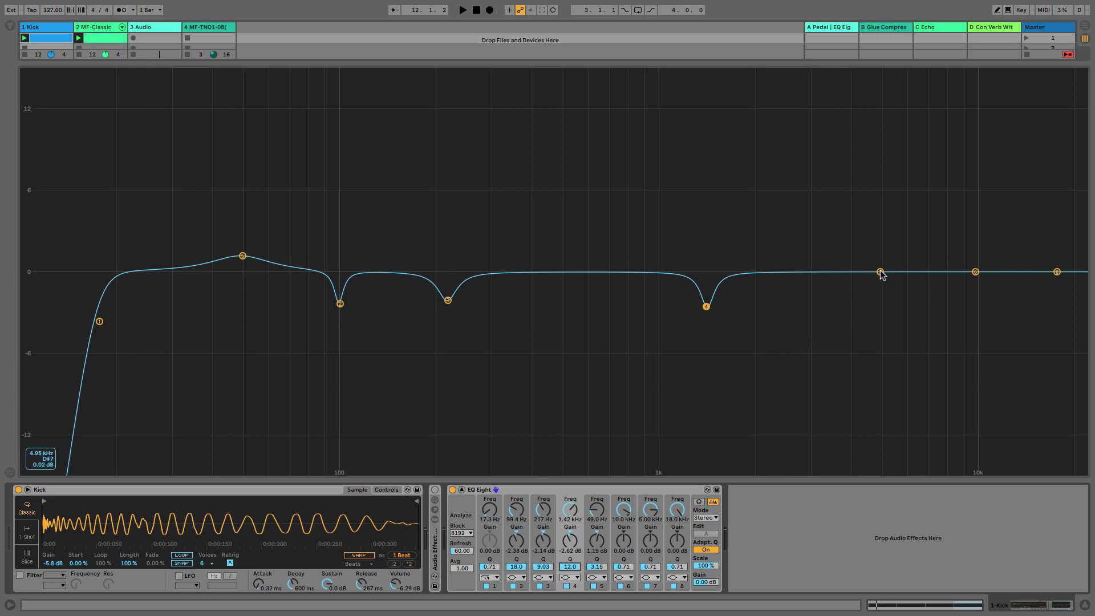
# - Audition the kick while setting filter 7 to 7.85 kHz with a gain of -4.62 dB and a Q of 1.78
pyautogui.moveTo(880, 272); pyautogui.dragTo(889, 200)
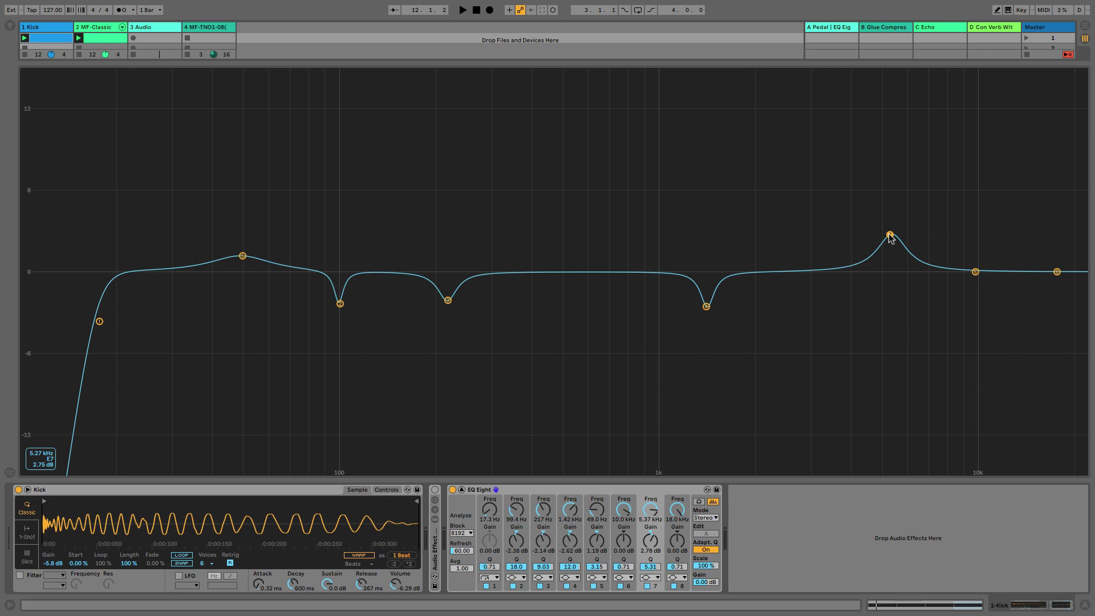
pyautogui.press('space')
pyautogui.moveTo(891, 239); pyautogui.dragTo(942, 333)
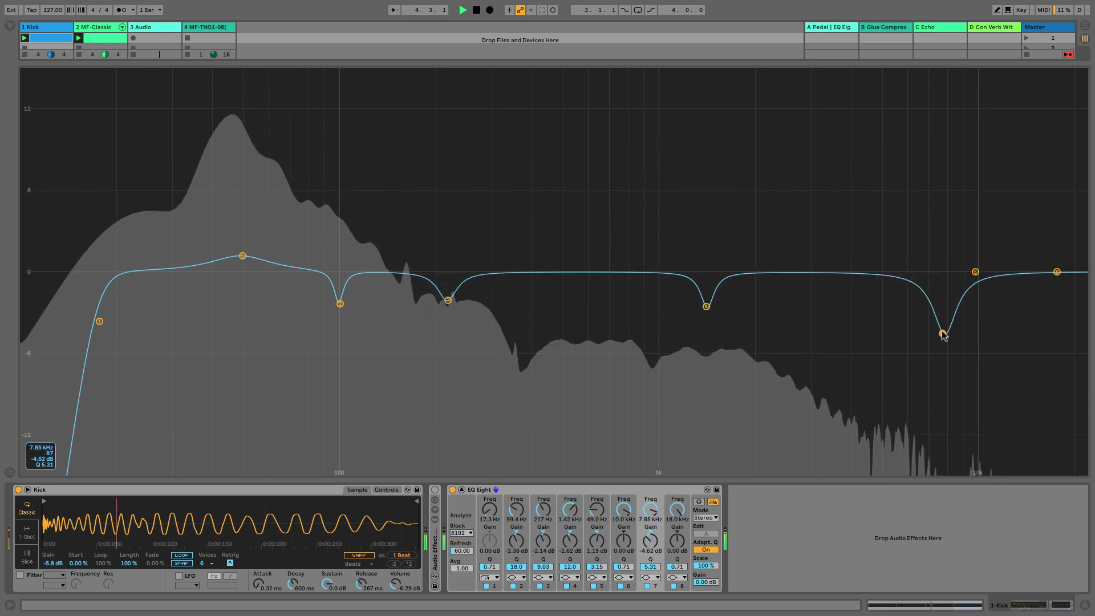
pyautogui.moveTo(650, 566); pyautogui.dragTo(650, 599)
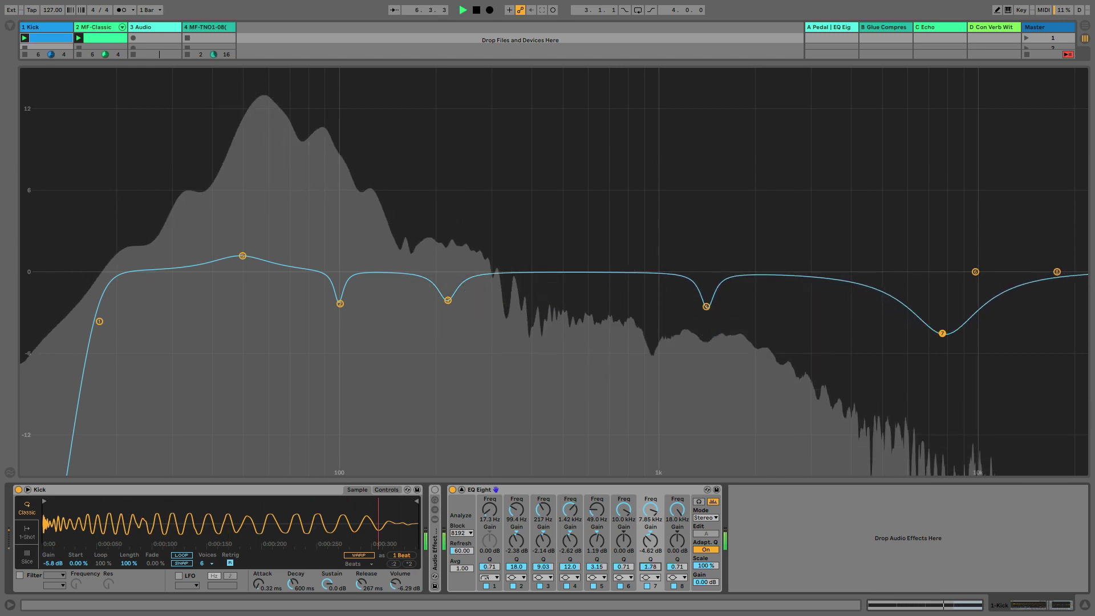
pyautogui.press('space')
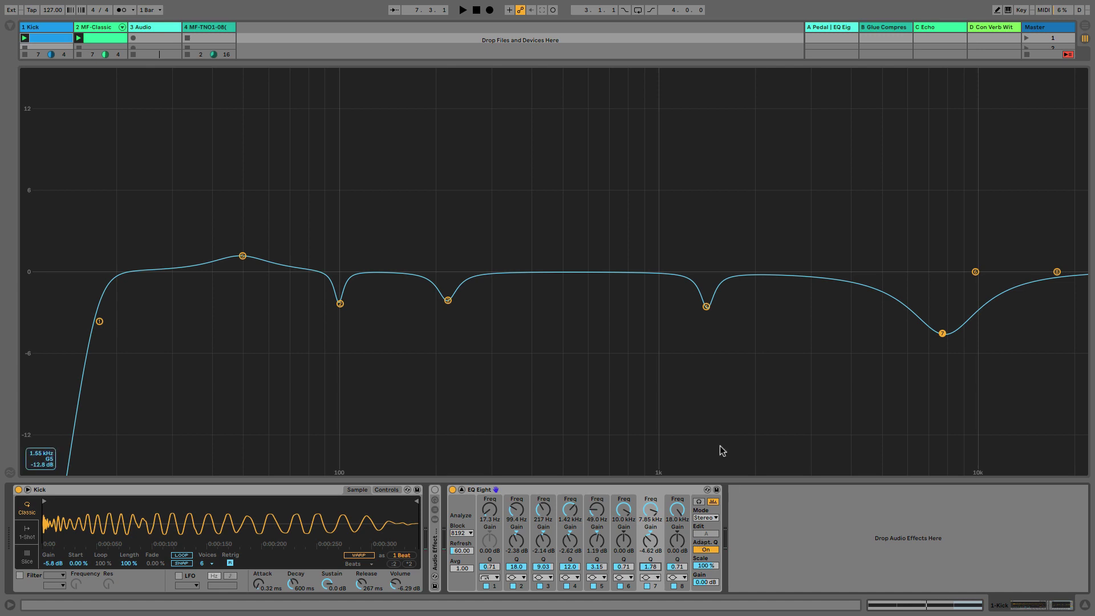
# - Return EQ Eight's curve to the device, show the browser, and add a Compressor after EQ Eight on the Kick track
pyautogui.click(709, 374)
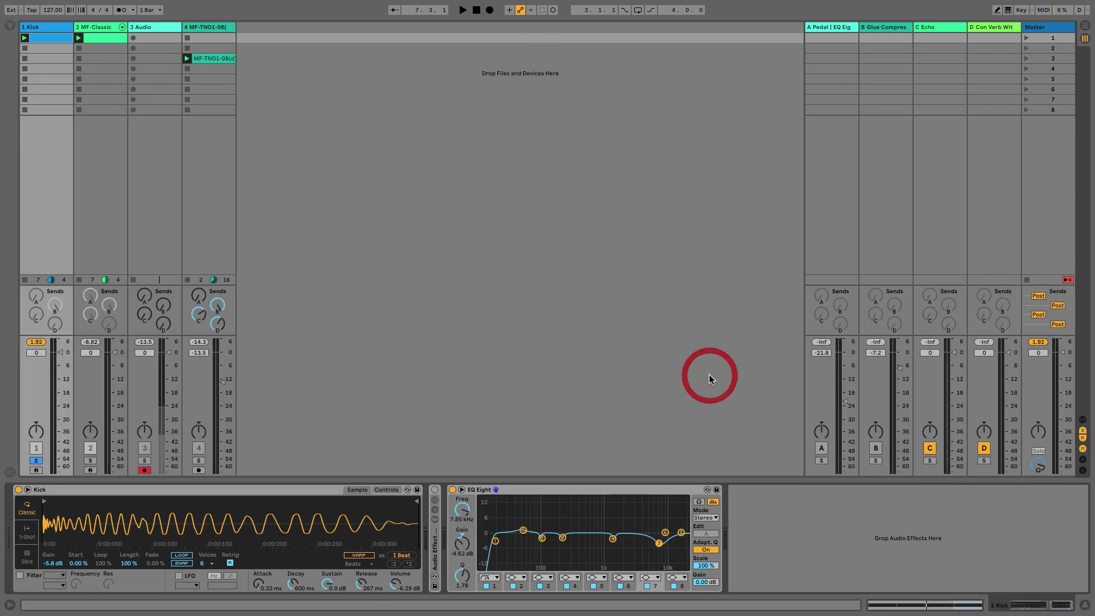
pyautogui.click(11, 25)
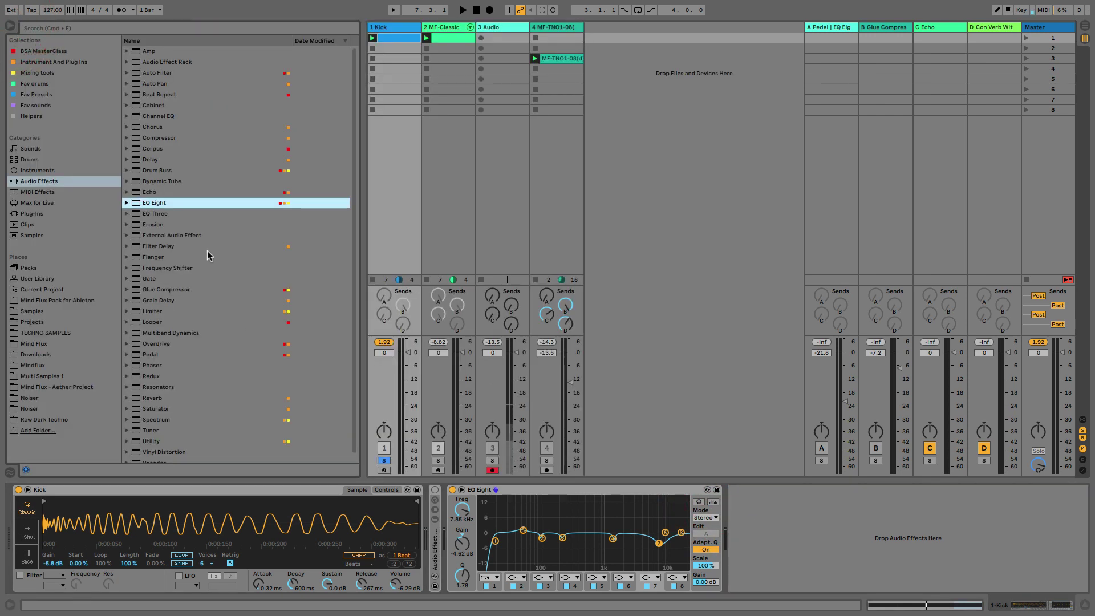
pyautogui.doubleClick(171, 143)
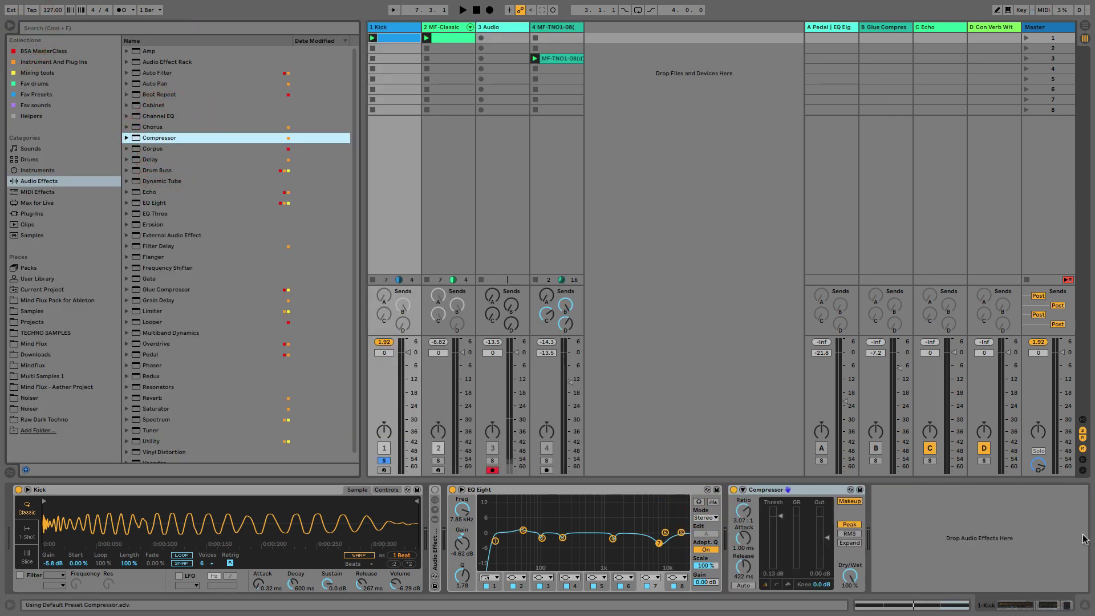
# - Expand the Compressor's sidechain section and enable its EQ with a high-pass filter at 169 Hz
pyautogui.click(742, 489)
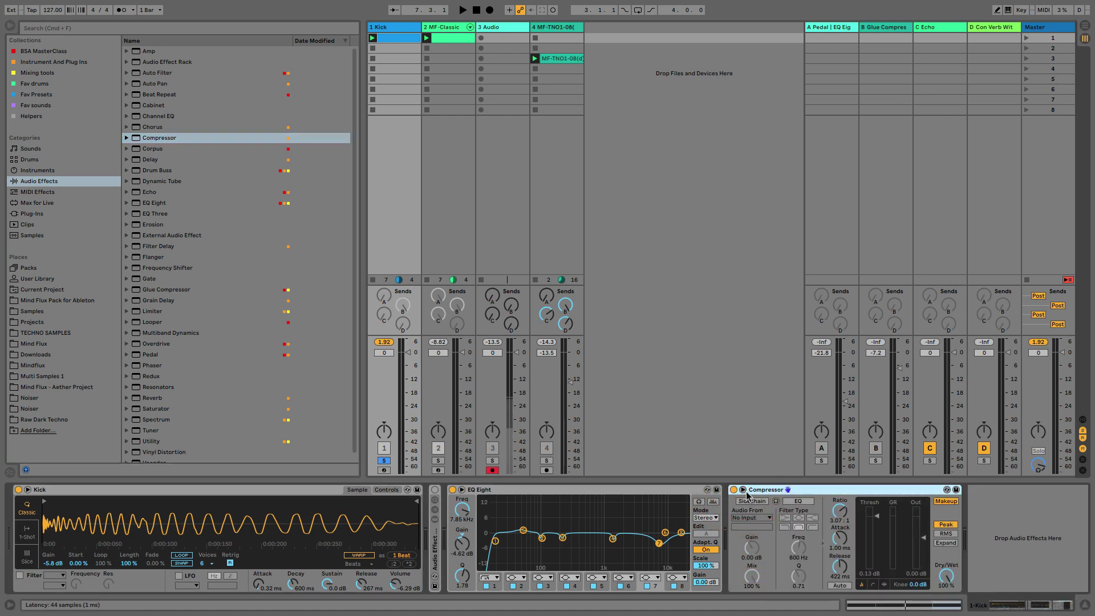
pyautogui.click(749, 502)
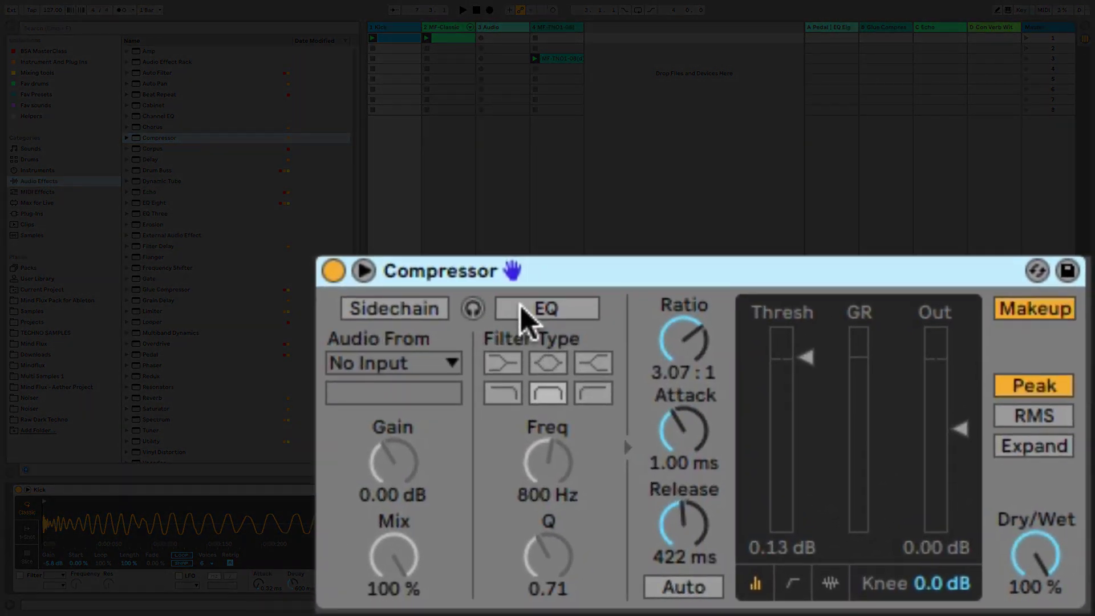
pyautogui.click(536, 317)
pyautogui.click(604, 399)
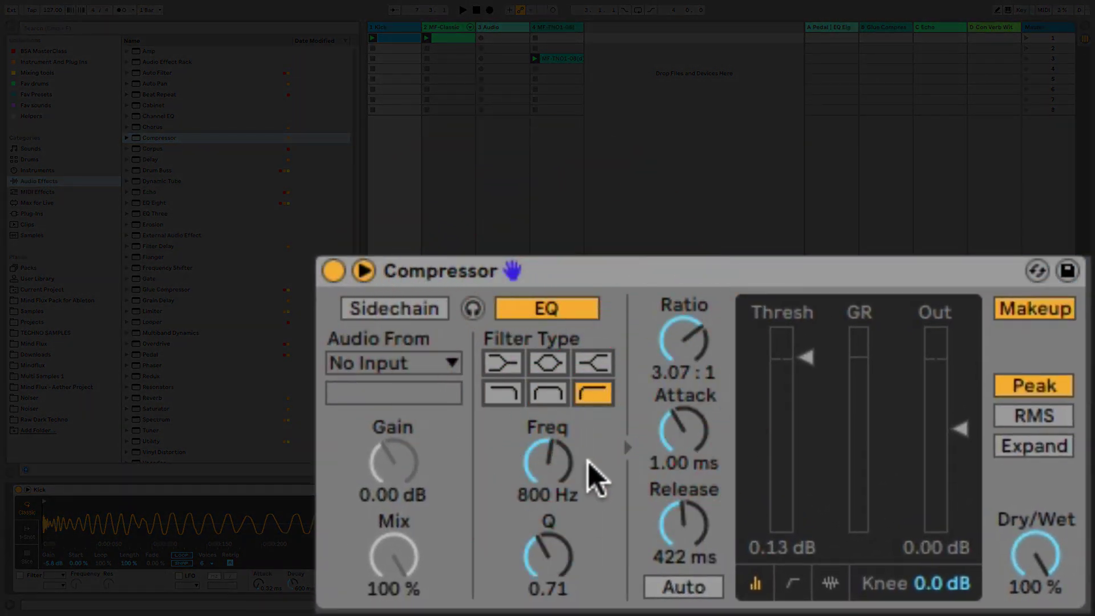
pyautogui.moveTo(565, 464); pyautogui.dragTo(564, 508)
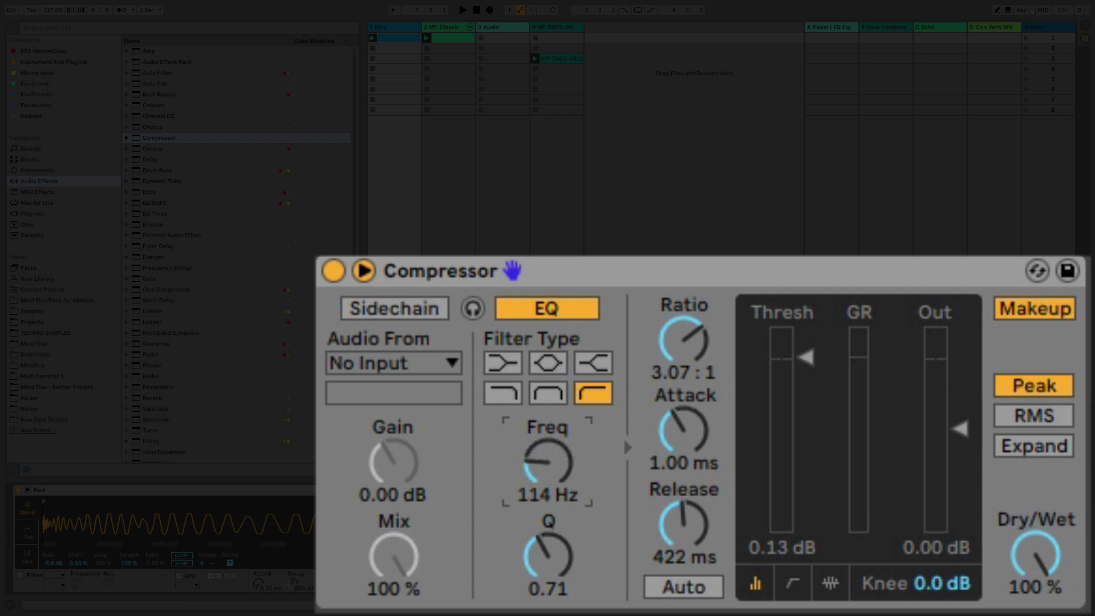
pyautogui.moveTo(548, 463); pyautogui.dragTo(548, 456)
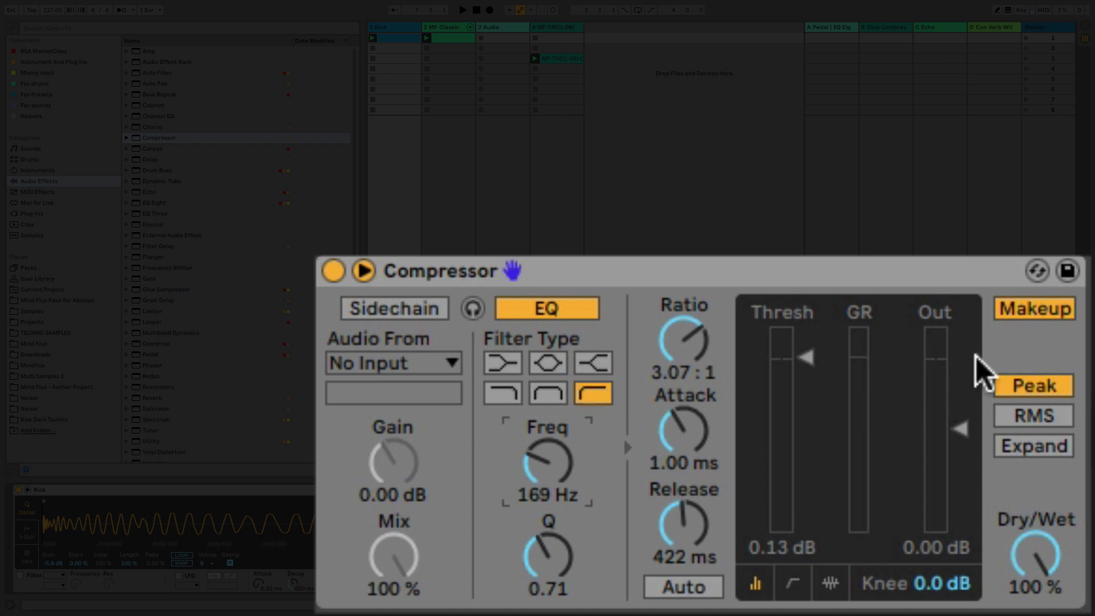
# - Turn off the Compressor's Makeup and set ratio to 4.20:1, attack to 25.9 ms and release to 129 ms
pyautogui.click(997, 308)
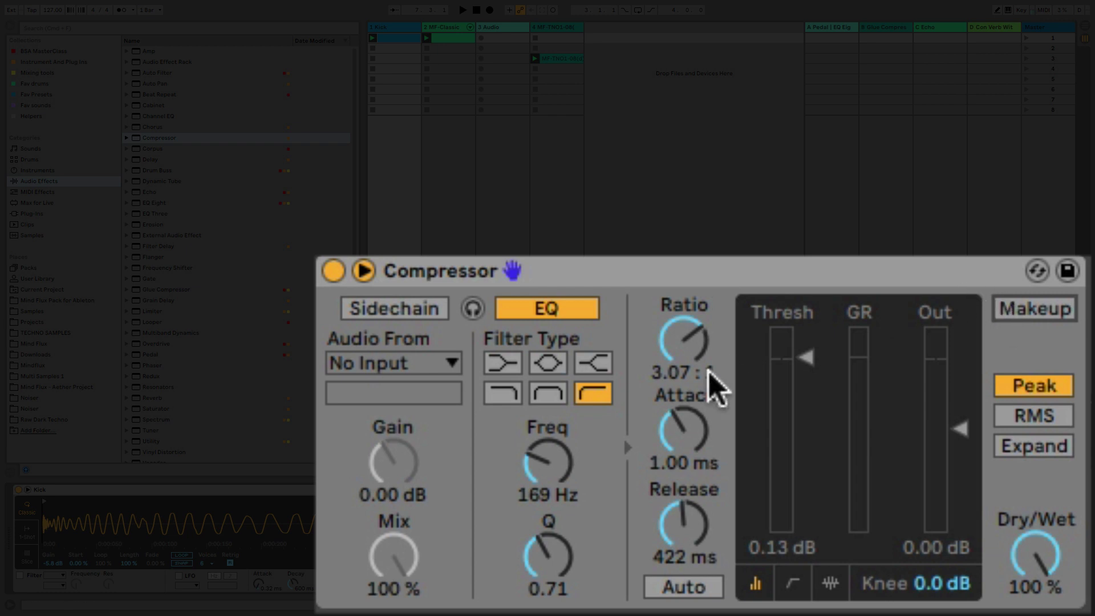
pyautogui.moveTo(693, 345); pyautogui.dragTo(692, 336)
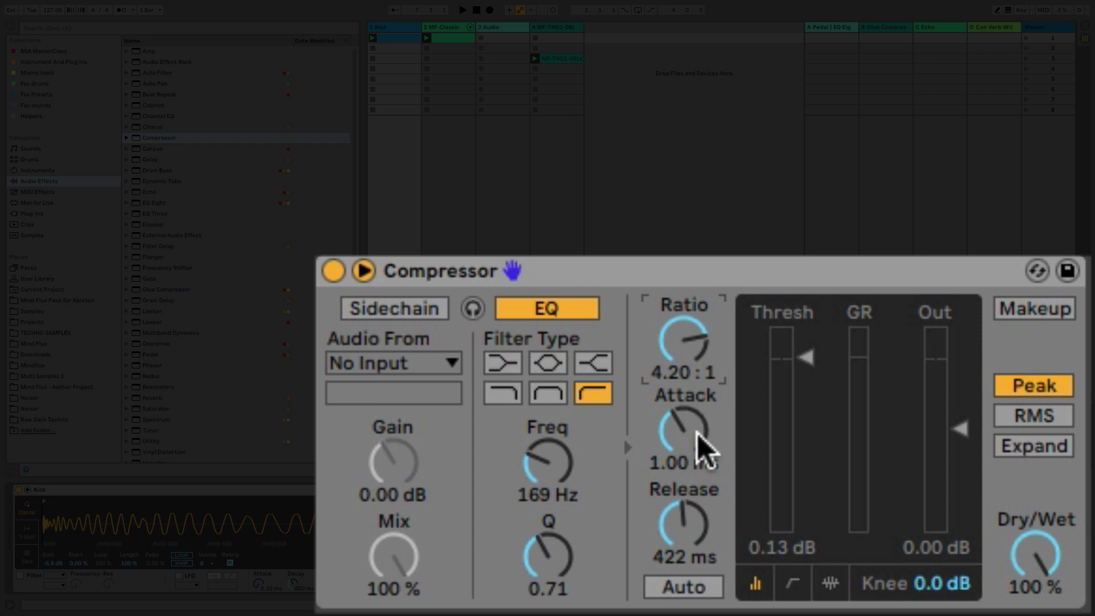
pyautogui.moveTo(697, 434); pyautogui.dragTo(696, 419)
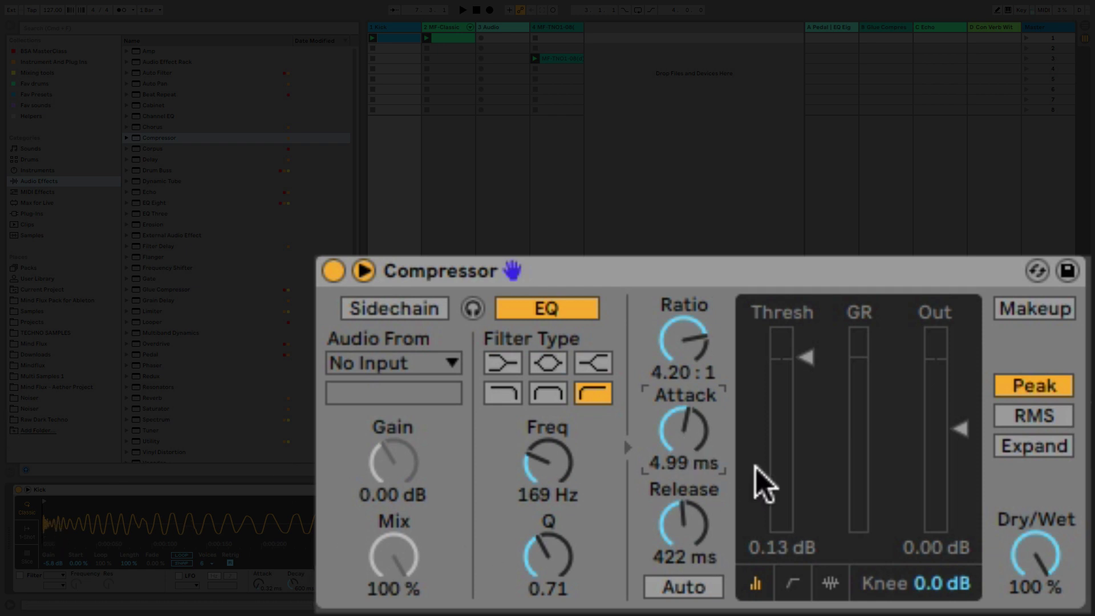
pyautogui.moveTo(683, 430); pyautogui.dragTo(684, 419)
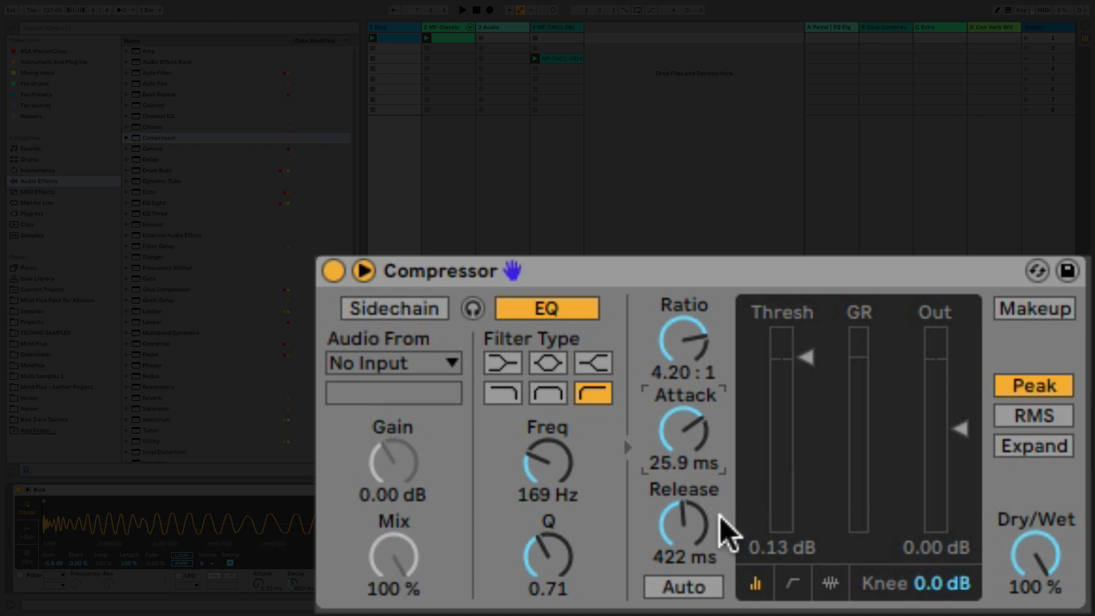
pyautogui.moveTo(683, 515); pyautogui.dragTo(683, 541)
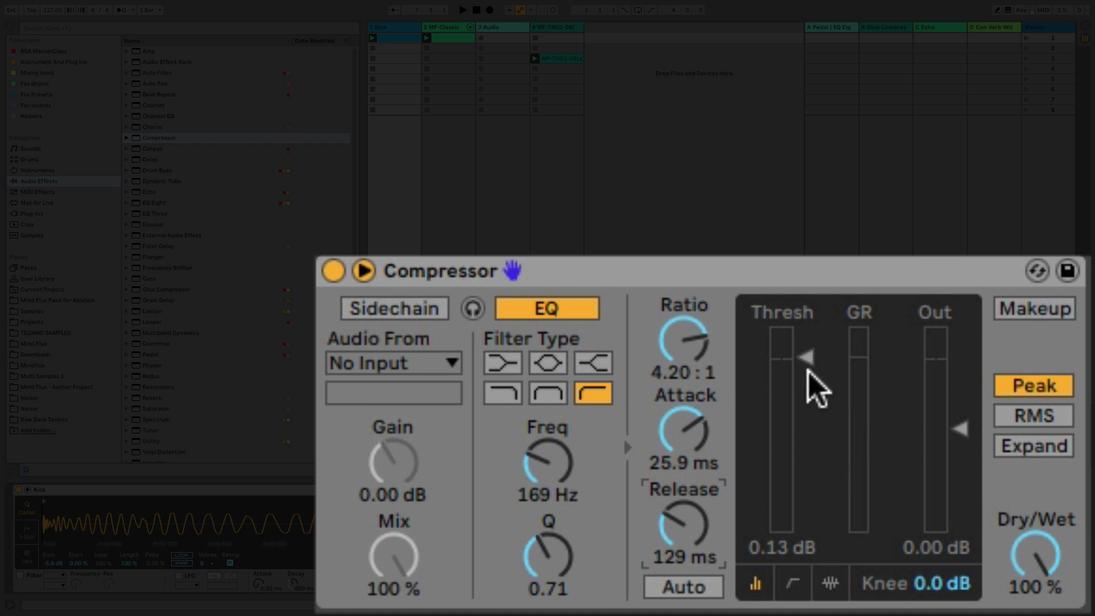
# - Play the kick and lower the Compressor's threshold to -25.5 dB
pyautogui.press('space')
pyautogui.moveTo(806, 358); pyautogui.dragTo(806, 490)
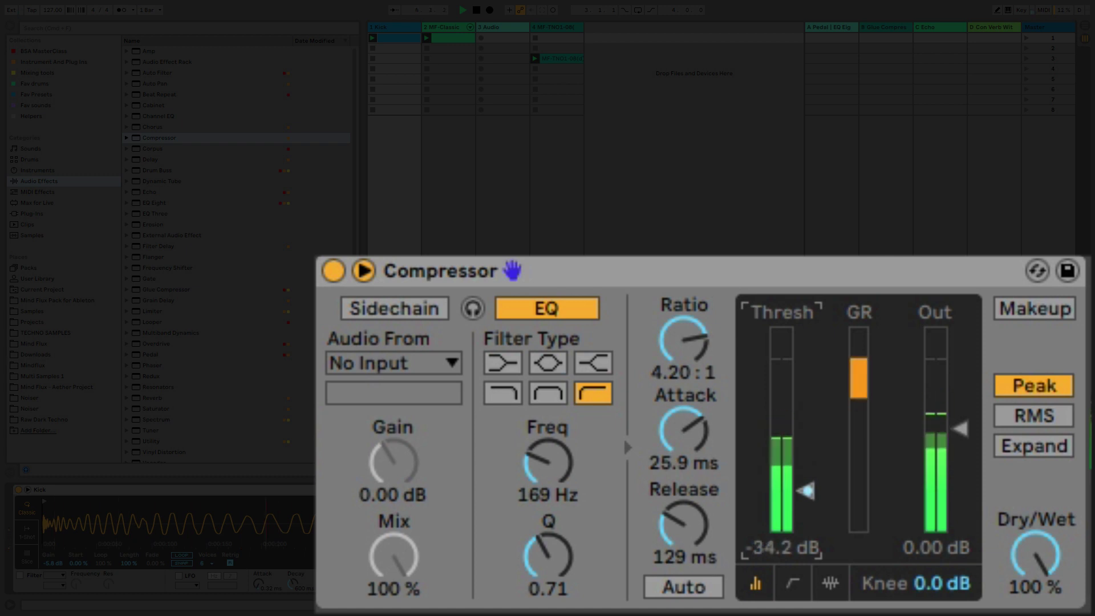
pyautogui.moveTo(805, 491); pyautogui.dragTo(806, 479)
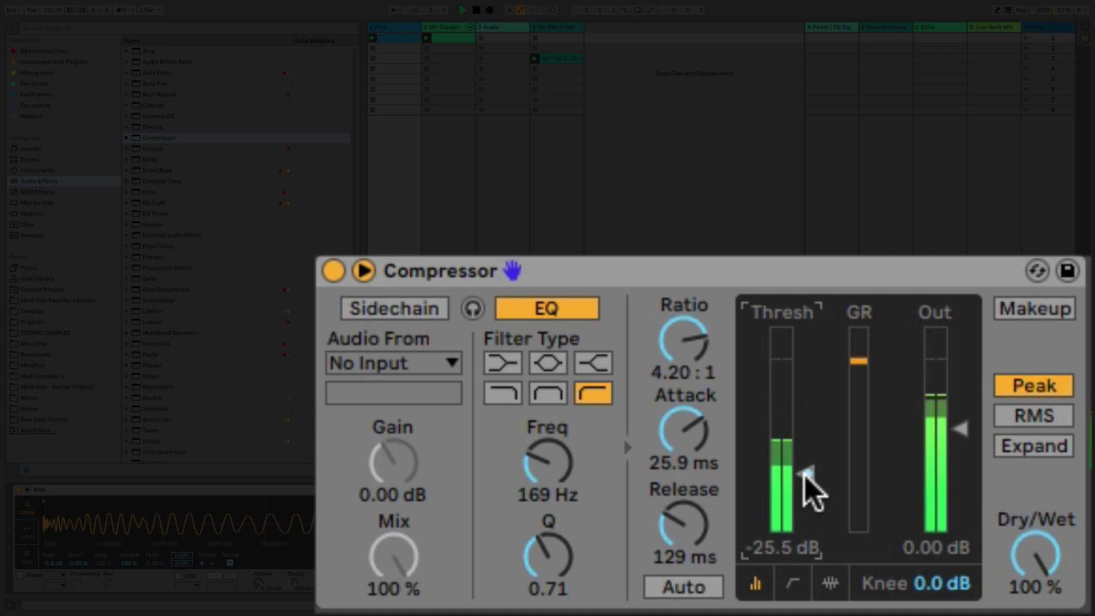
pyautogui.press('space')
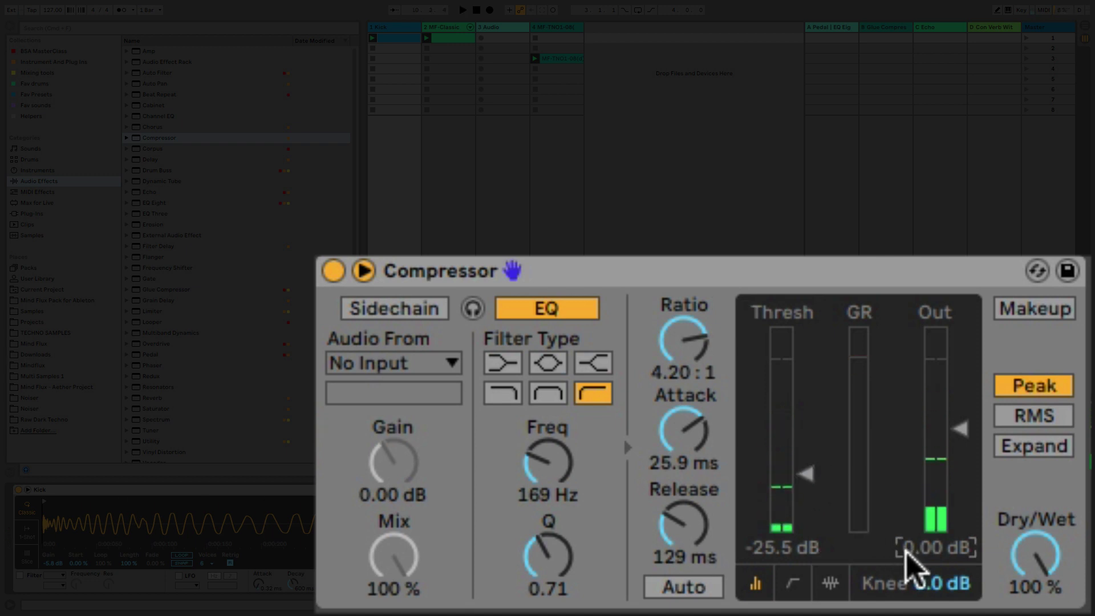
# - Set the Compressor's output gain to 3 dB and play the kick
pyautogui.write('3')
pyautogui.press('Return')
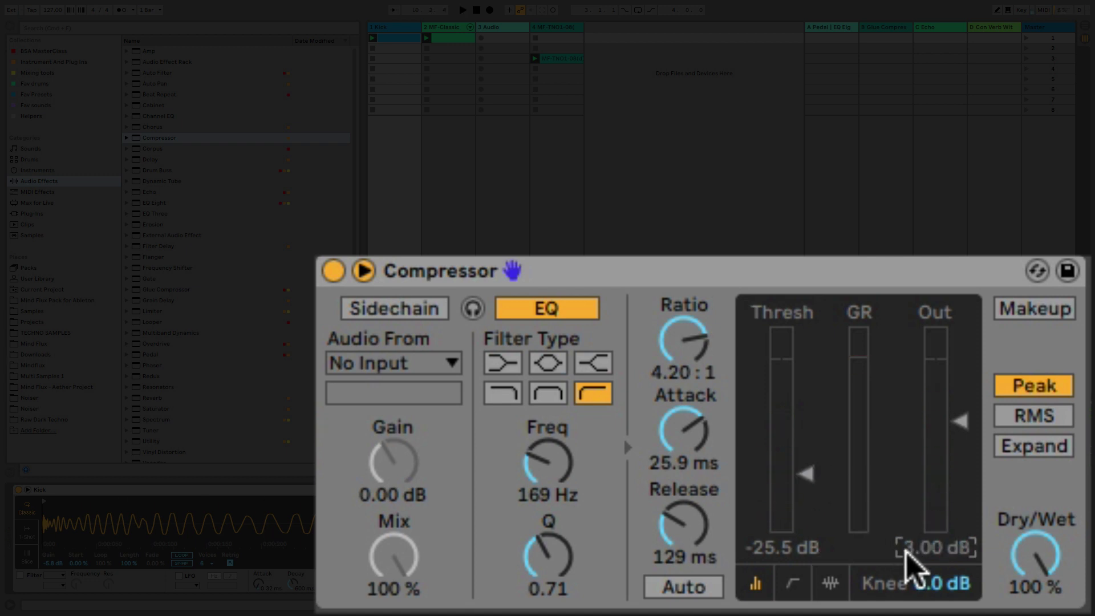
pyautogui.press('space')
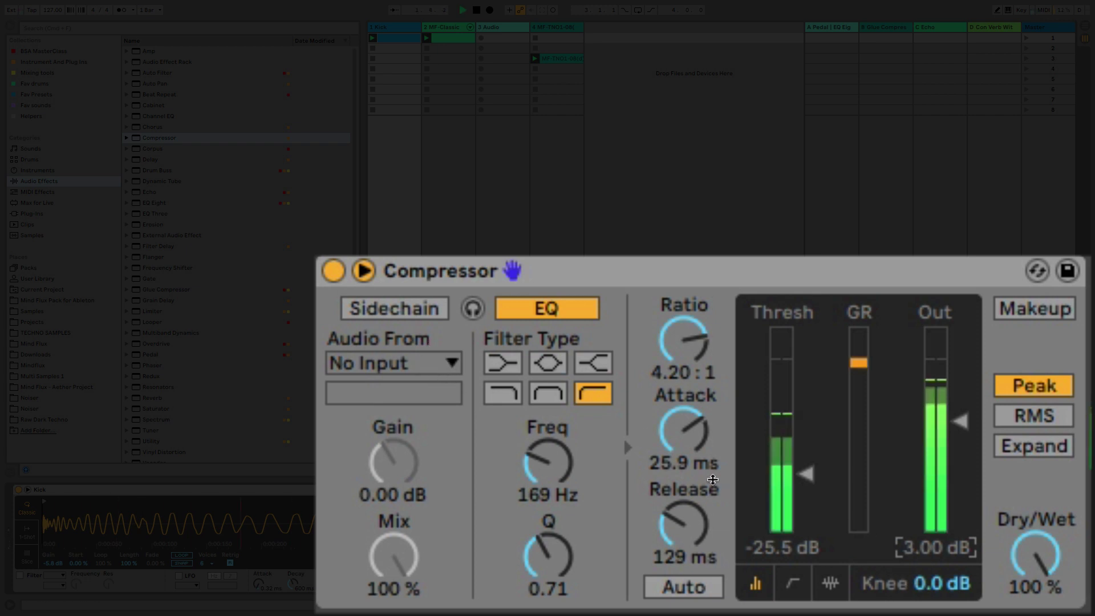
# - Bypass and re-enable the kick's Compressor during playback to compare the sound with and without it
pyautogui.click(333, 272)
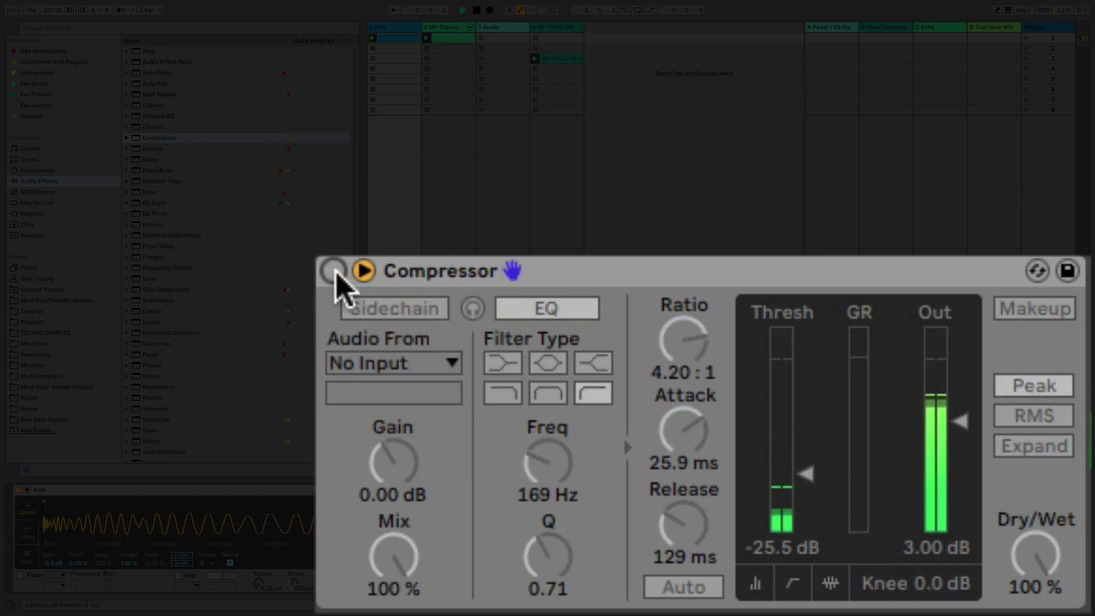
pyautogui.click(334, 272)
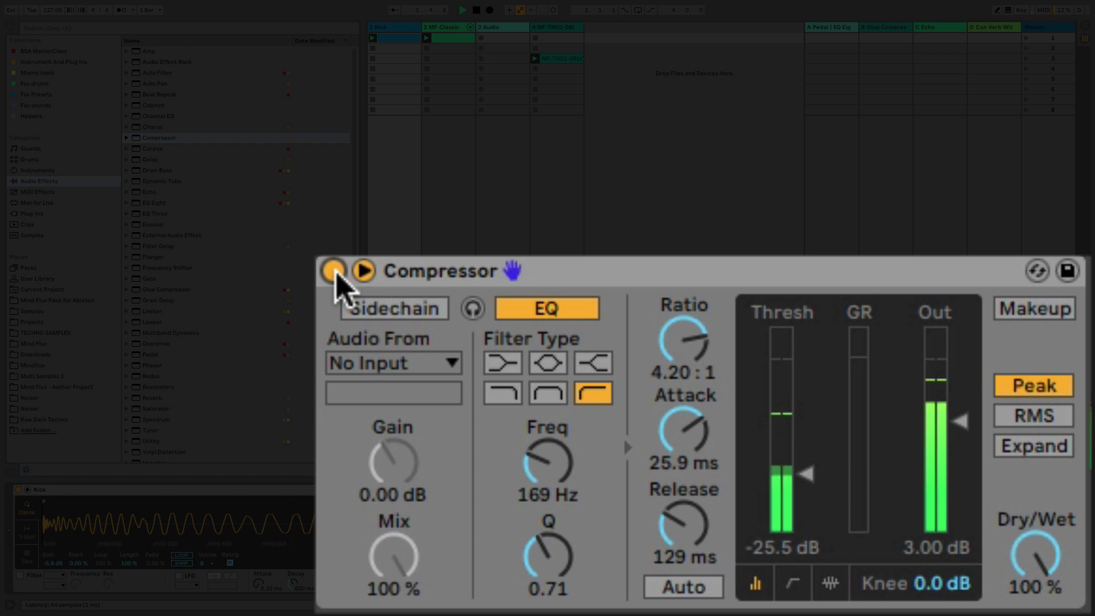
pyautogui.click(334, 272)
pyautogui.click(334, 272)
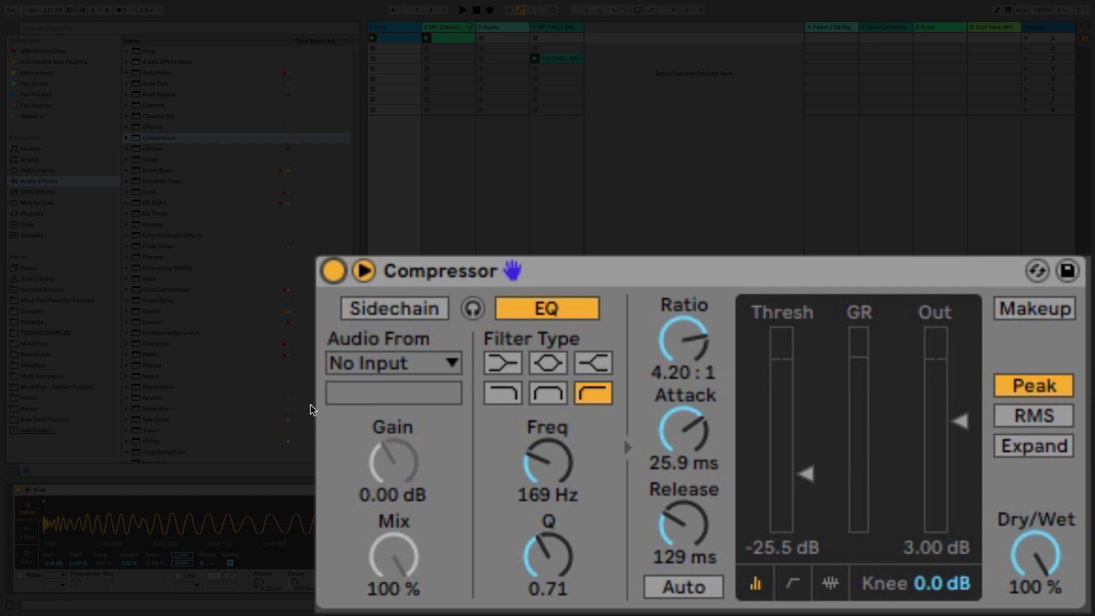
# - Add a Saturator after the kick's Compressor, reset its drive, and raise the drive to 2.29 dB during playback
pyautogui.doubleClick(203, 407)
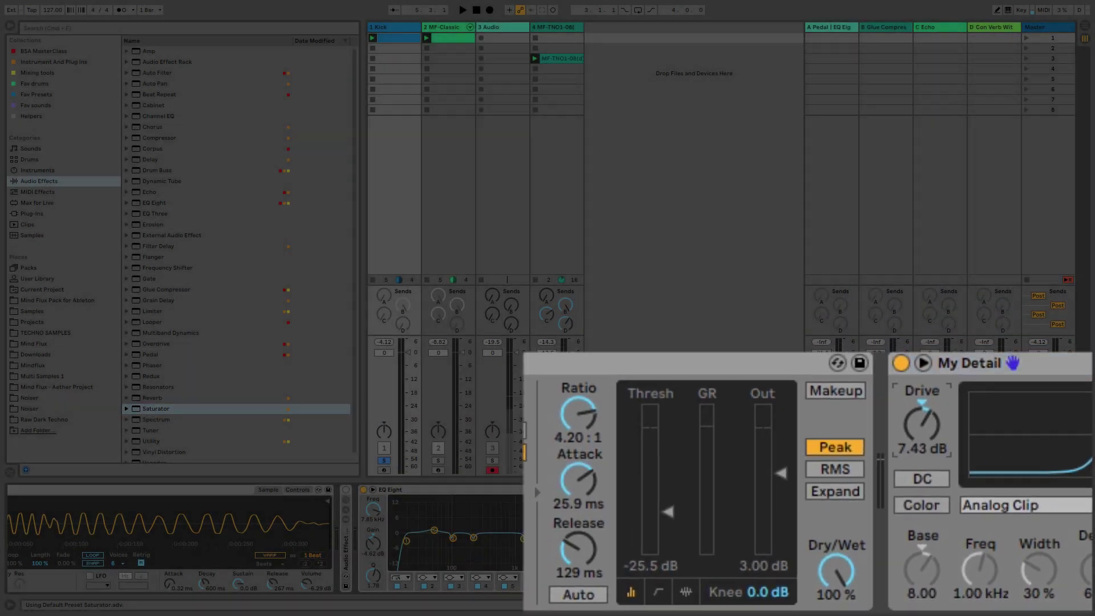
pyautogui.doubleClick(937, 477)
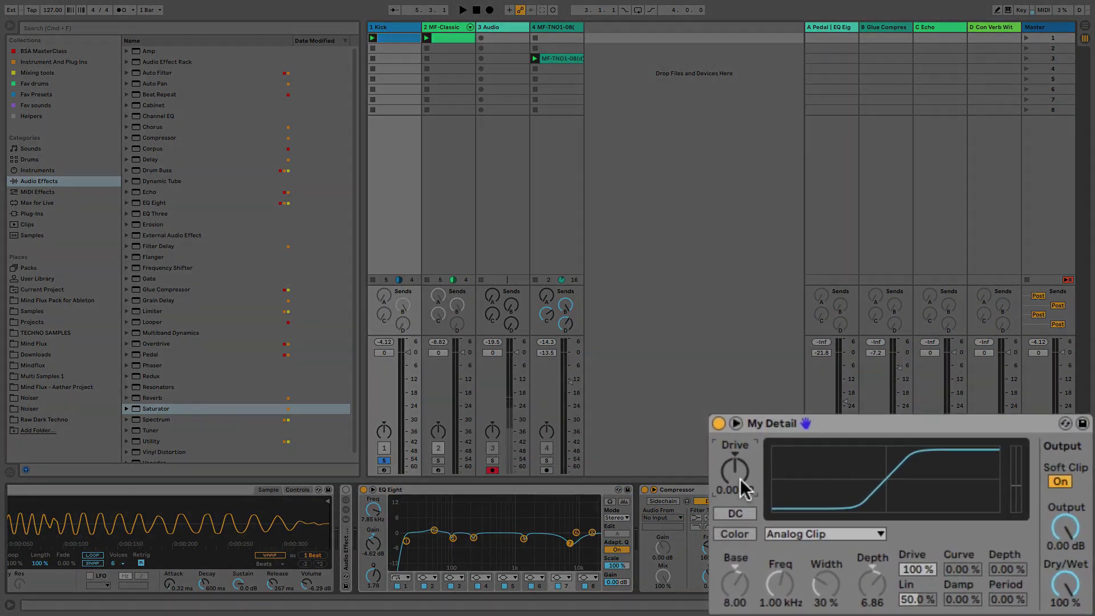
pyautogui.press('space')
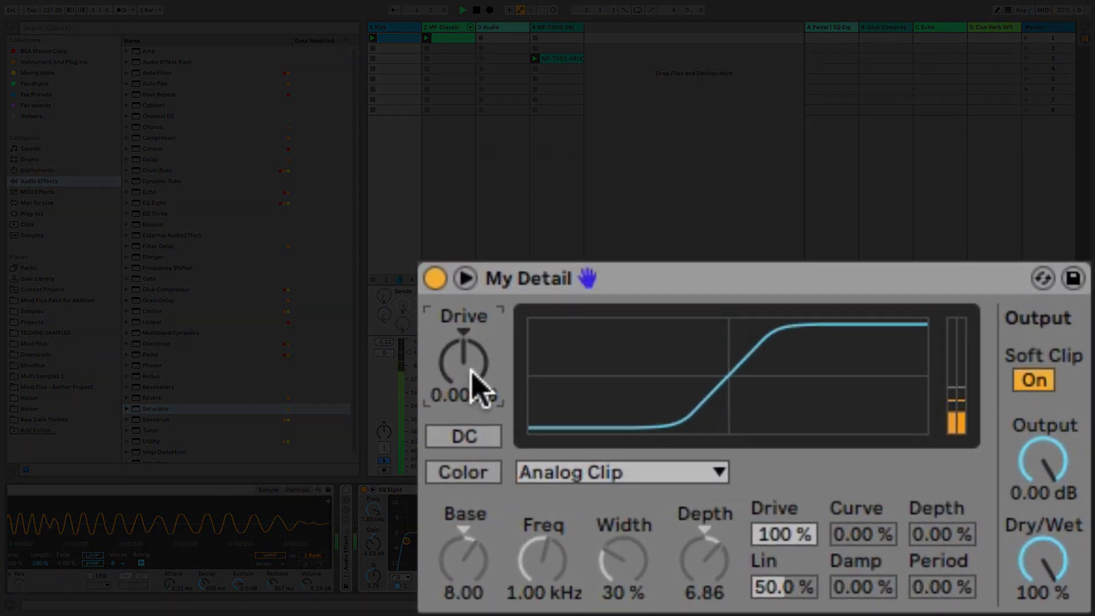
pyautogui.moveTo(478, 387); pyautogui.dragTo(472, 373)
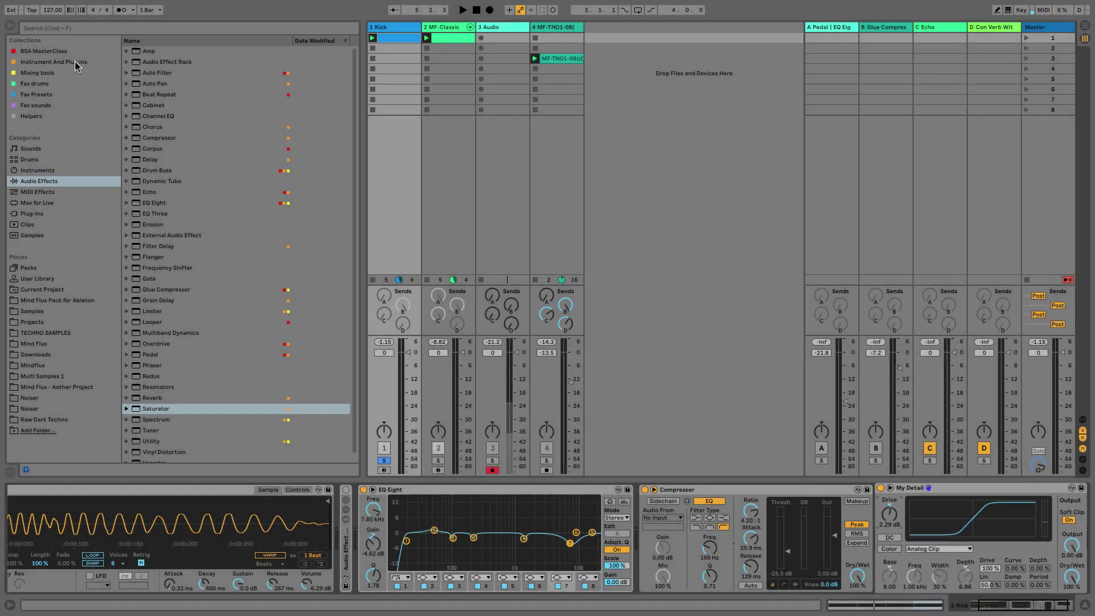
# - Add Color Limiter from the Mixing tools collection to the kick, with ceiling at -3.5 dB and release at 126 ms
pyautogui.click(74, 72)
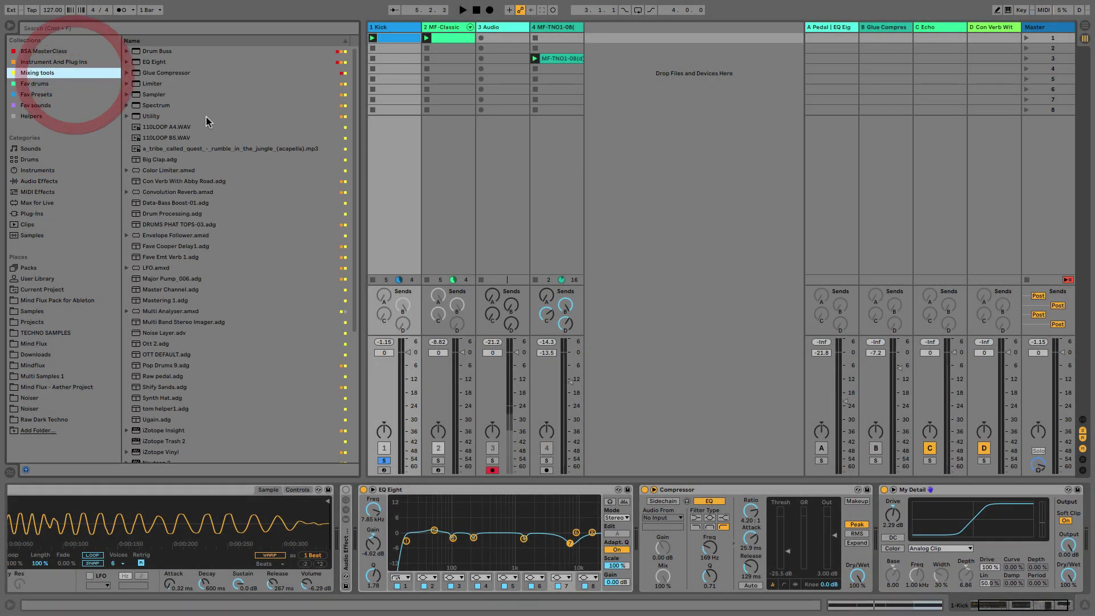
pyautogui.doubleClick(189, 171)
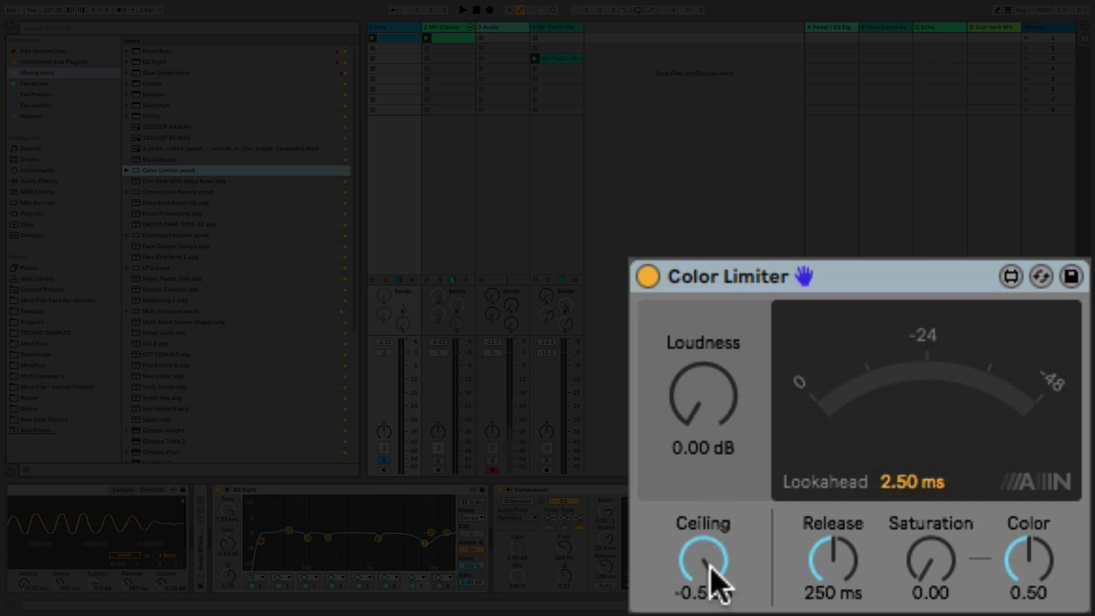
pyautogui.moveTo(710, 564)
pyautogui.mouseDown()
pyautogui.moveTo(710, 590)
pyautogui.moveTo(702, 573)
pyautogui.mouseUp()
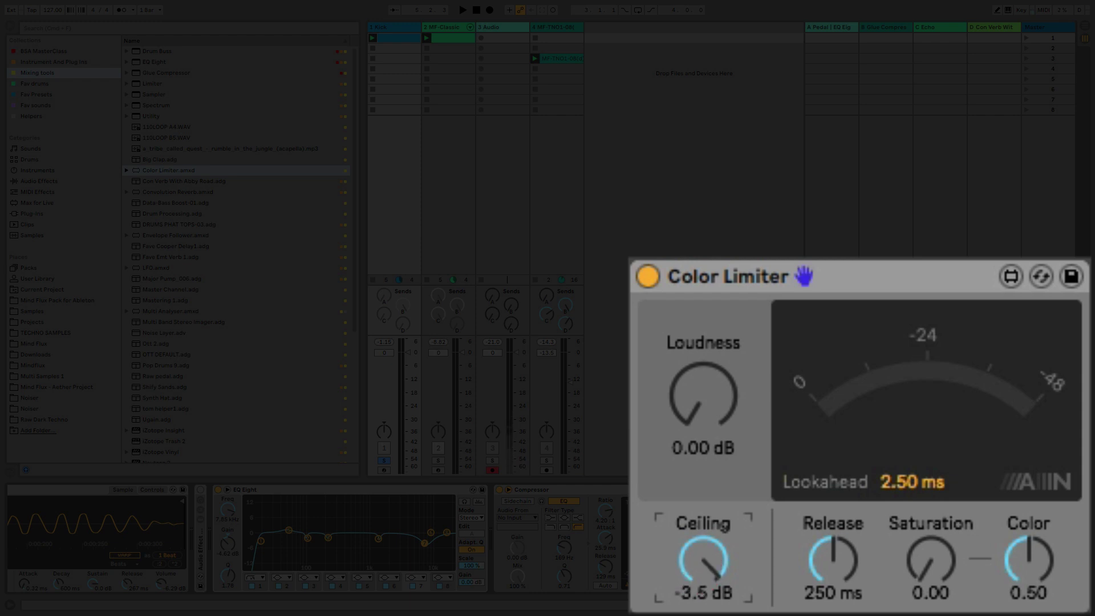
pyautogui.click(709, 562)
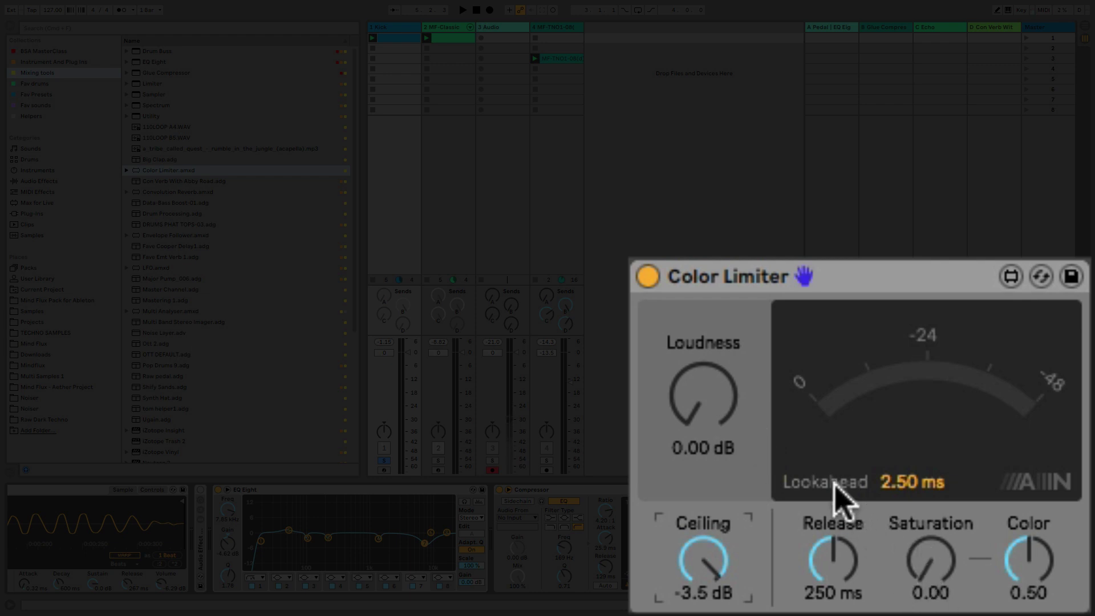
pyautogui.moveTo(850, 570)
pyautogui.mouseDown()
pyautogui.moveTo(848, 592)
pyautogui.moveTo(810, 557)
pyautogui.mouseUp()
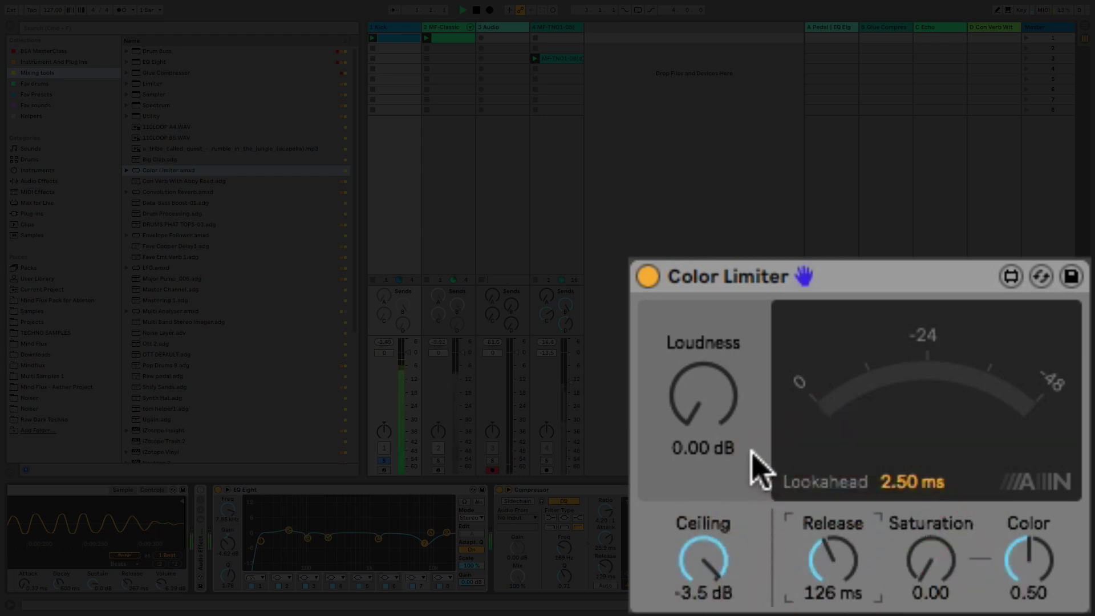
# - Set the Color Limiter's loudness to 7.18 dB, saturation to 0.13 and color to 0.34 while the kick plays
pyautogui.moveTo(711, 420)
pyautogui.mouseDown()
pyautogui.moveTo(708, 251)
pyautogui.moveTo(692, 377)
pyautogui.mouseUp()
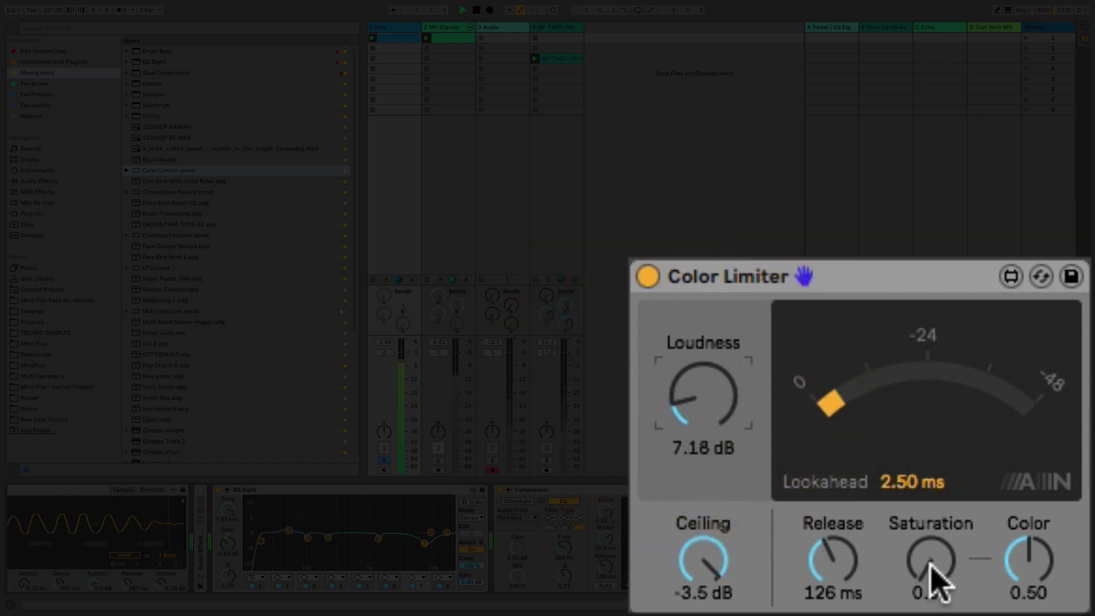
pyautogui.moveTo(933, 579)
pyautogui.mouseDown()
pyautogui.moveTo(922, 395)
pyautogui.moveTo(922, 513)
pyautogui.moveTo(922, 411)
pyautogui.mouseUp()
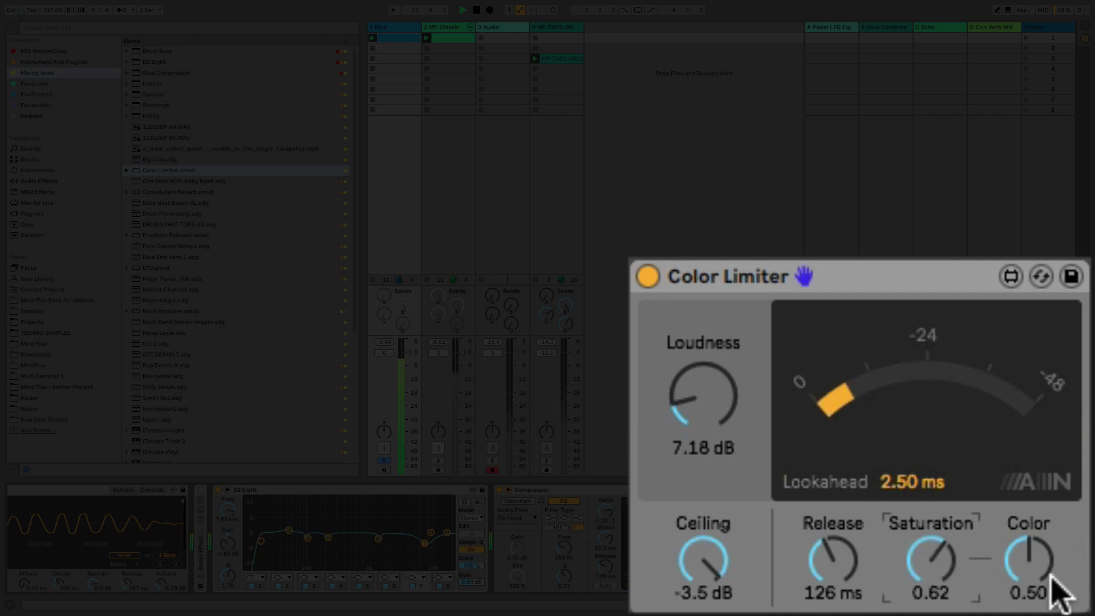
pyautogui.moveTo(1035, 565); pyautogui.dragTo(1063, 599)
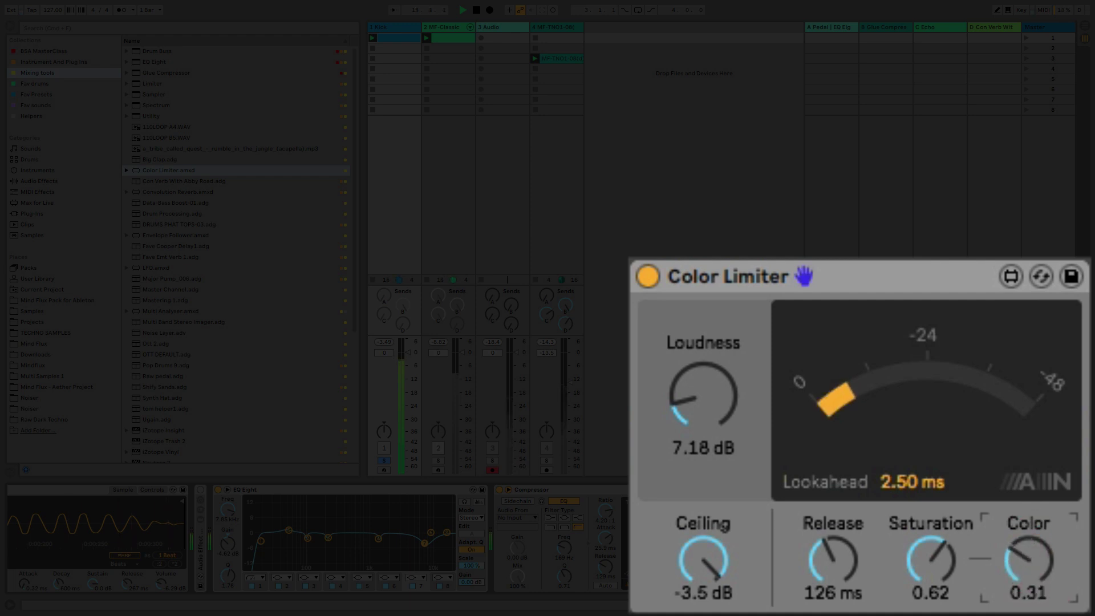
pyautogui.moveTo(1030, 562)
pyautogui.mouseDown()
pyautogui.moveTo(1029, 548)
pyautogui.moveTo(1029, 557)
pyautogui.mouseUp()
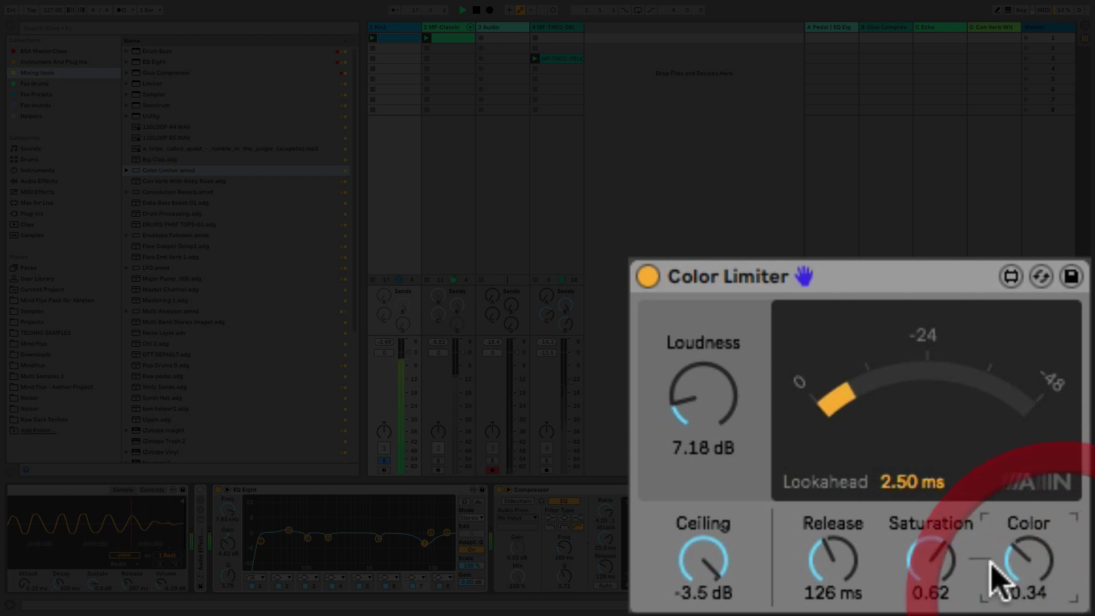
pyautogui.moveTo(947, 554)
pyautogui.mouseDown()
pyautogui.moveTo(936, 587)
pyautogui.moveTo(1036, 589)
pyautogui.moveTo(1037, 600)
pyautogui.mouseUp()
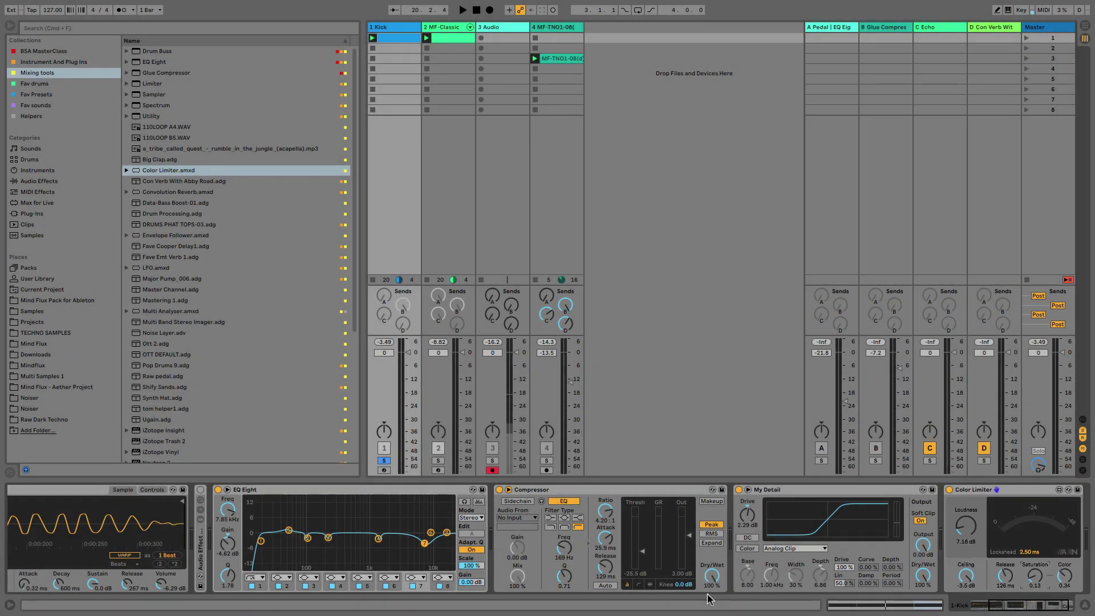
# - Copy the kick's EQ Eight to the end of the MF-Classic bass track's device chain and play the bass soloed
pyautogui.click(365, 489)
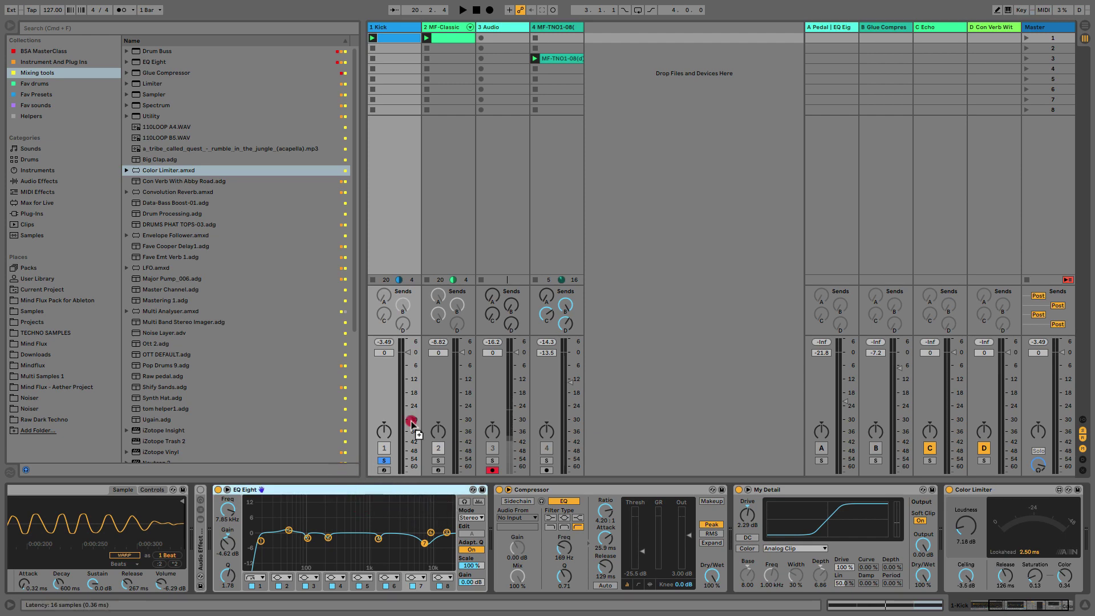
pyautogui.click(453, 203)
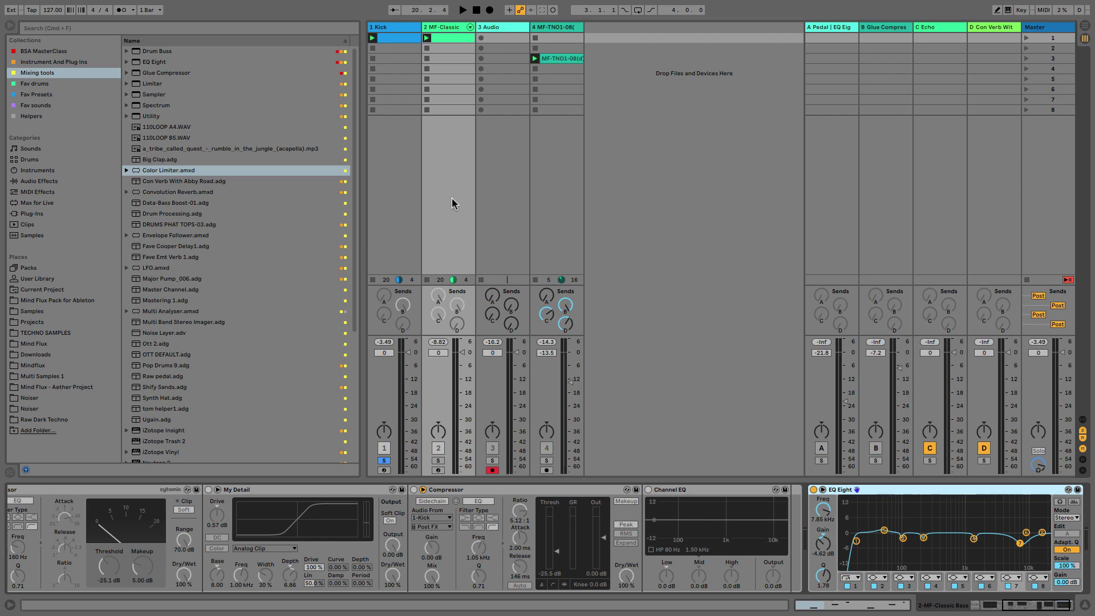
pyautogui.press('space')
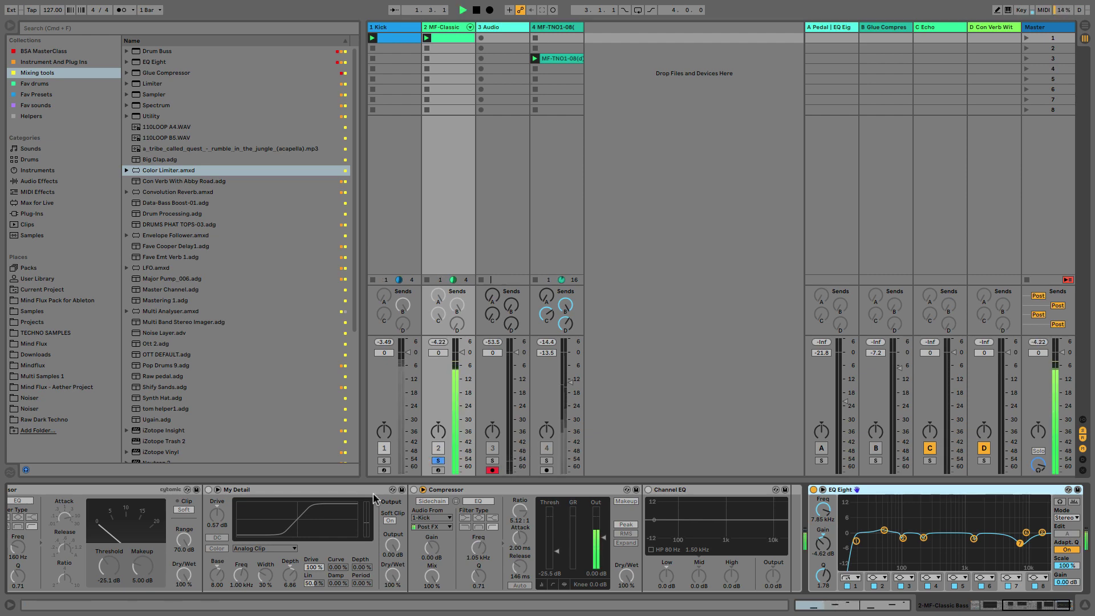
# - Expand the bass track's EQ Eight display, turn on its spectrum analyzer, and lower band 5's gain to -3.57 dB
pyautogui.hscroll(3, 373, 494)
pyautogui.click(765, 489)
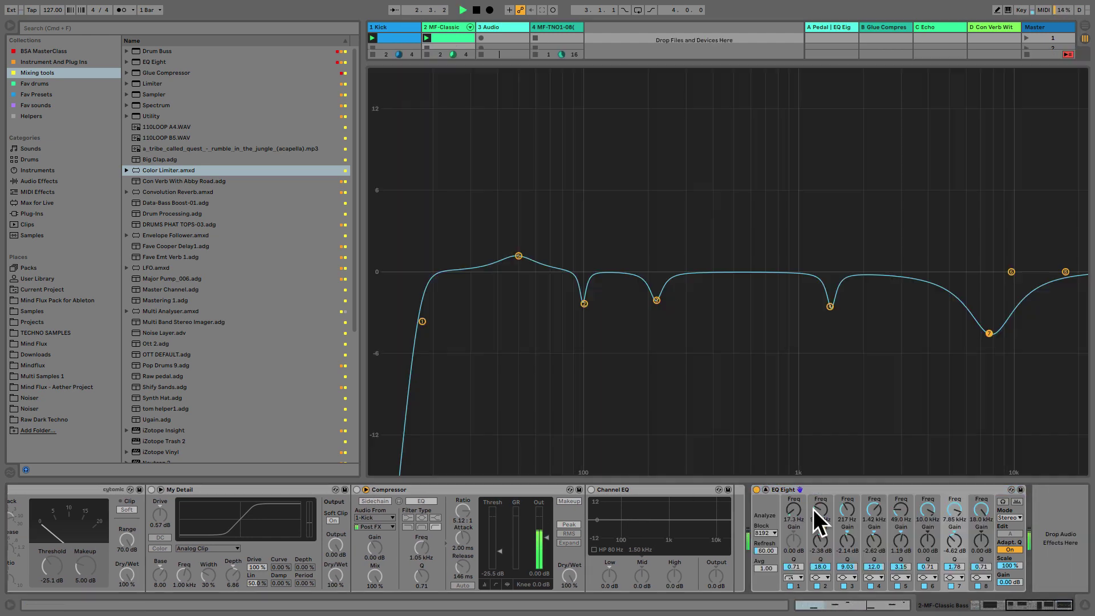
pyautogui.click(815, 511)
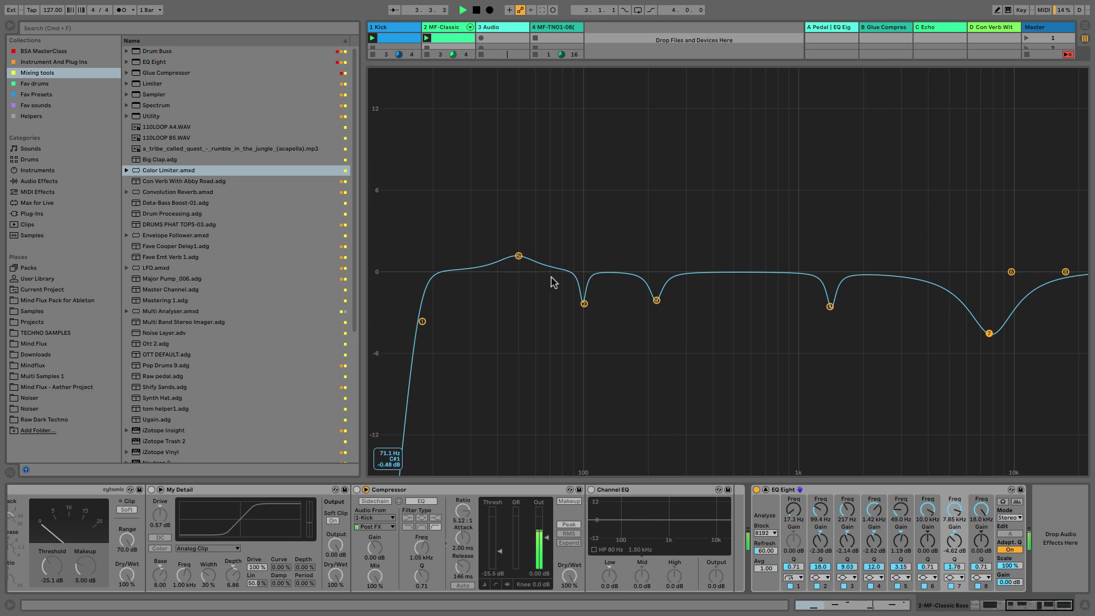
pyautogui.click(1018, 501)
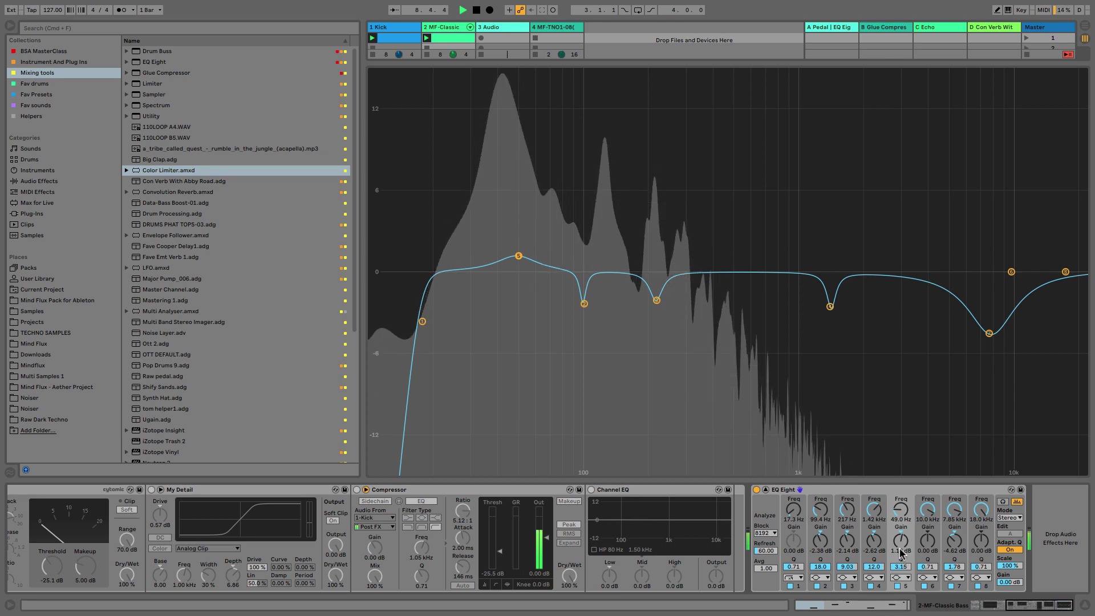
pyautogui.moveTo(900, 554); pyautogui.dragTo(899, 576)
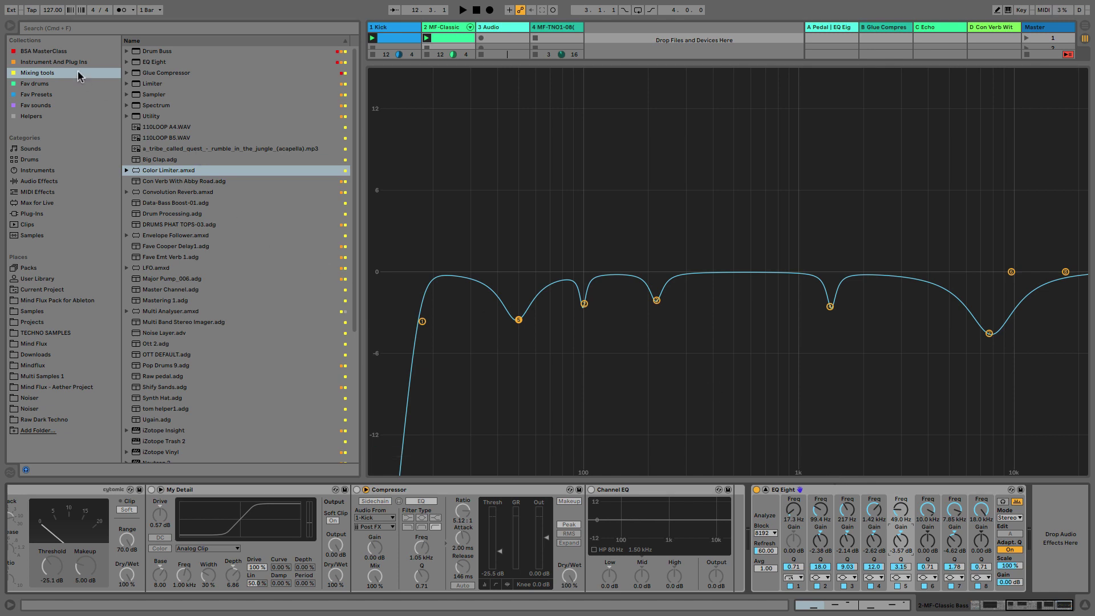
# - Add a Compressor after EQ Eight on the bass track and expand its sidechain section
pyautogui.click(41, 182)
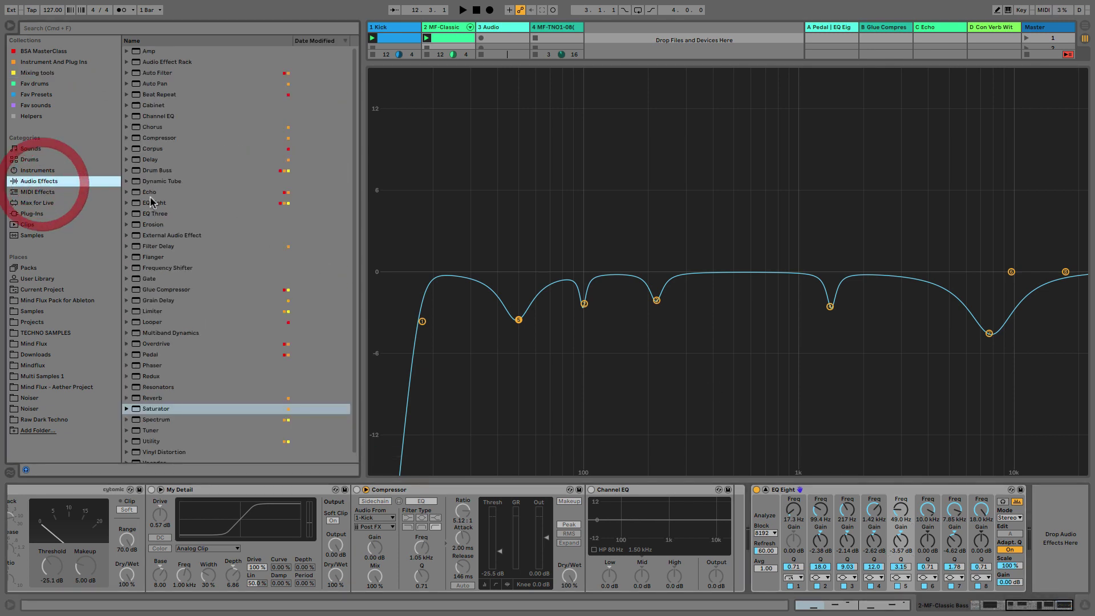
pyautogui.doubleClick(152, 140)
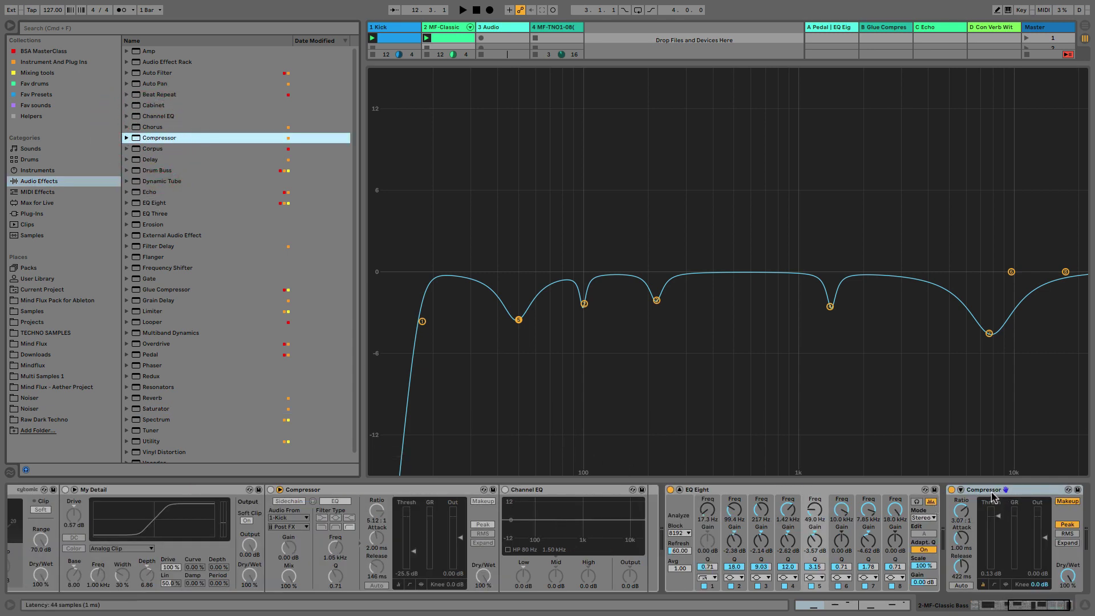
pyautogui.click(961, 491)
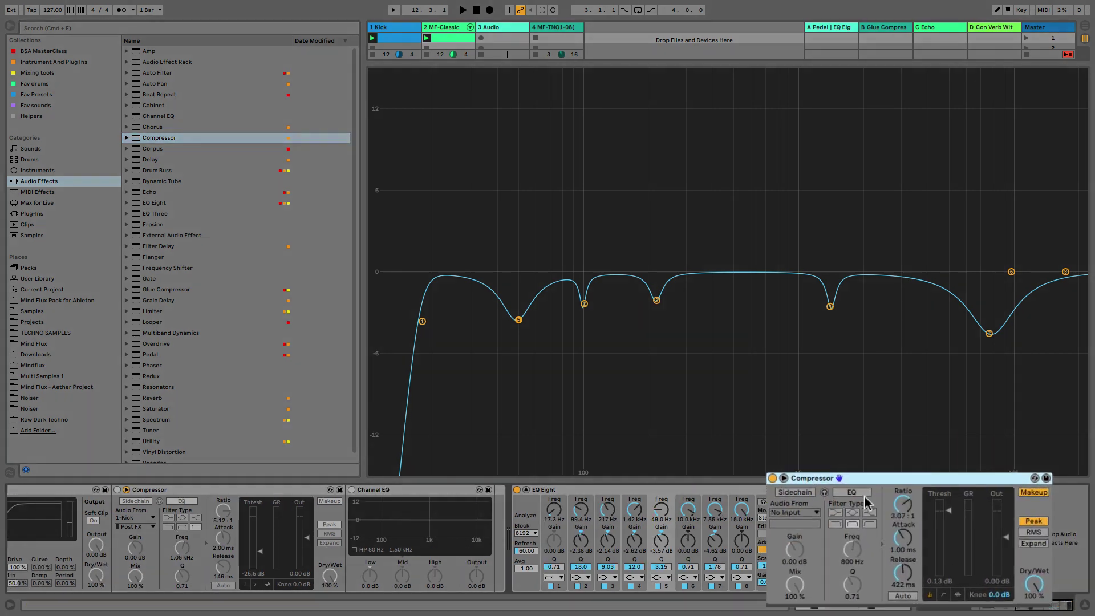
# - Enable the bass Compressor's sidechain EQ with a high-pass filter at 145 Hz
pyautogui.click(862, 500)
pyautogui.click(876, 528)
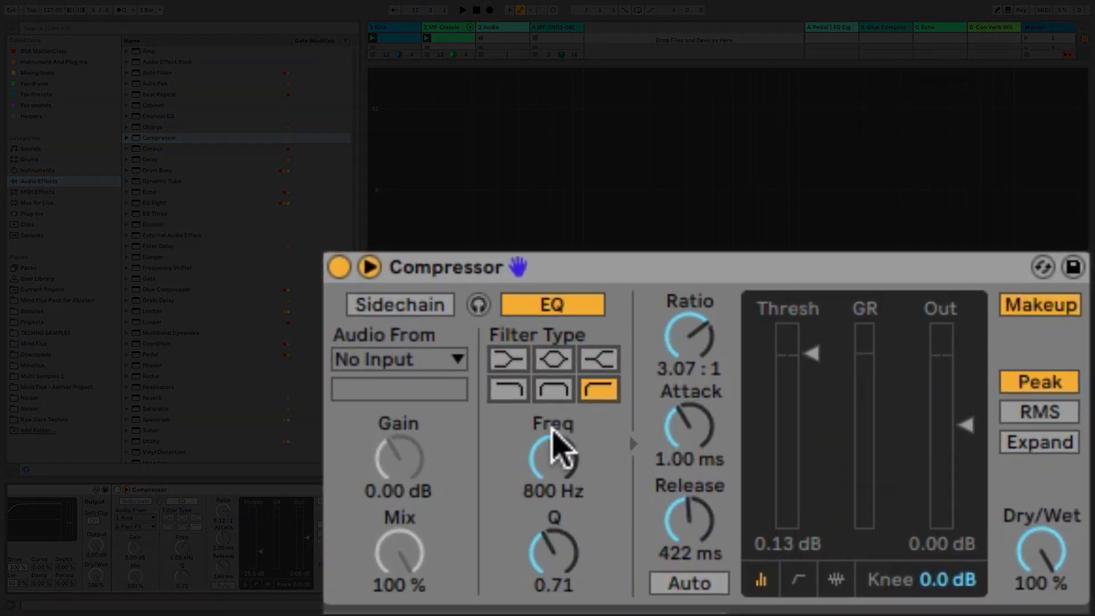
pyautogui.moveTo(611, 473); pyautogui.dragTo(611, 510)
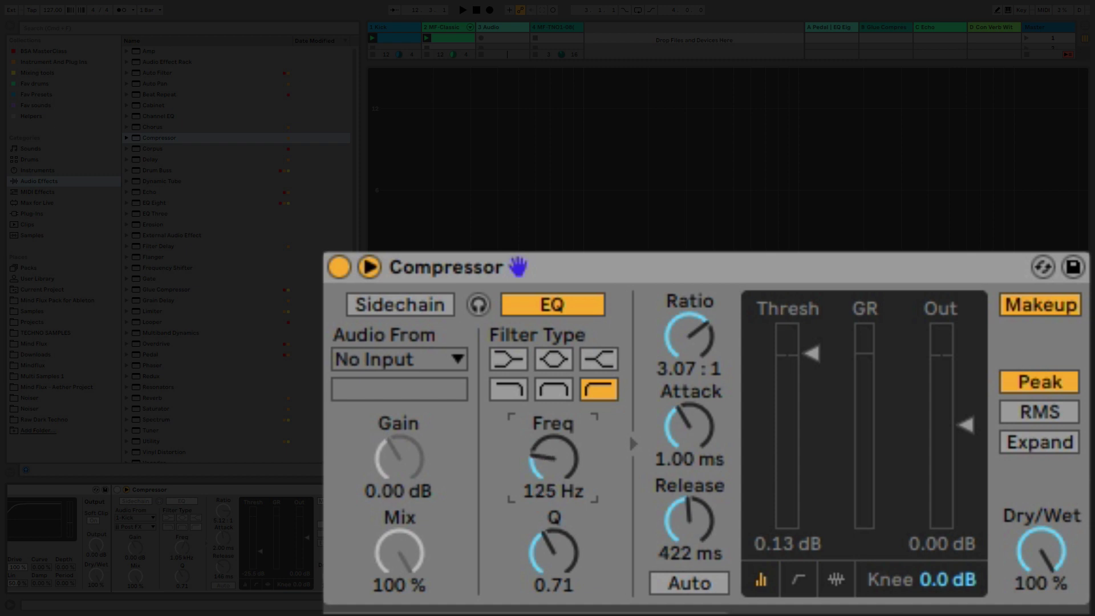
pyautogui.moveTo(553, 462); pyautogui.dragTo(553, 457)
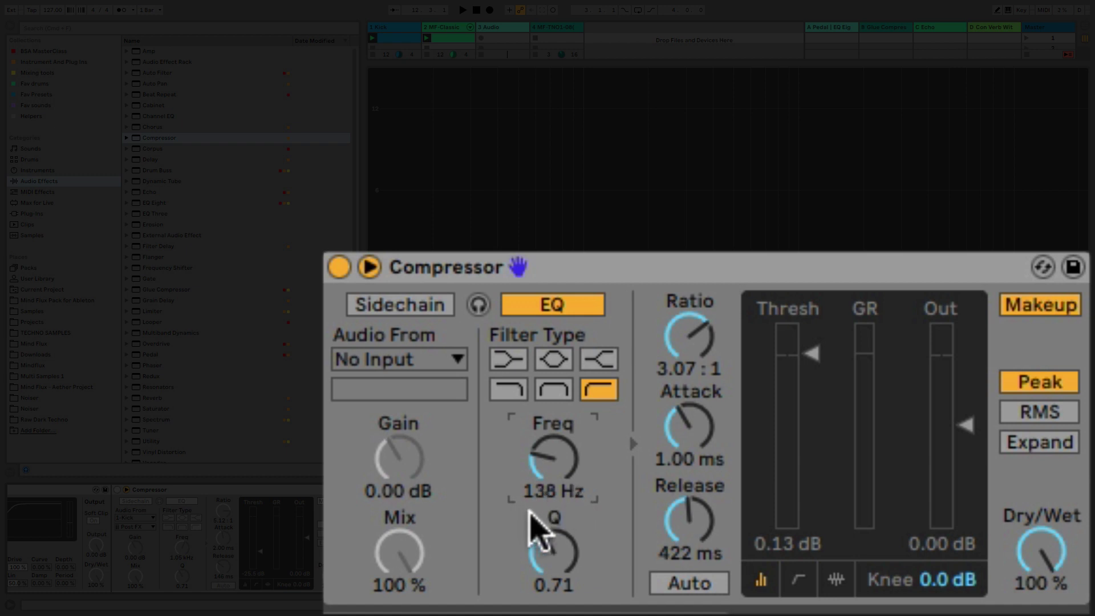
pyautogui.moveTo(567, 476)
pyautogui.mouseDown()
pyautogui.moveTo(567, 450)
pyautogui.moveTo(566, 471)
pyautogui.mouseUp()
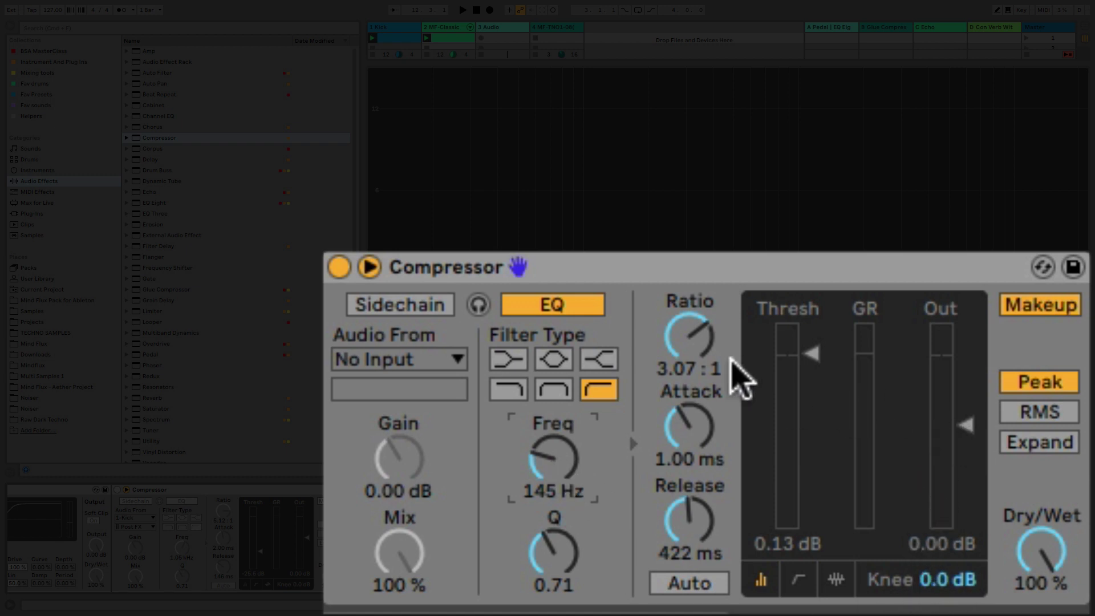
# - Set the bass Compressor's attack to 17.9 ms and ratio to 4.50:1, and turn off Makeup
pyautogui.moveTo(702, 419); pyautogui.dragTo(701, 391)
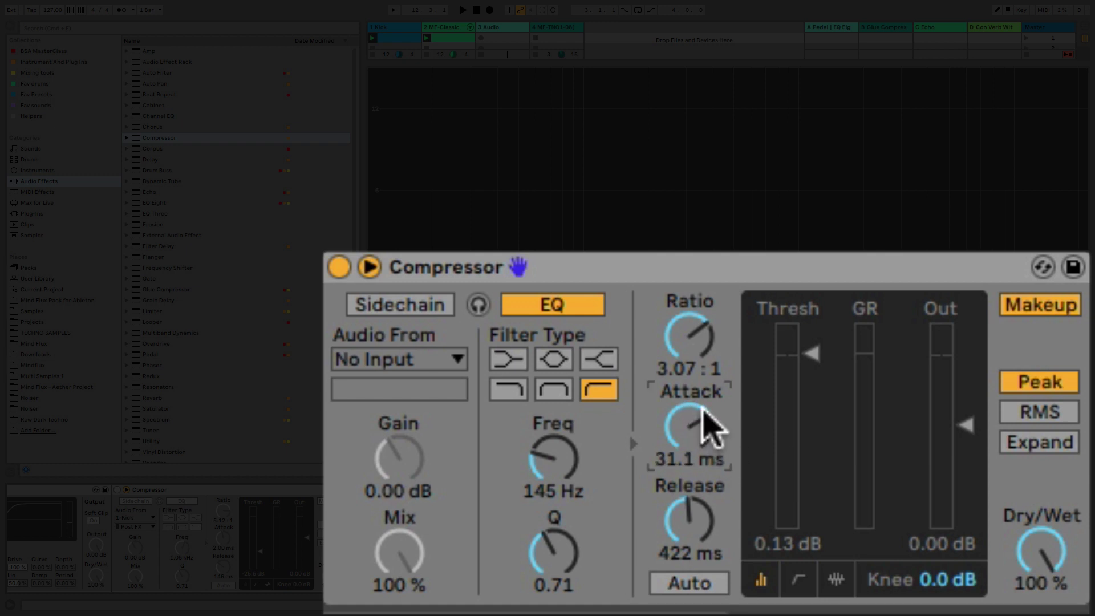
pyautogui.moveTo(691, 433); pyautogui.dragTo(690, 390)
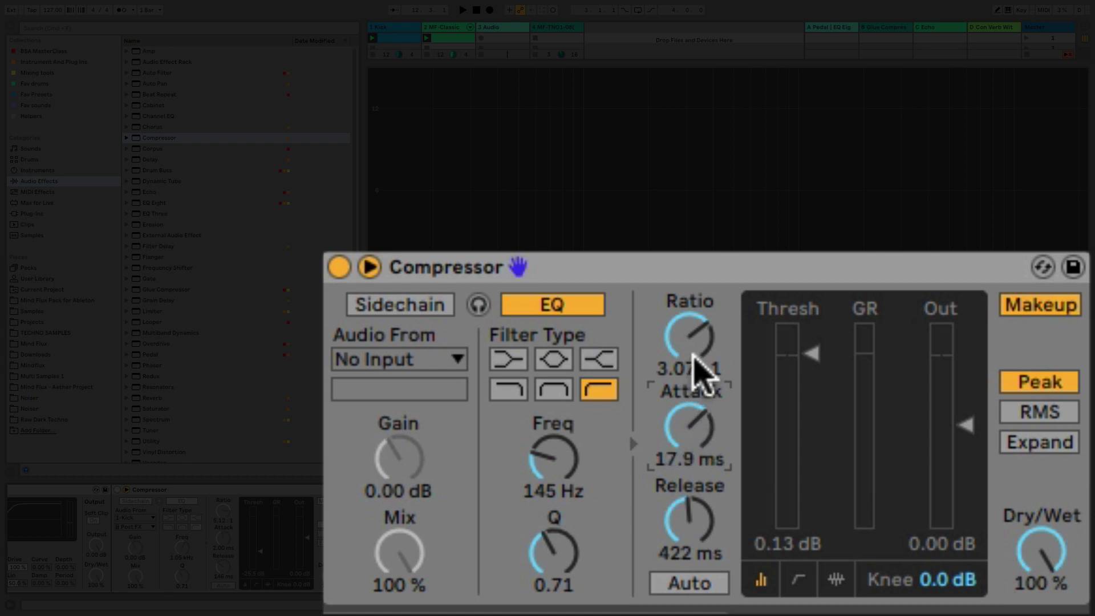
pyautogui.moveTo(693, 353)
pyautogui.mouseDown()
pyautogui.moveTo(693, 340)
pyautogui.moveTo(707, 383)
pyautogui.moveTo(701, 361)
pyautogui.mouseUp()
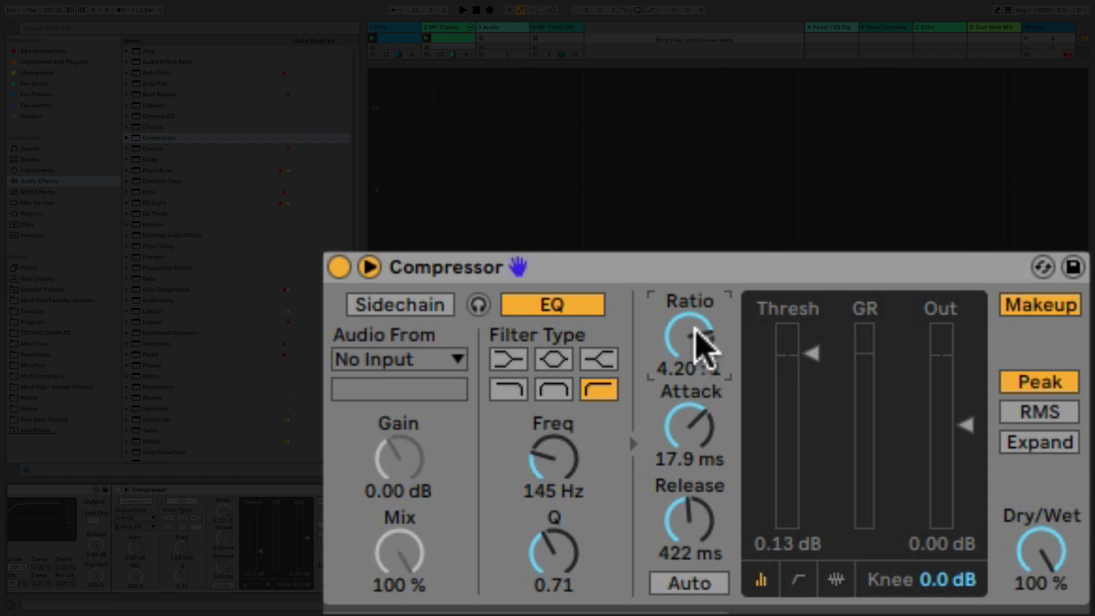
pyautogui.moveTo(701, 342)
pyautogui.mouseDown()
pyautogui.moveTo(702, 322)
pyautogui.moveTo(701, 340)
pyautogui.mouseUp()
pyautogui.click(1003, 305)
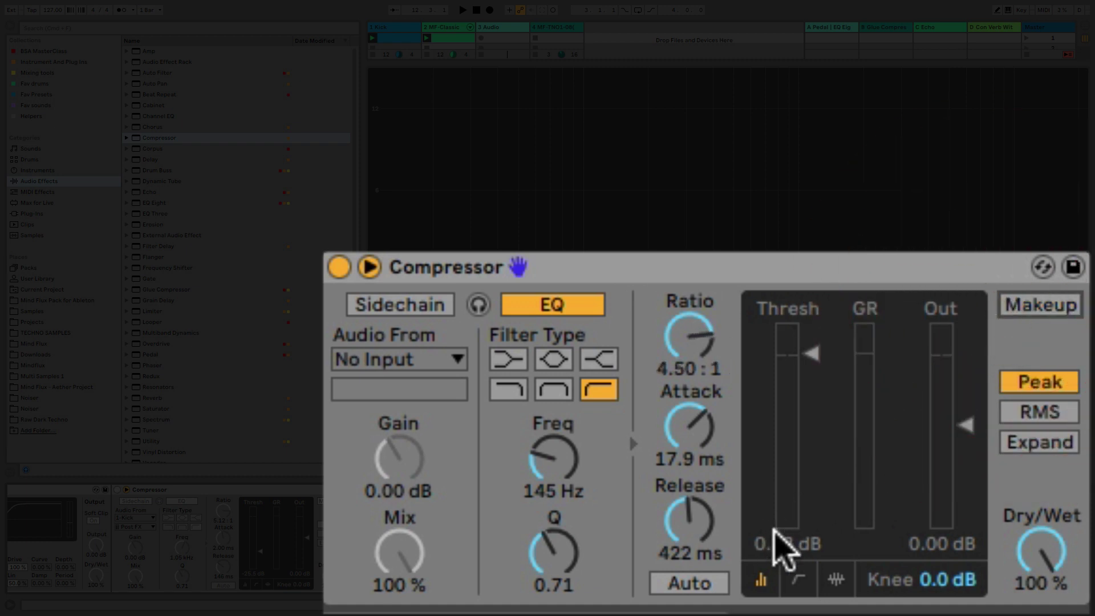
# - Set the bass Compressor's release to 73.9 ms, threshold to -24.7 dB and output gain to 3 dB, and compare the sound with it bypassed
pyautogui.moveTo(687, 513)
pyautogui.mouseDown()
pyautogui.moveTo(687, 556)
pyautogui.moveTo(677, 513)
pyautogui.mouseUp()
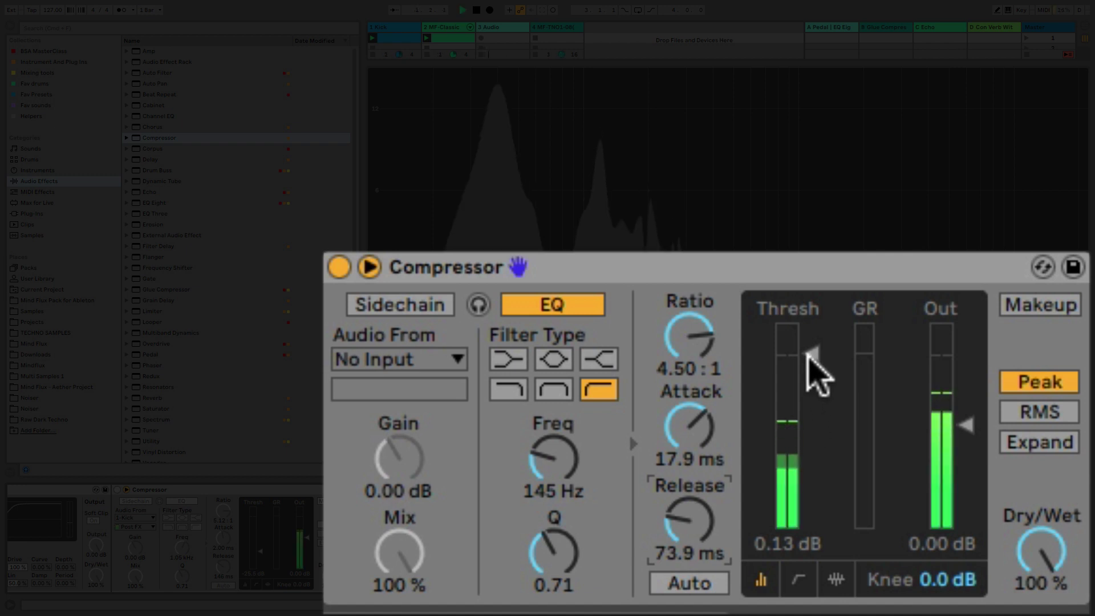
pyautogui.moveTo(808, 355); pyautogui.dragTo(807, 469)
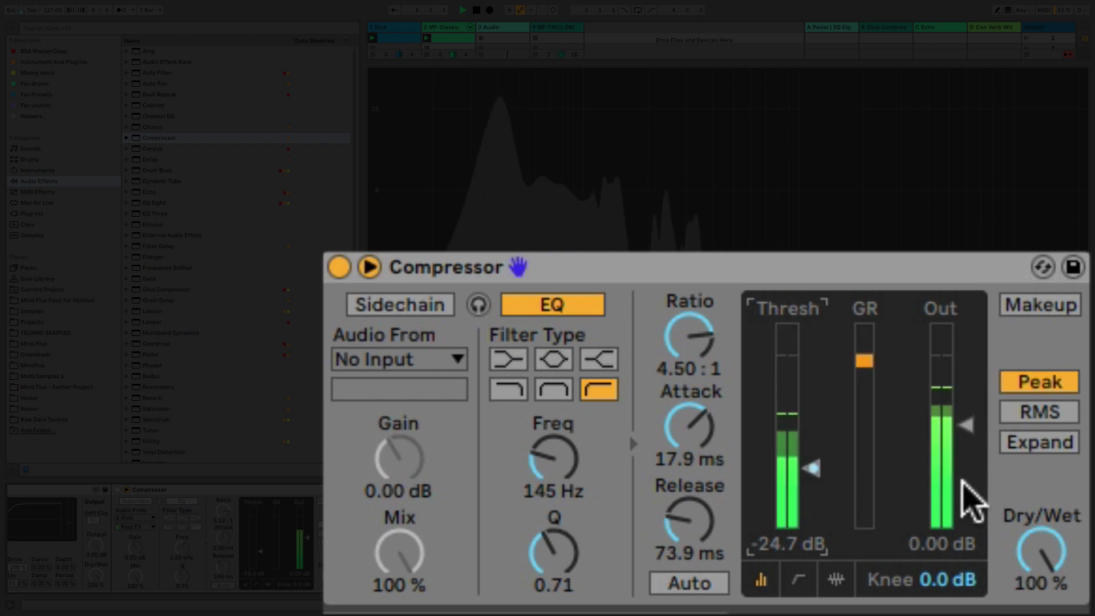
pyautogui.click(922, 543)
pyautogui.write('3')
pyautogui.press('Return')
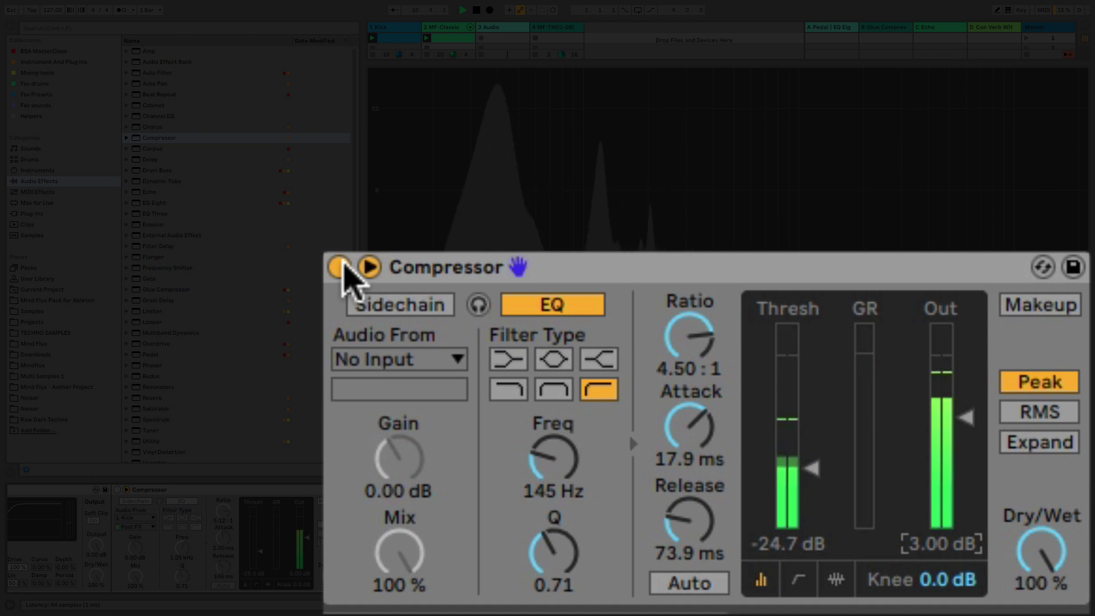
pyautogui.click(341, 265)
pyautogui.click(340, 267)
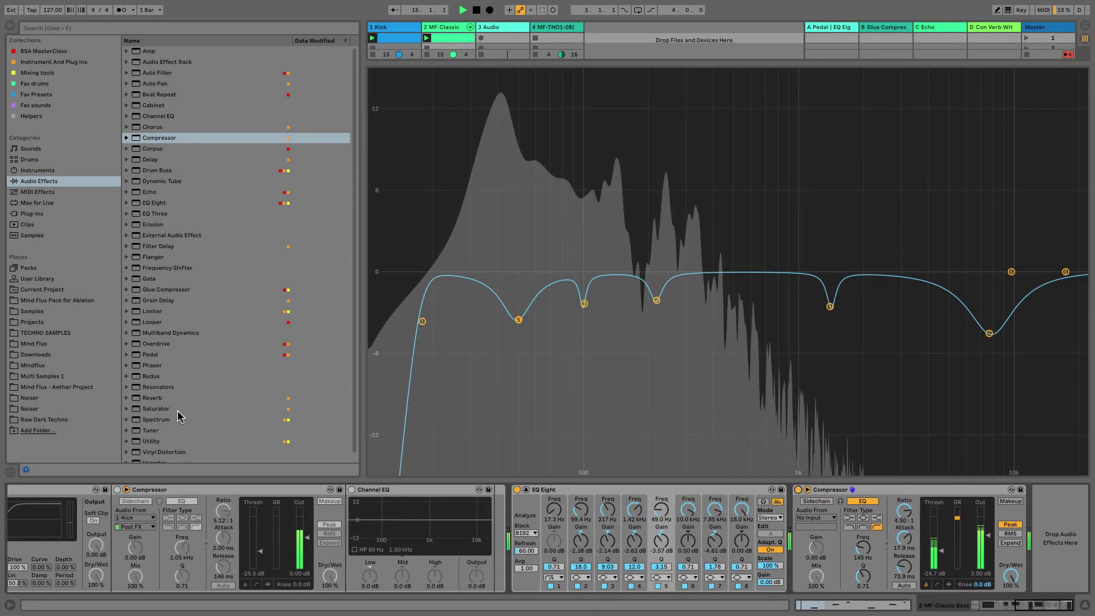
# - Add a Saturator after the Compressor on the bass track and set its Drive to 2.29 dB during playback
pyautogui.doubleClick(177, 409)
pyautogui.press('space')
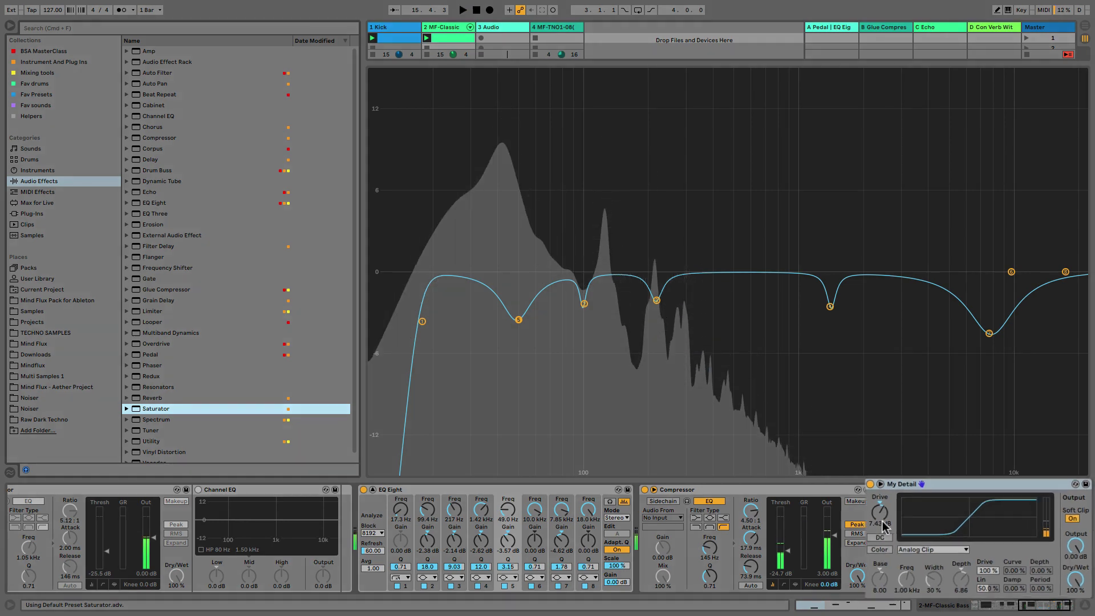
pyautogui.doubleClick(893, 517)
pyautogui.press('space')
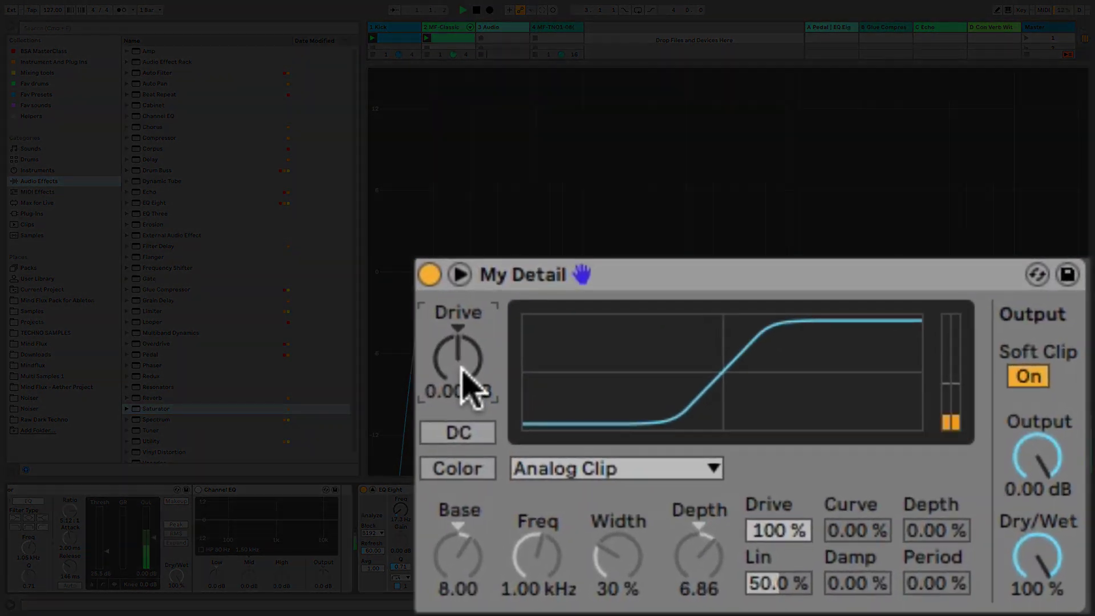
pyautogui.moveTo(549, 404); pyautogui.dragTo(549, 399)
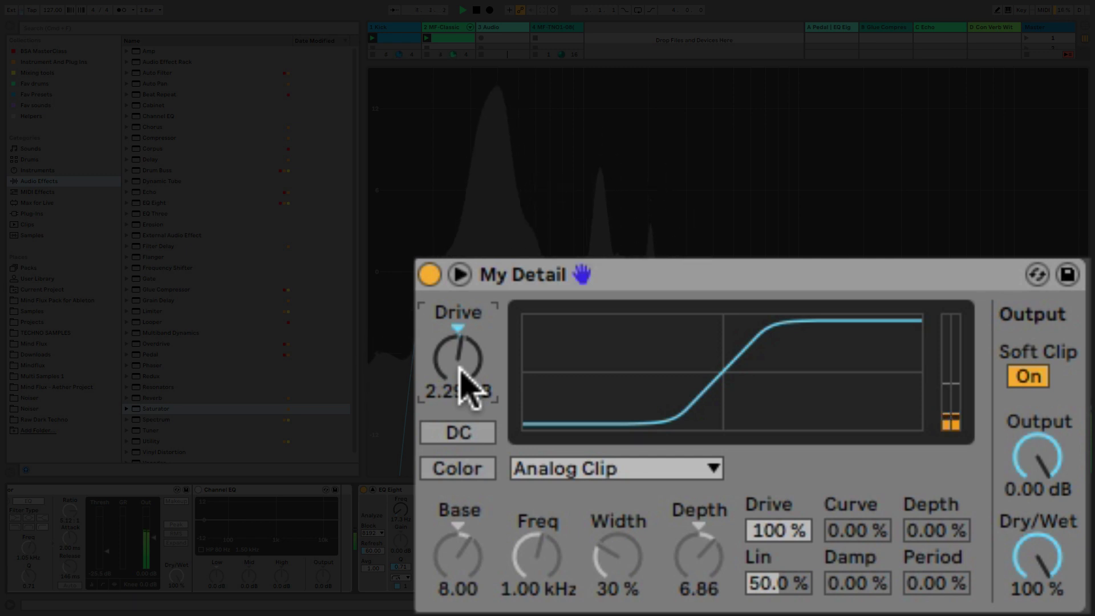
pyautogui.press('space')
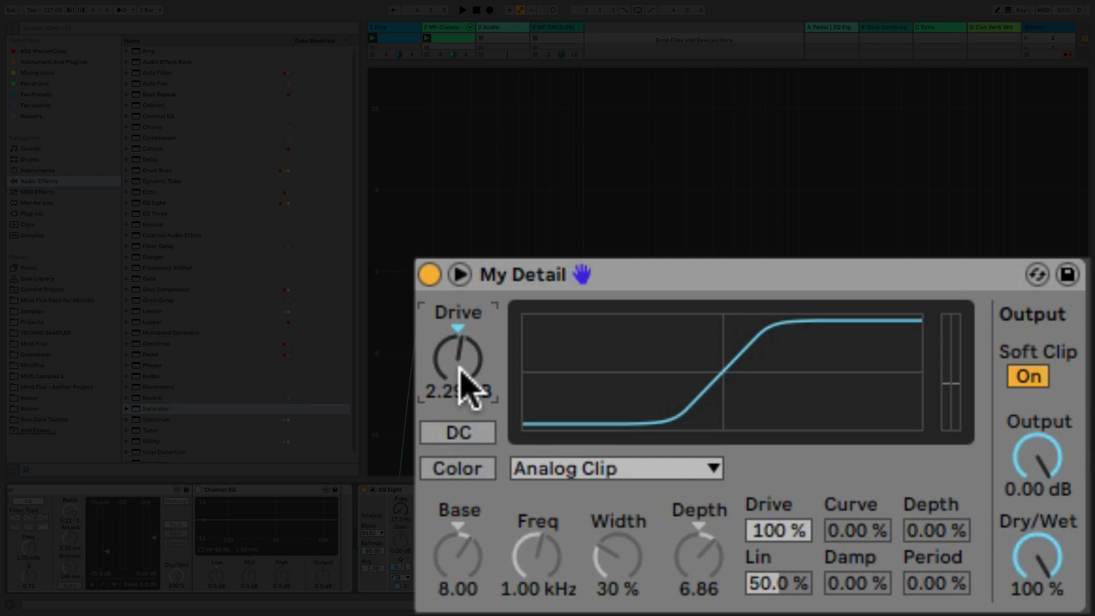
# - Collapse EQ Eight's expanded display, unsolo the bass track, and play it together with the kick
pyautogui.click(825, 406)
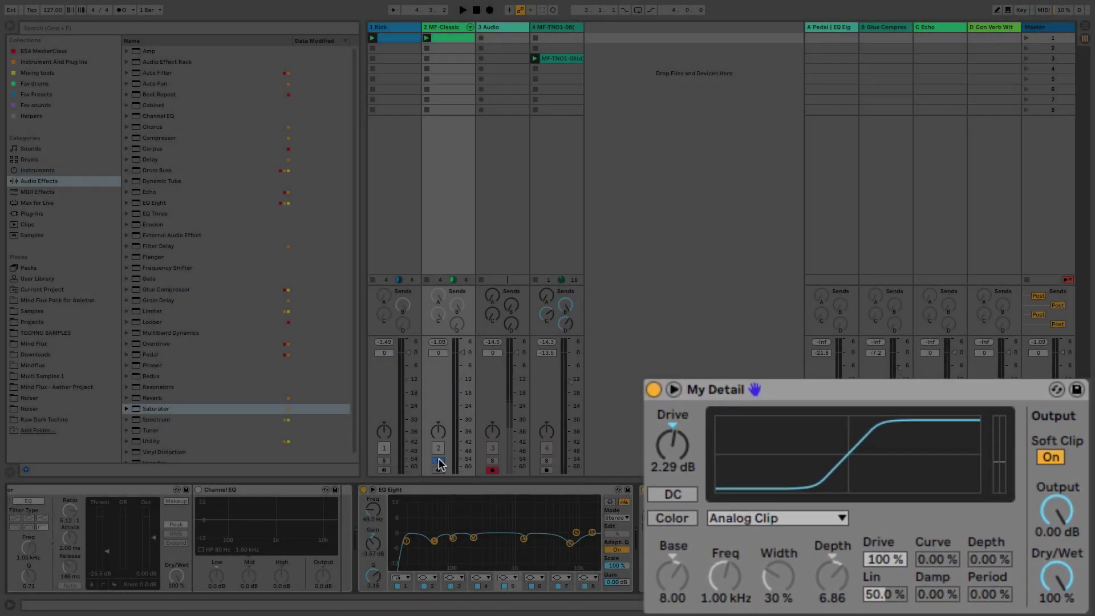
pyautogui.click(438, 460)
pyautogui.press('space')
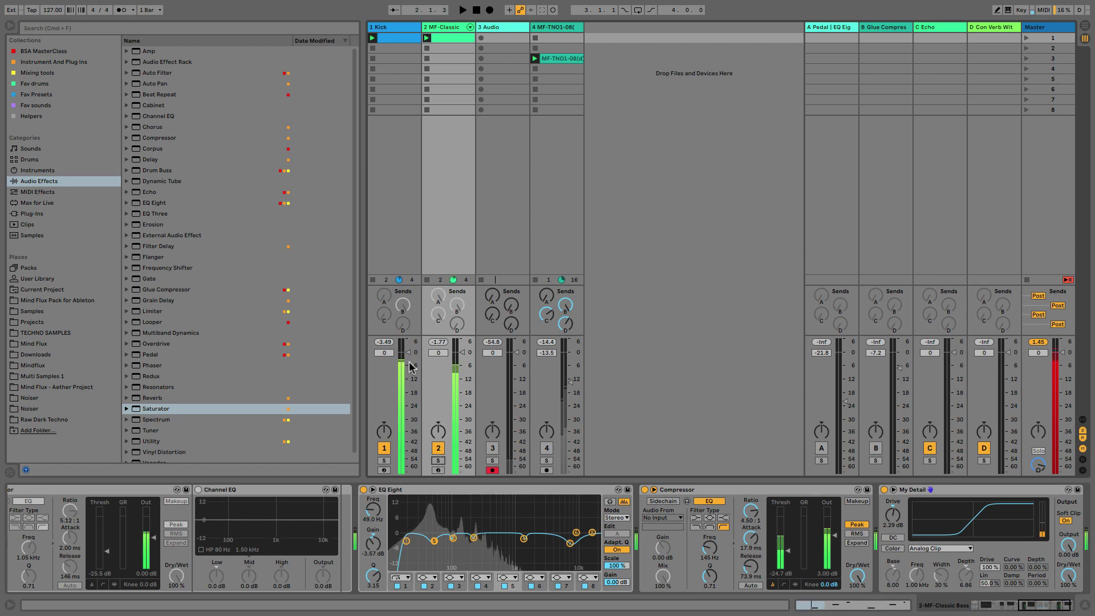
# - Lower the kick track's volume to -2.6 dB and the bass track's volume to -3.9 dB, and check the levels in playback
pyautogui.press('space')
pyautogui.moveTo(408, 352); pyautogui.dragTo(407, 358)
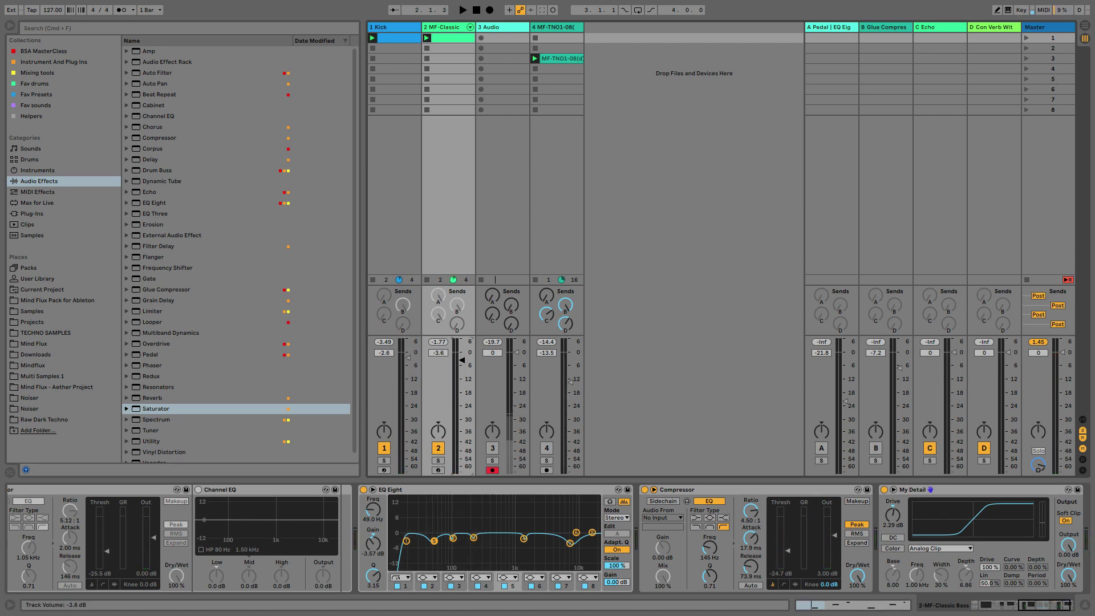
pyautogui.press('space')
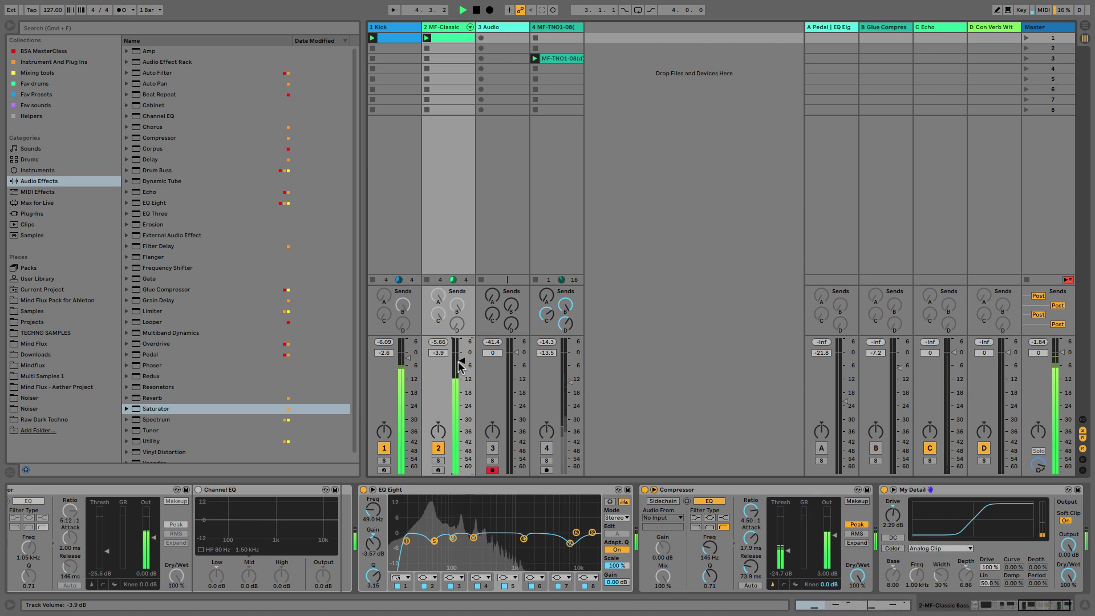
pyautogui.press('space')
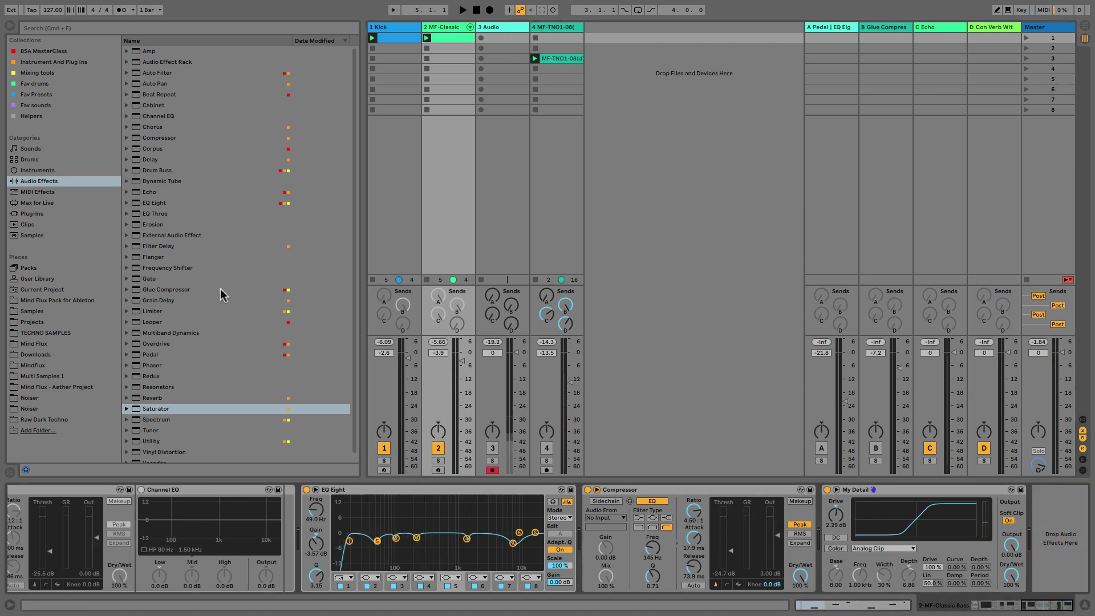
# - Add a second Compressor at the end of the bass chain and enable its sidechain with 1-Kick as the source
pyautogui.doubleClick(180, 137)
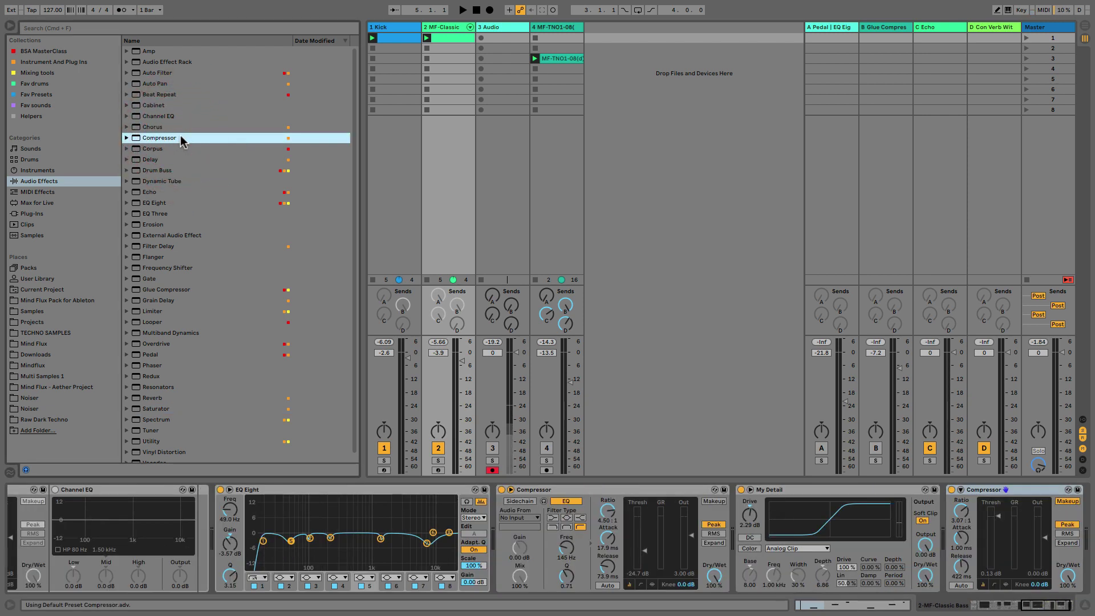
pyautogui.click(959, 492)
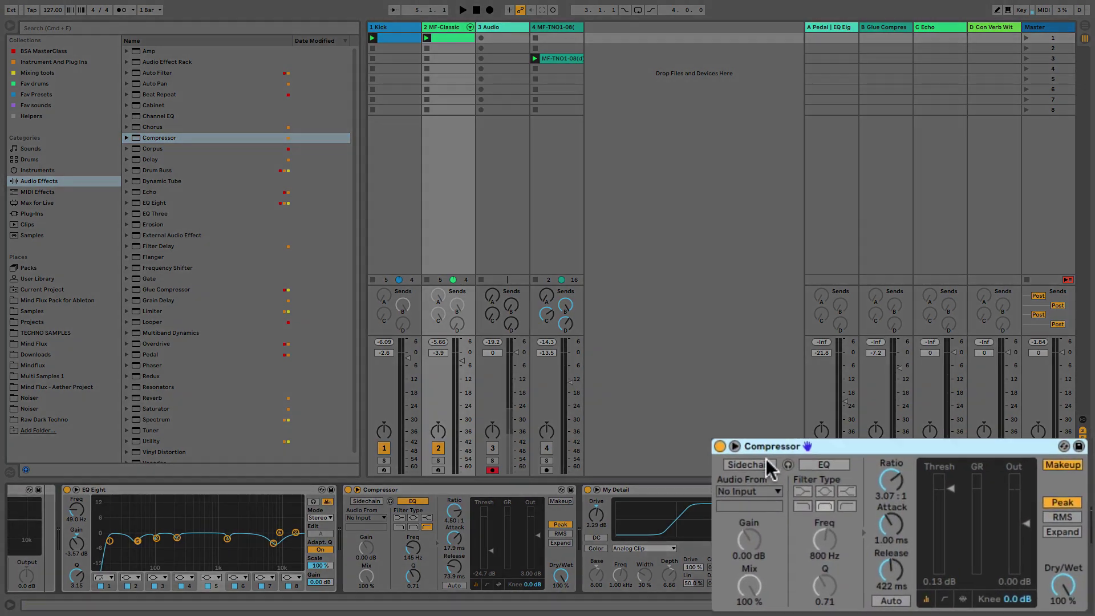
pyautogui.click(821, 502)
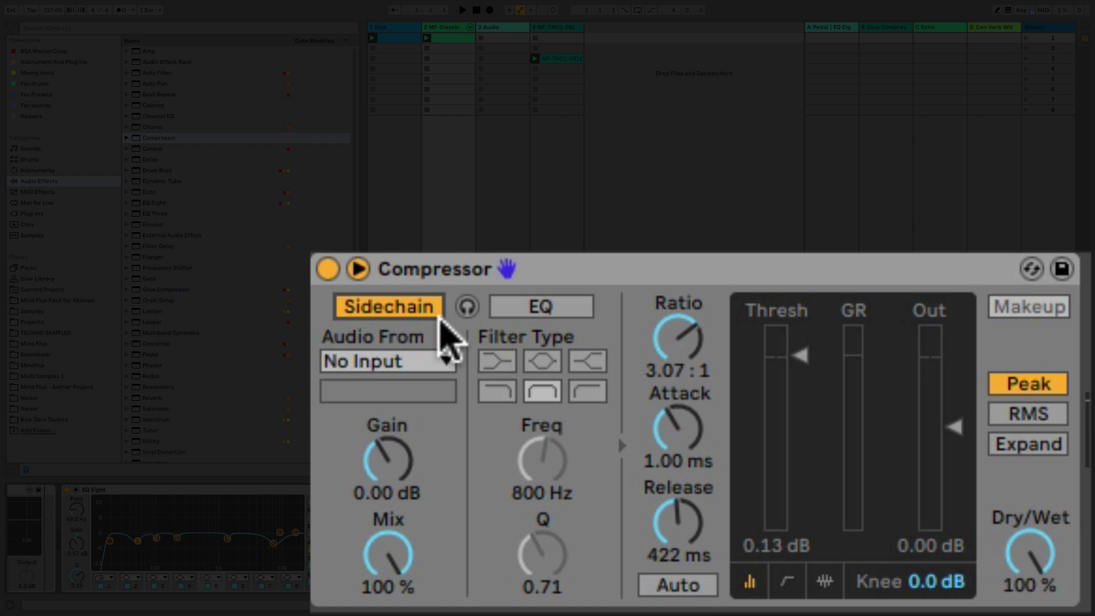
pyautogui.click(445, 361)
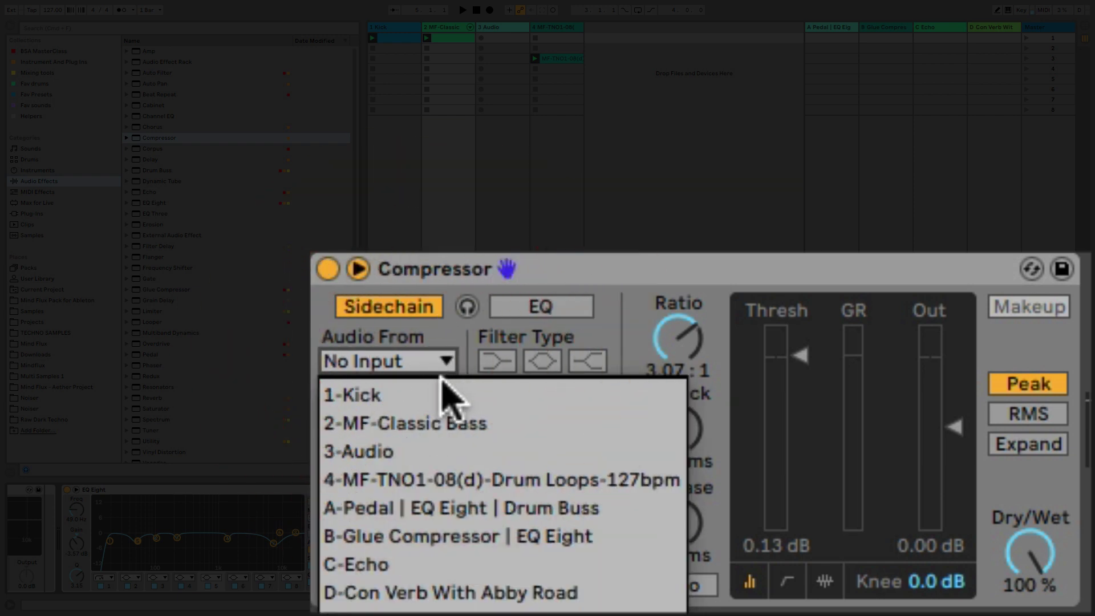
pyautogui.click(439, 388)
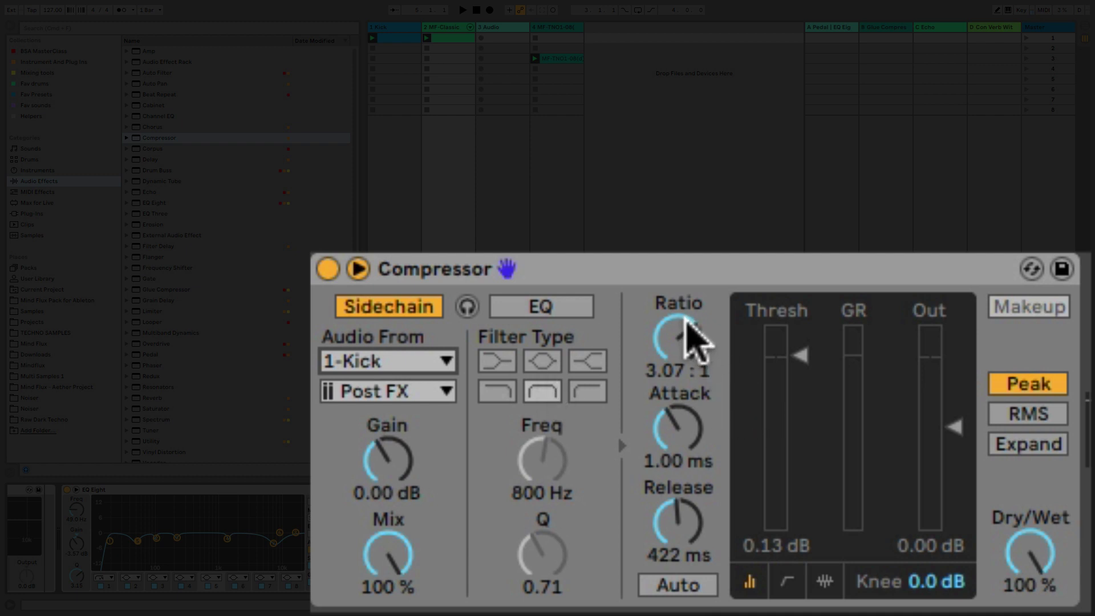
# - Set the sidechain Compressor's ratio to 3.82:1, threshold to -18.2 dB and release to 146 ms during playback
pyautogui.moveTo(691, 337); pyautogui.dragTo(693, 320)
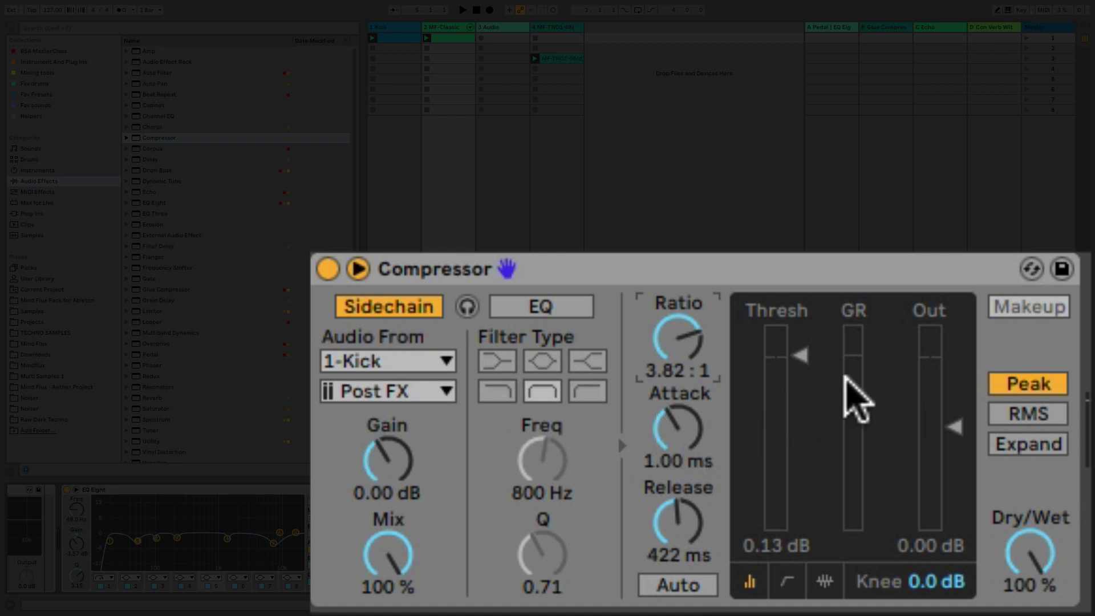
pyautogui.press('space')
pyautogui.moveTo(804, 357); pyautogui.dragTo(804, 450)
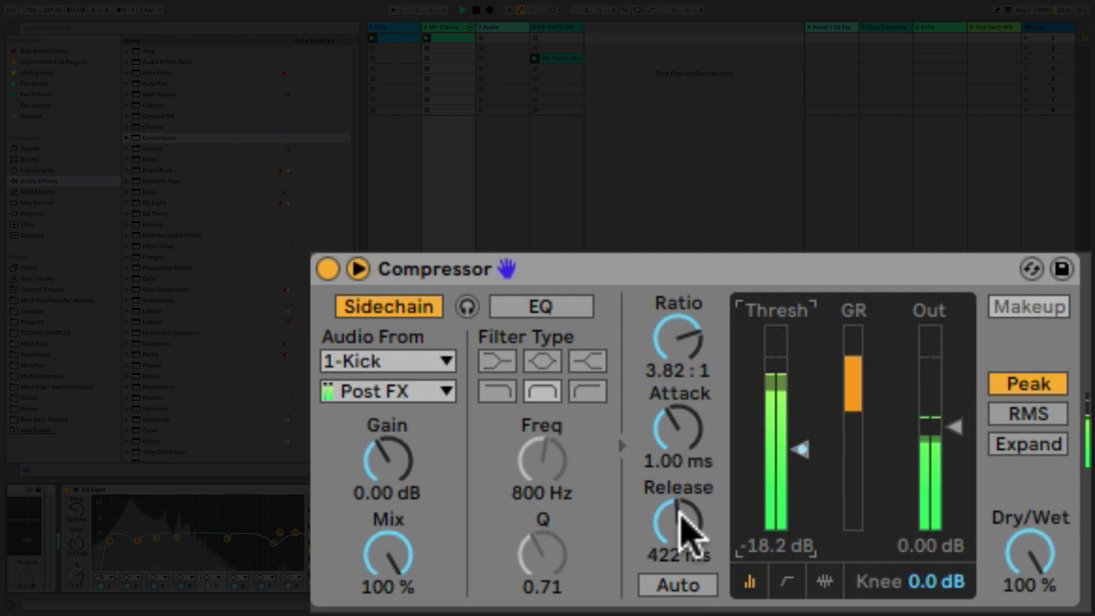
pyautogui.moveTo(682, 508); pyautogui.dragTo(682, 531)
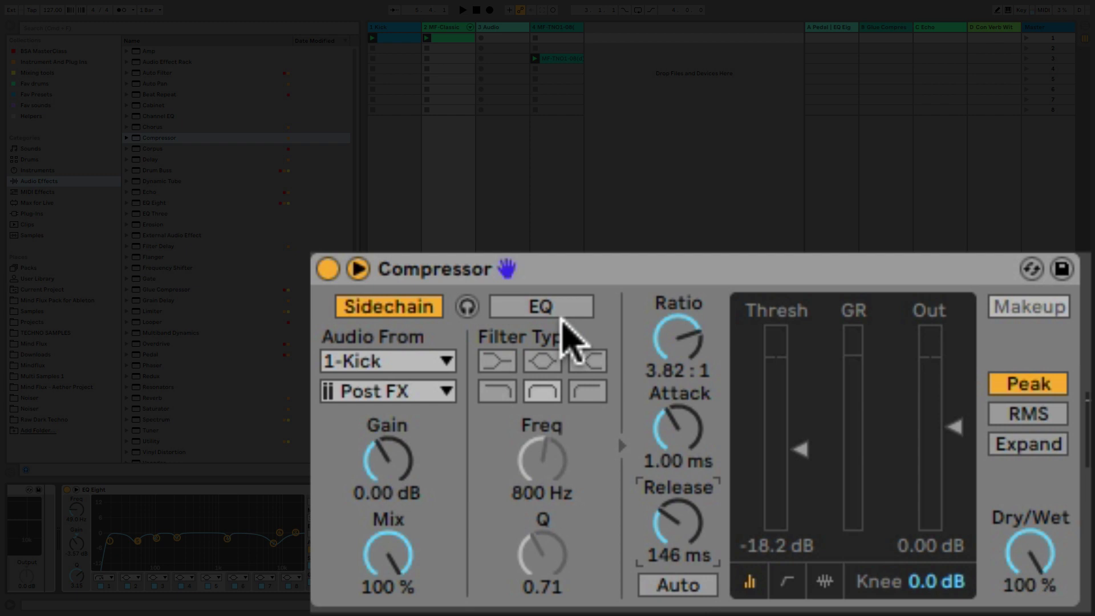
# - Enable the sidechain EQ with a high-pass filter at 2.54 kHz, listening to the sidechain signal while tuning it
pyautogui.click(562, 313)
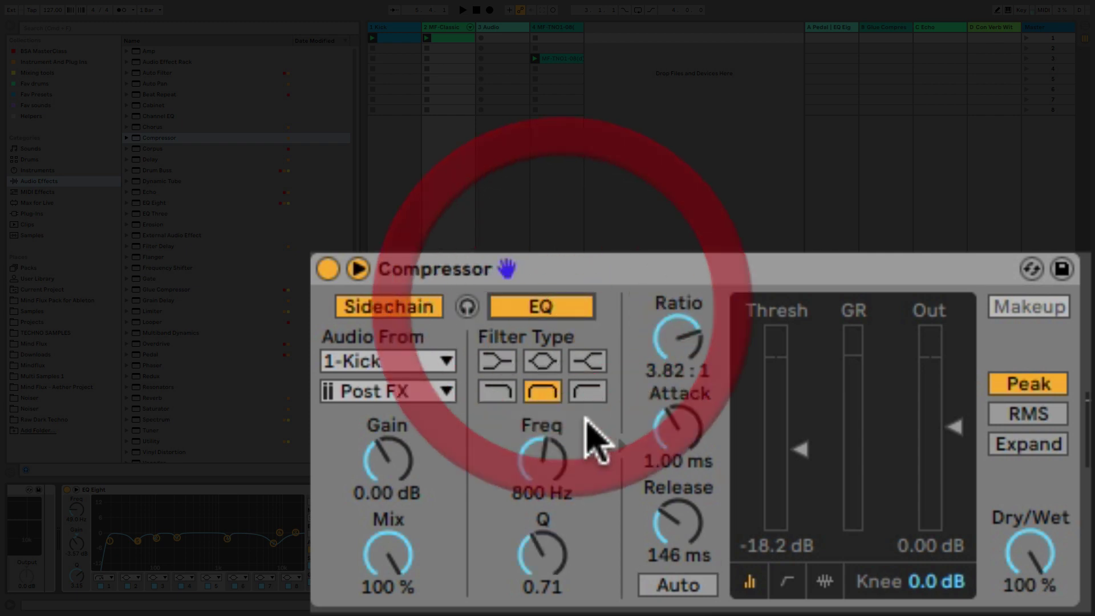
pyautogui.click(590, 389)
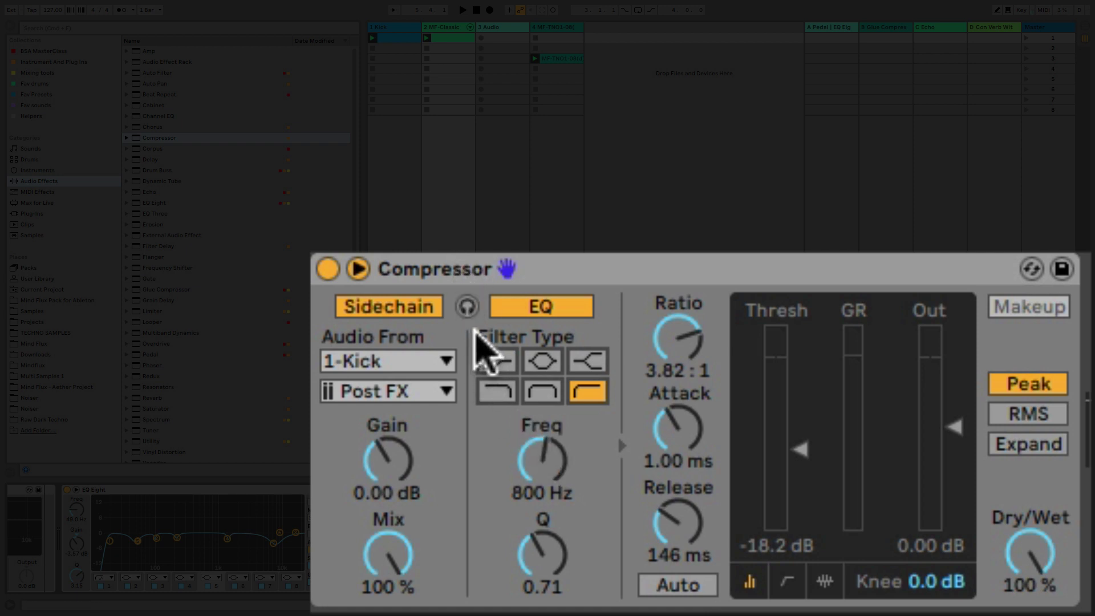
pyautogui.click(467, 306)
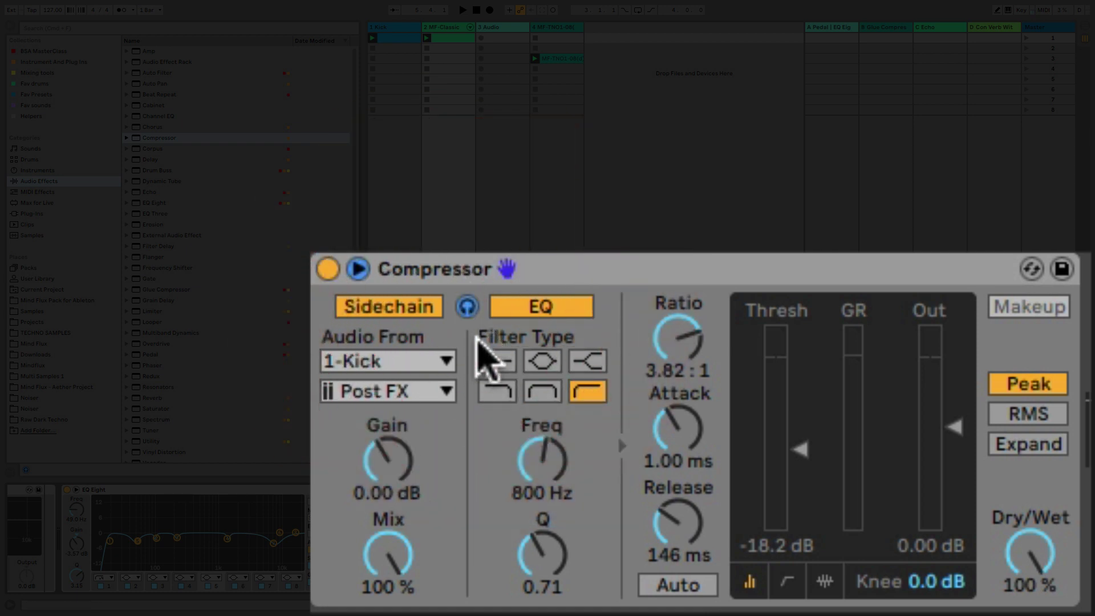
pyautogui.press('space')
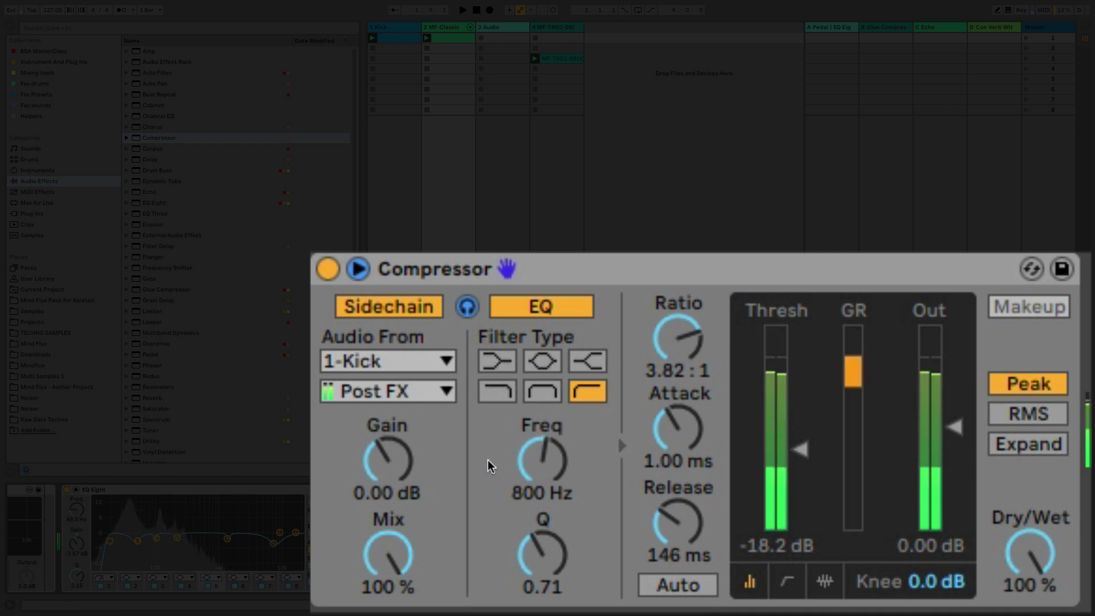
pyautogui.click(437, 460)
pyautogui.press('space')
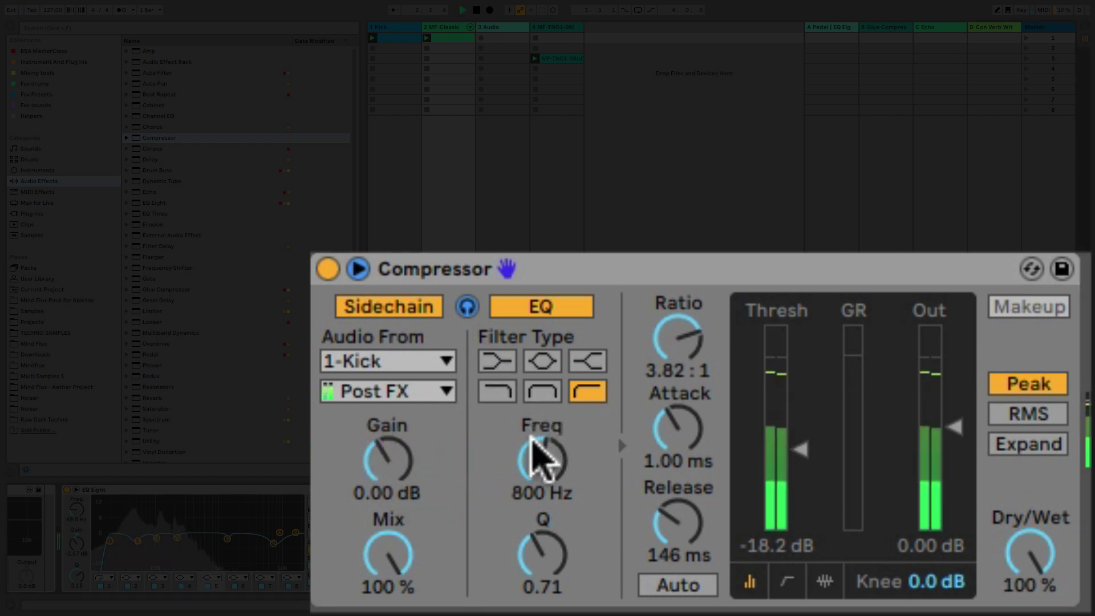
pyautogui.moveTo(537, 453)
pyautogui.mouseDown()
pyautogui.moveTo(538, 435)
pyautogui.moveTo(538, 502)
pyautogui.moveTo(538, 438)
pyautogui.mouseUp()
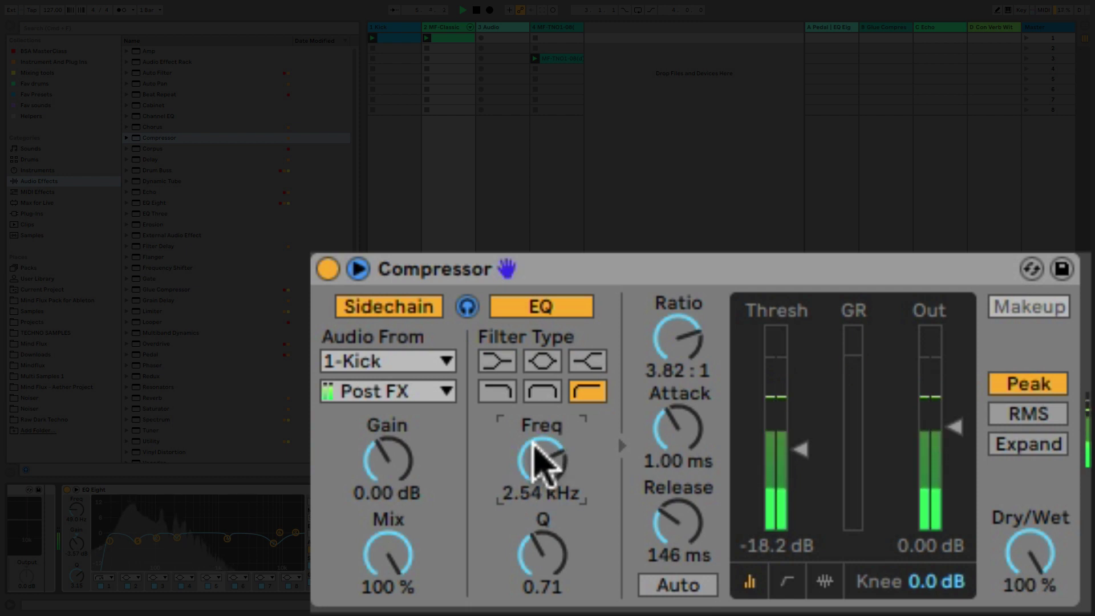
pyautogui.click(443, 466)
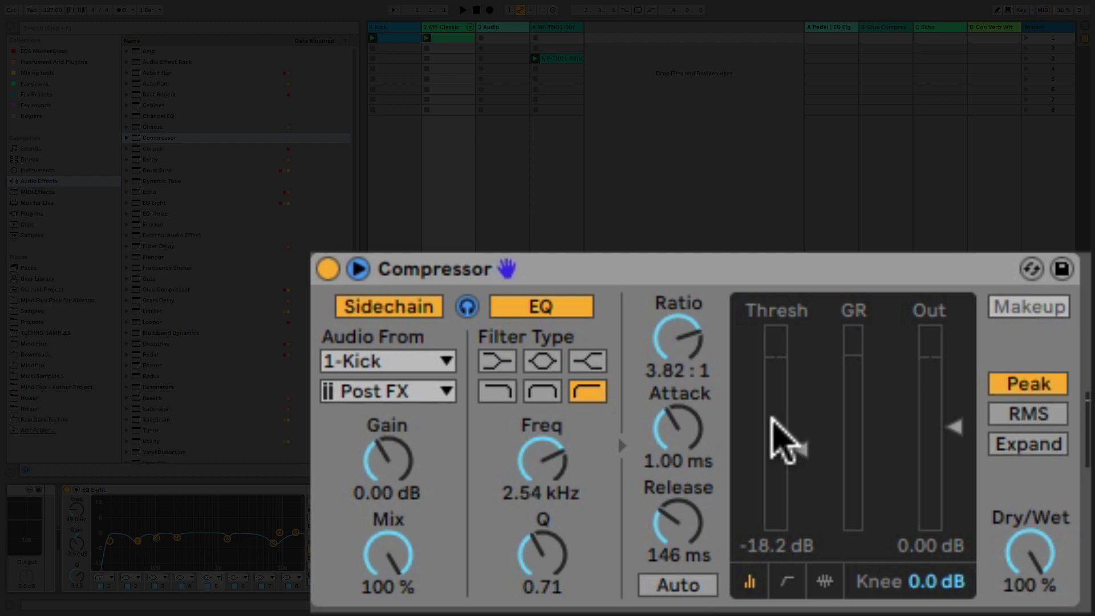
pyautogui.click(467, 307)
# - Lower the sidechain Compressor's threshold to -37.6 dB during playback and add a Channel EQ after it
pyautogui.press('space')
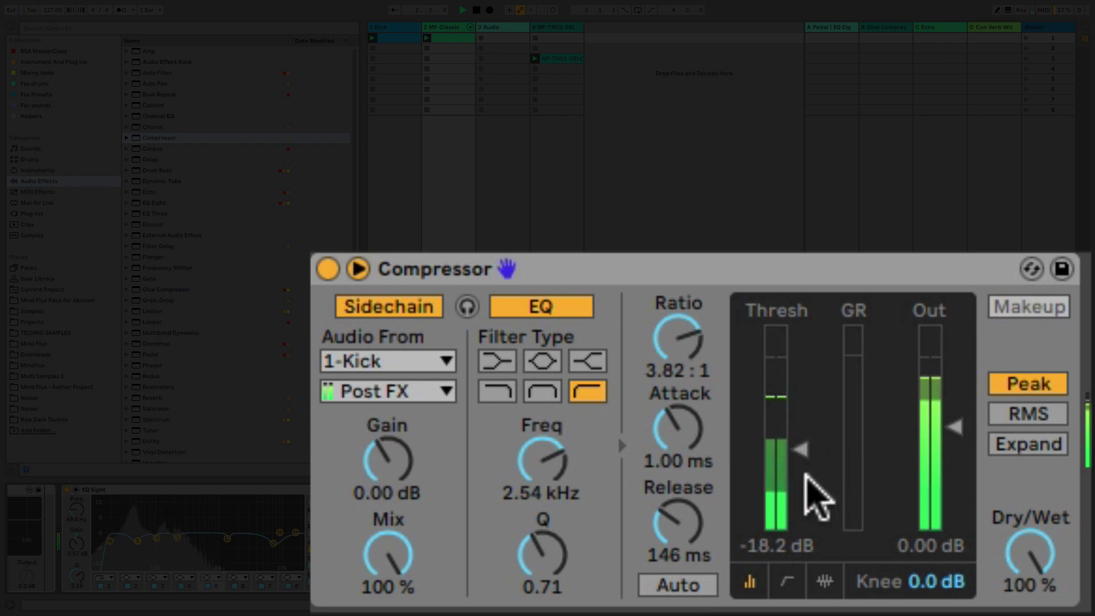
pyautogui.moveTo(799, 450); pyautogui.dragTo(801, 484)
pyautogui.moveTo(941, 555); pyautogui.dragTo(941, 564)
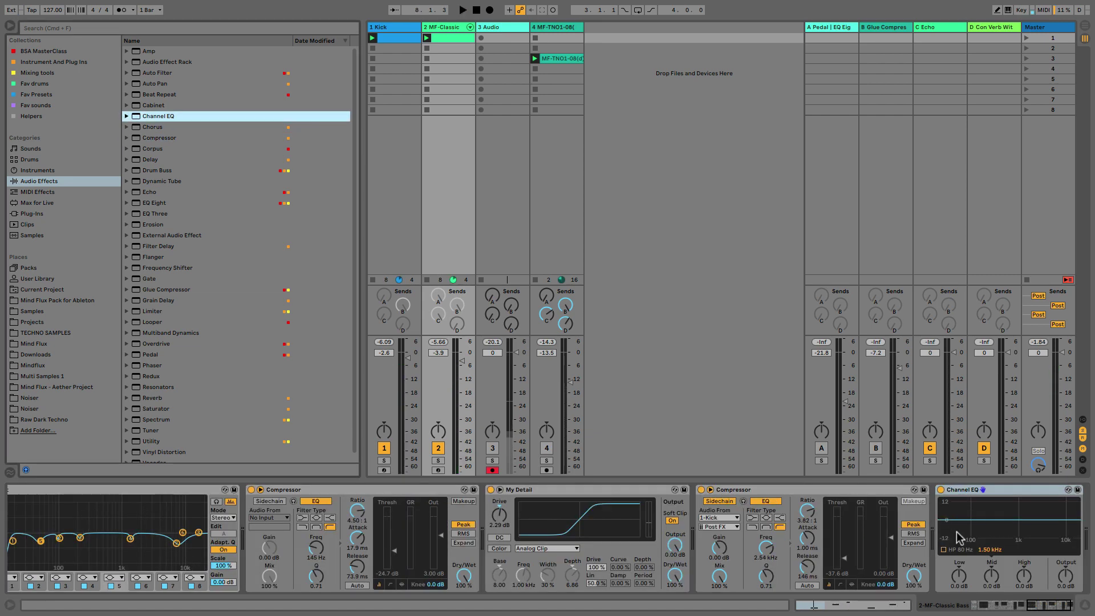
# - Try cutting the Low band of the bass track's Channel EQ to -4.0 dB during playback
pyautogui.click(960, 572)
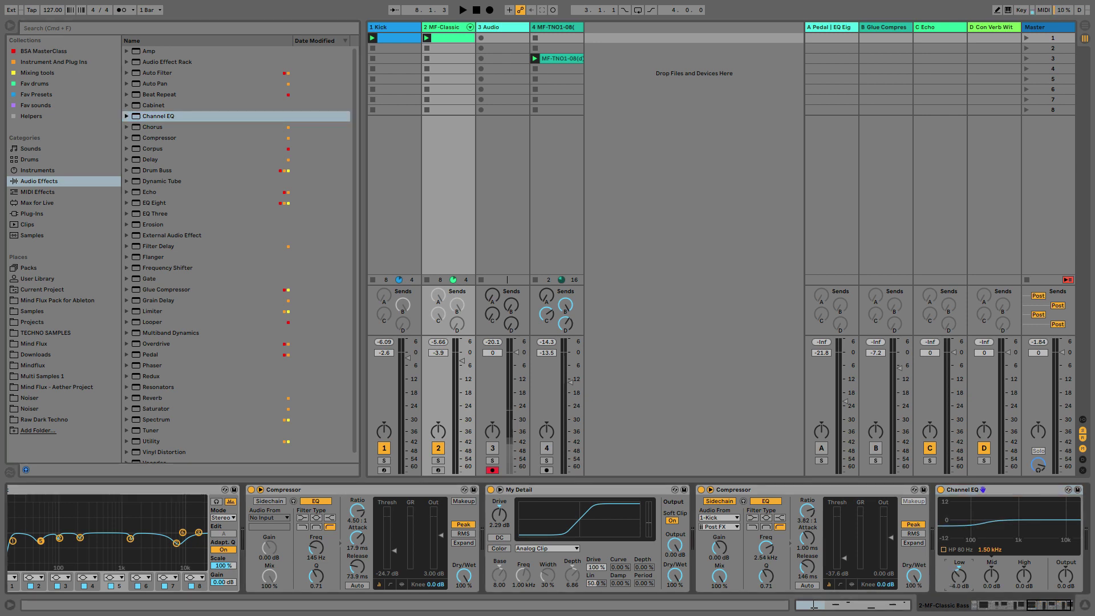
pyautogui.press('space')
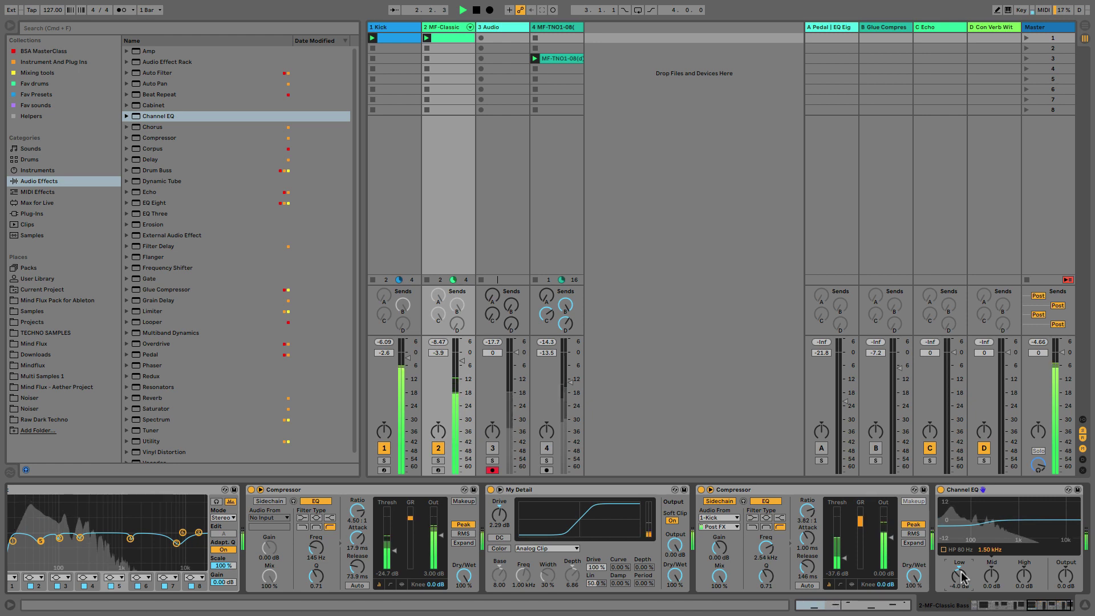
pyautogui.moveTo(959, 575); pyautogui.dragTo(959, 573)
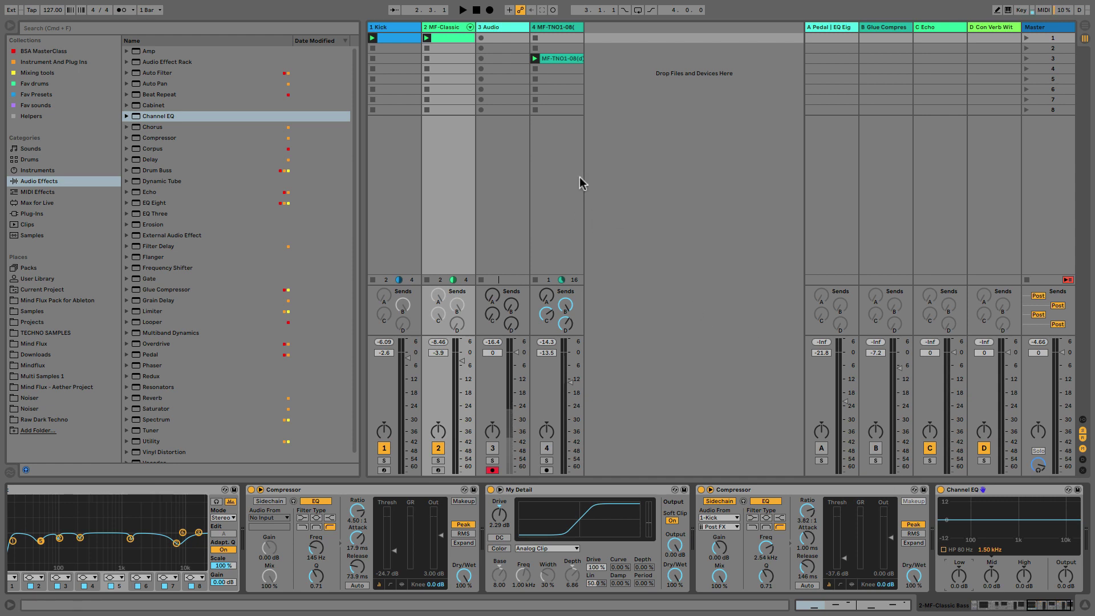
# - Search the Max for Live devices for "env" and add Envelope Follower to the end of the Kick track's device chain
pyautogui.click(408, 35)
pyautogui.click(80, 204)
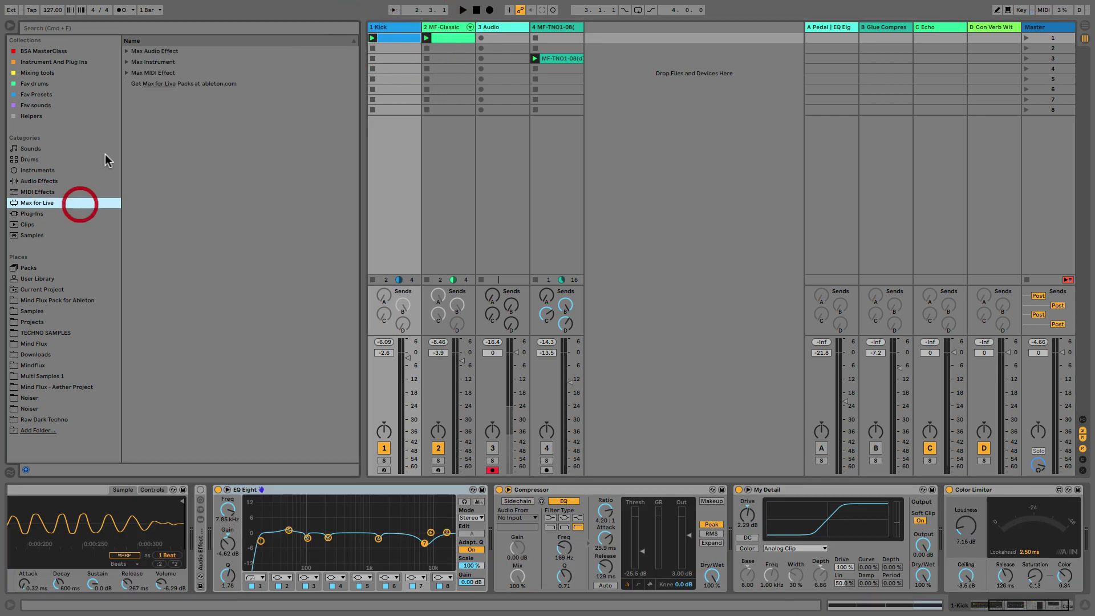
pyautogui.click(196, 27)
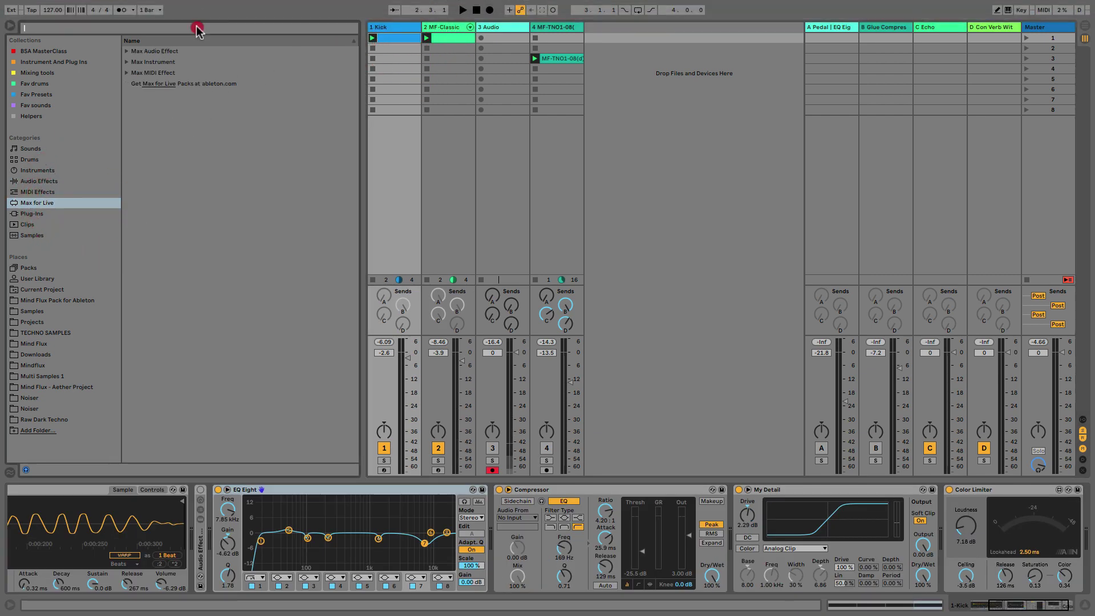
pyautogui.write('env')
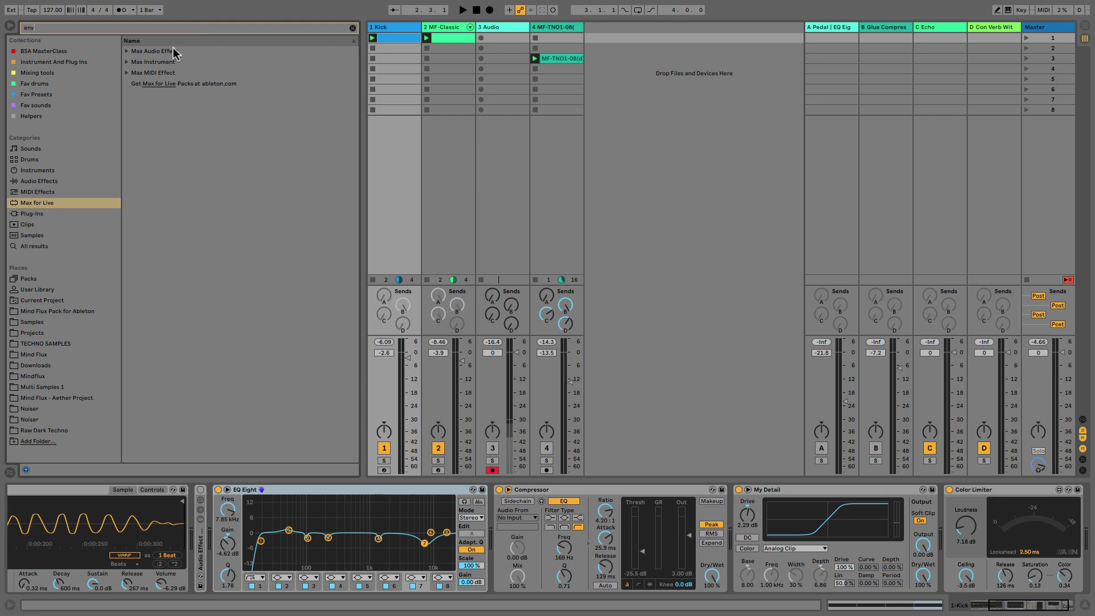
pyautogui.click(126, 50)
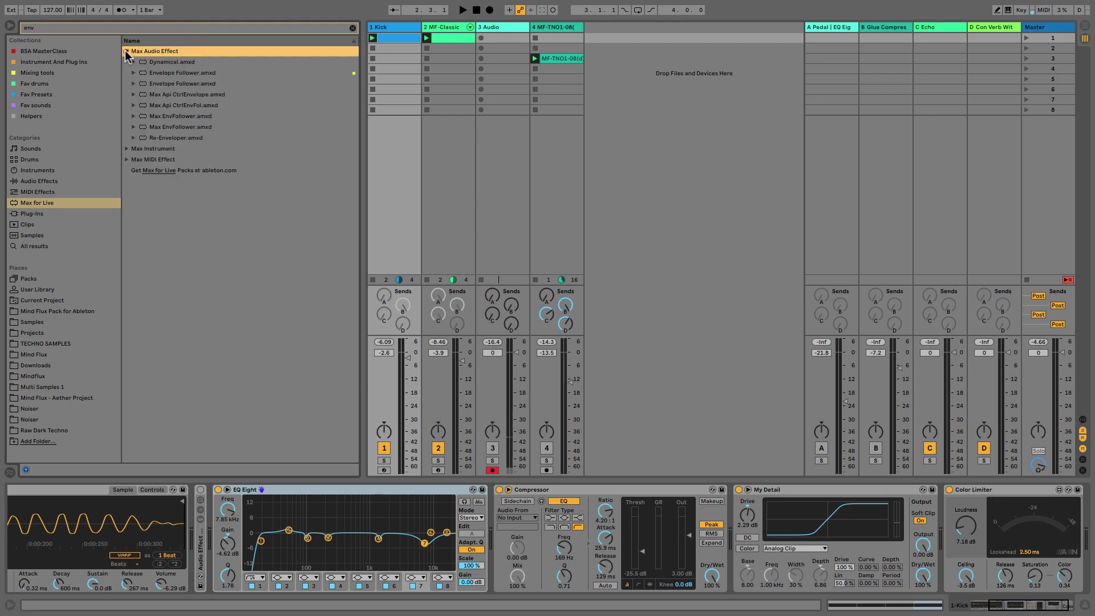
pyautogui.click(190, 75)
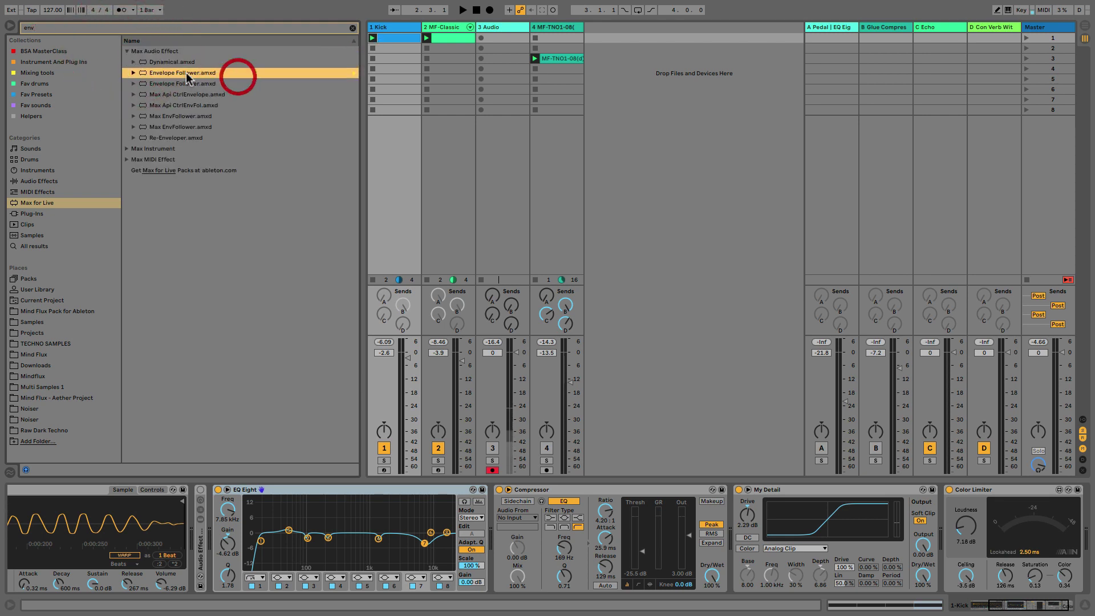
pyautogui.moveTo(187, 77); pyautogui.dragTo(383, 32)
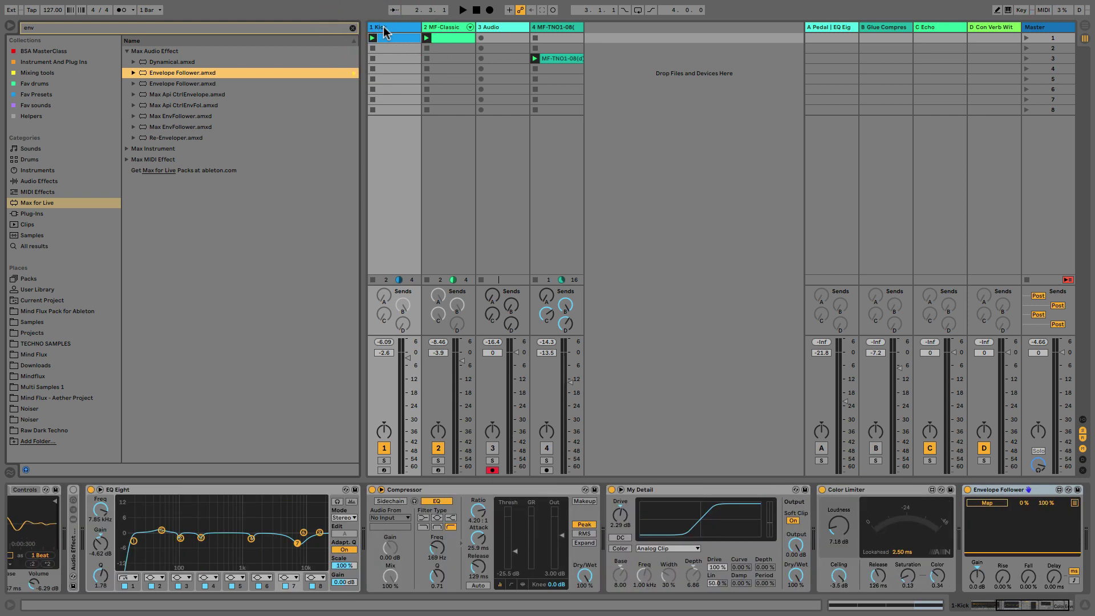
# - Map the kick's Envelope Follower to the Low gain of the bass track's Channel EQ and audition the modulation briefly
pyautogui.click(995, 503)
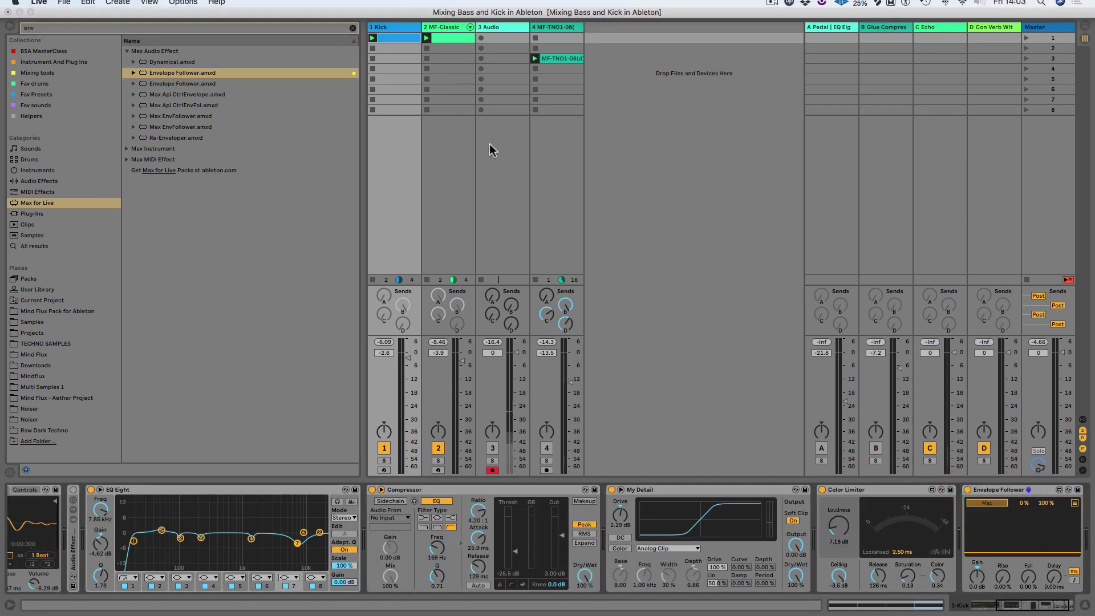
pyautogui.click(450, 31)
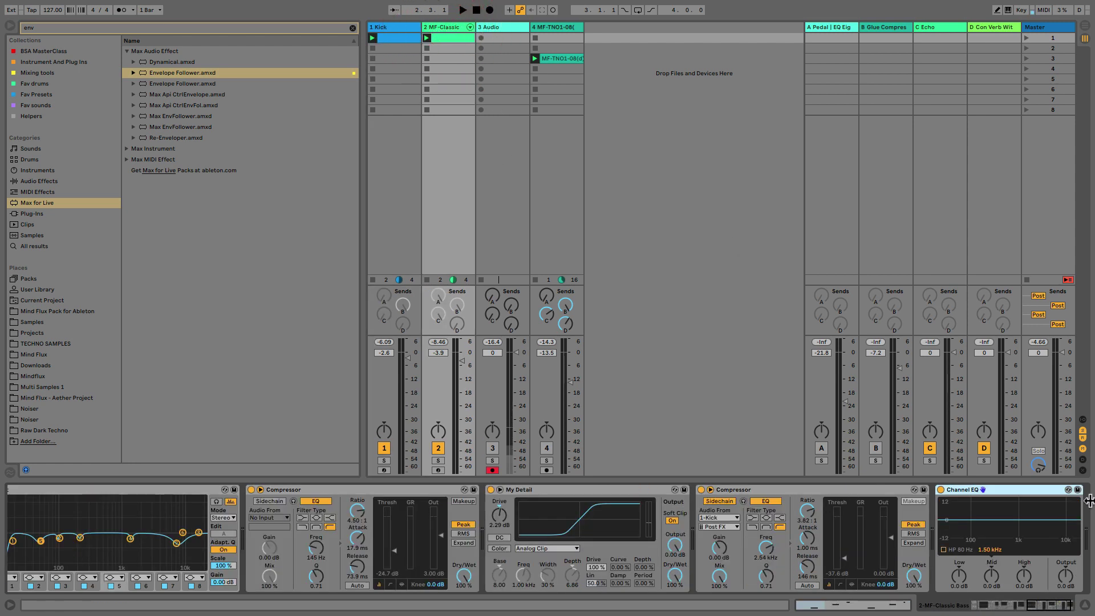
pyautogui.moveTo(956, 578); pyautogui.dragTo(956, 579)
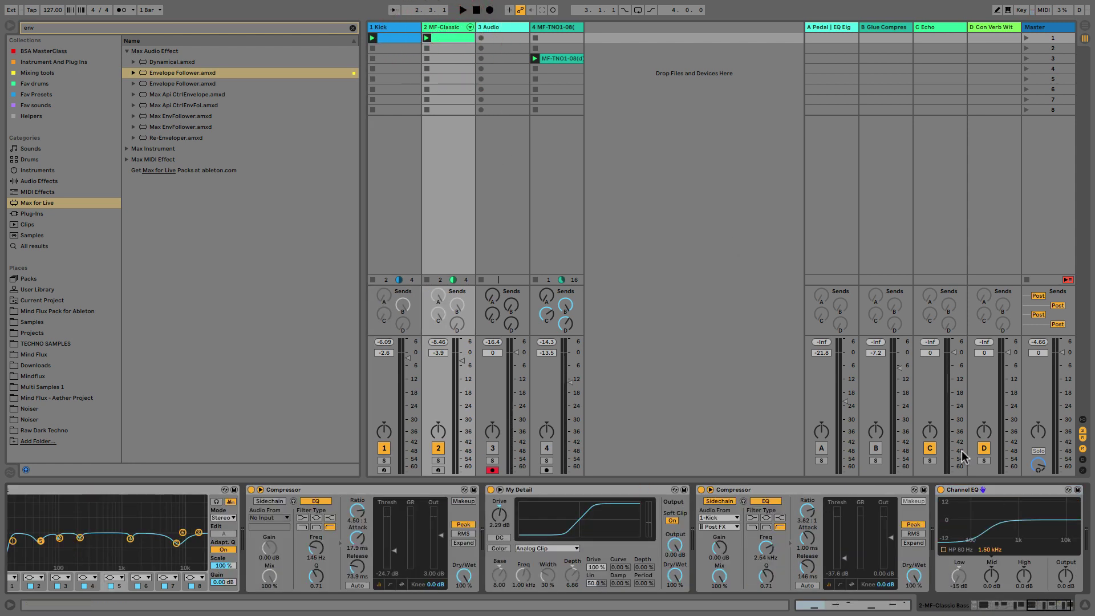
pyautogui.press('space')
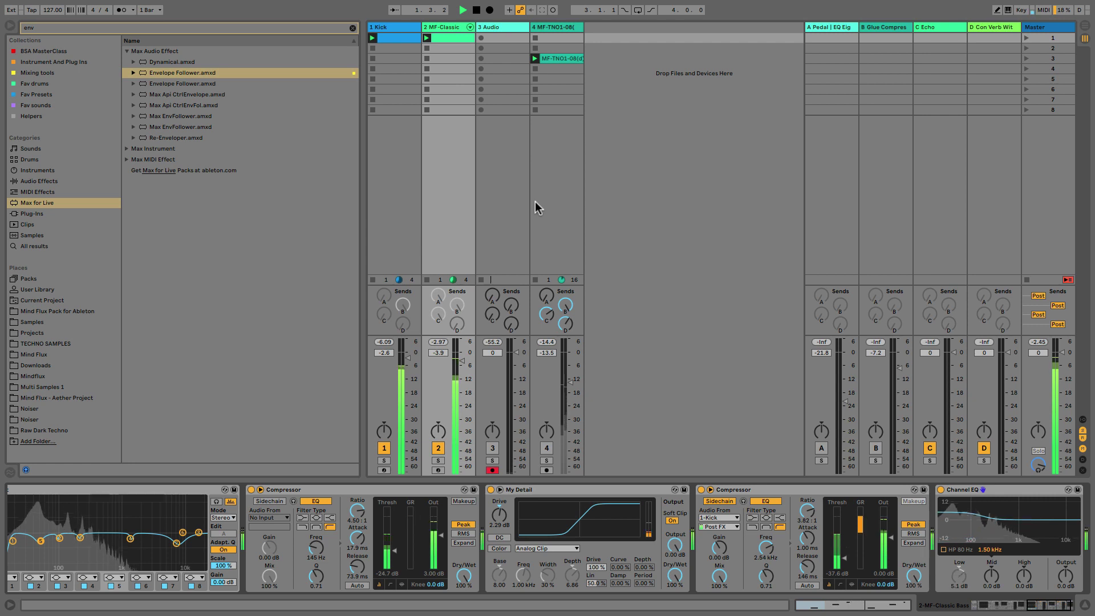
pyautogui.press('space')
# - Set the Envelope Follower's Low Gain mapping range to 50% minimum and 20% maximum, and start playback
pyautogui.click(386, 27)
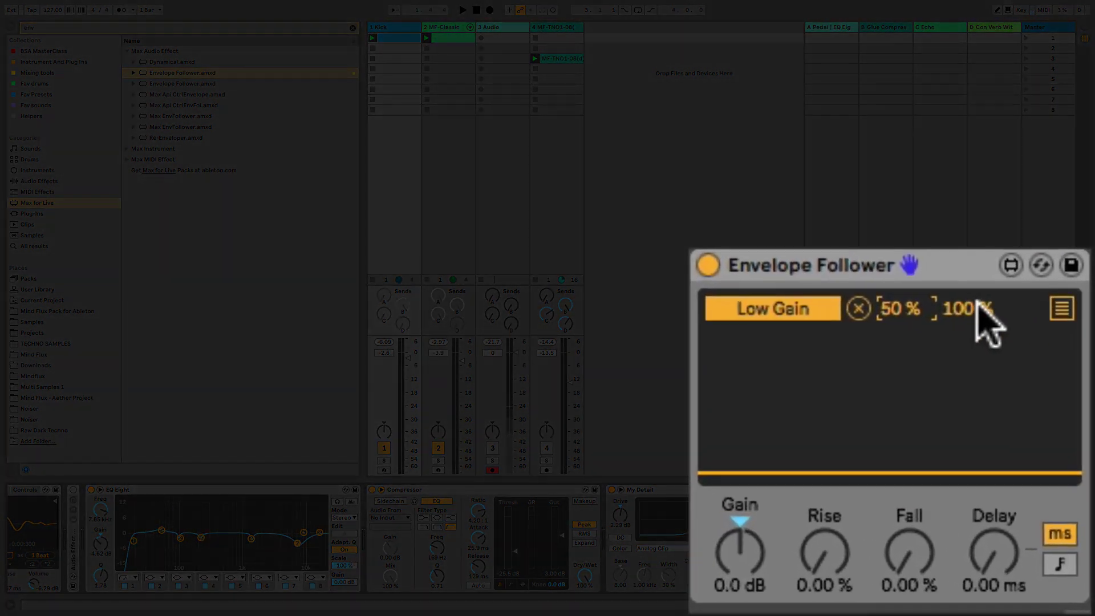
pyautogui.click(977, 305)
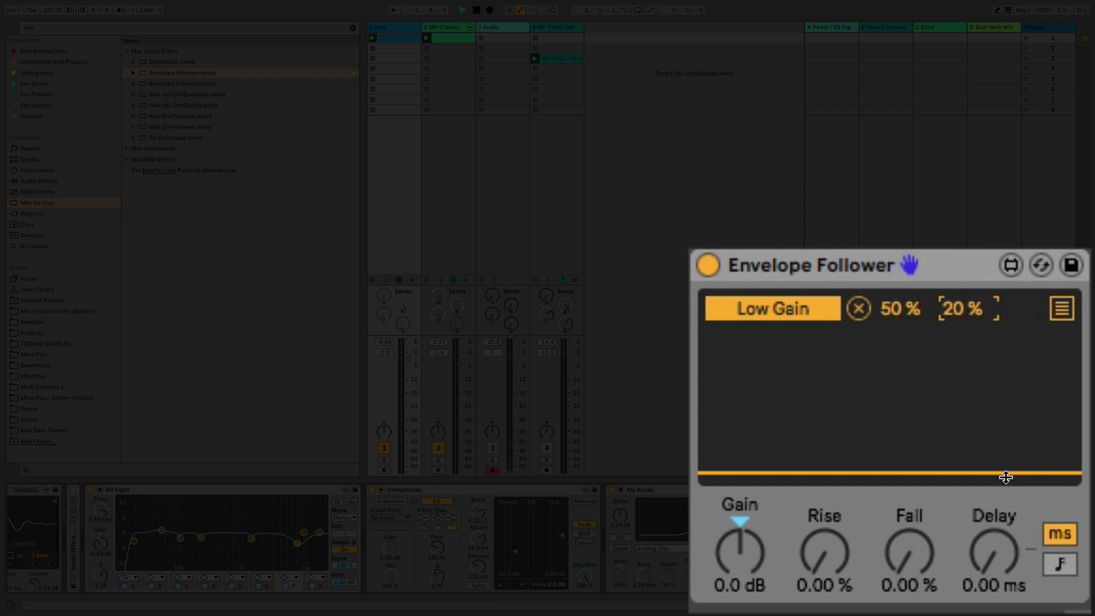
pyautogui.press('space')
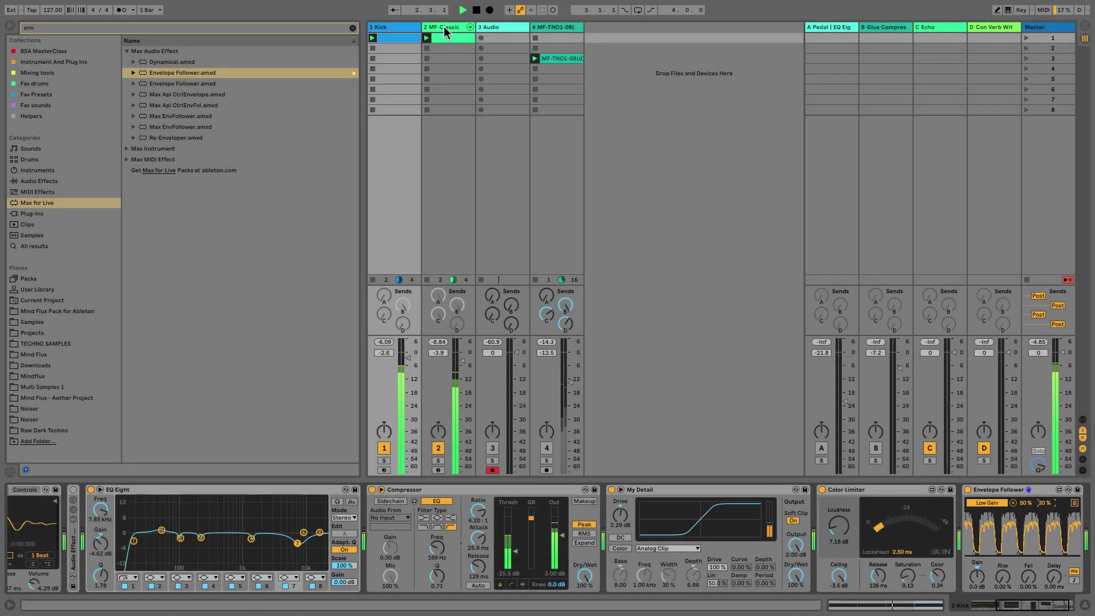
# - Compare the bass with its Channel EQ bypassed and enabled, and lower the kick's Envelope Follower gain to -12 dB
pyautogui.click(446, 36)
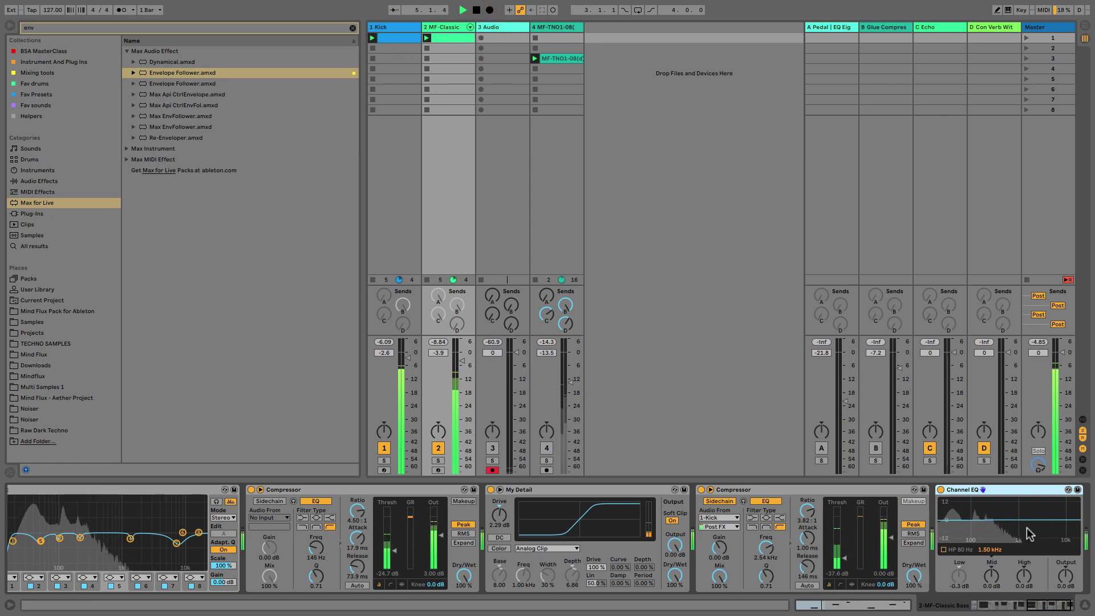
pyautogui.click(940, 489)
pyautogui.click(941, 489)
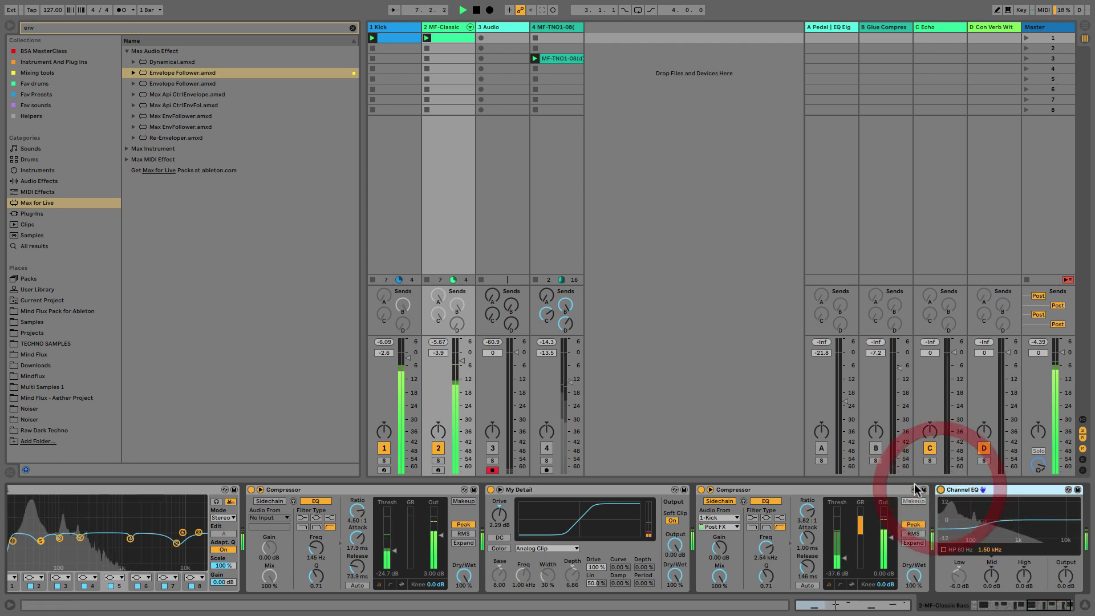
pyautogui.click(414, 35)
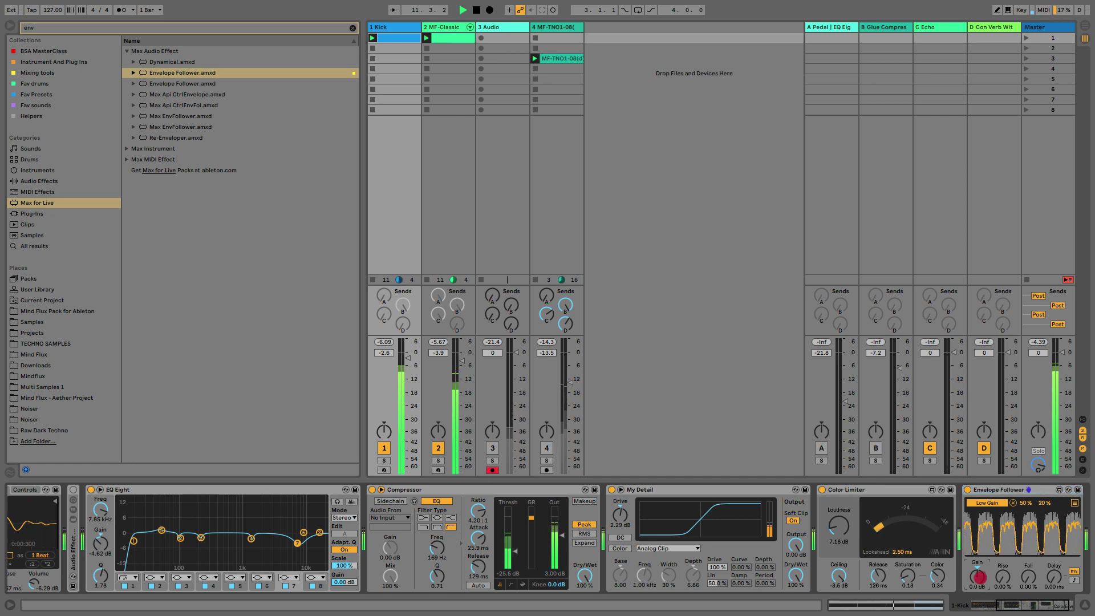
pyautogui.moveTo(979, 576)
pyautogui.mouseDown()
pyautogui.moveTo(978, 586)
pyautogui.moveTo(981, 539)
pyautogui.moveTo(981, 583)
pyautogui.mouseUp()
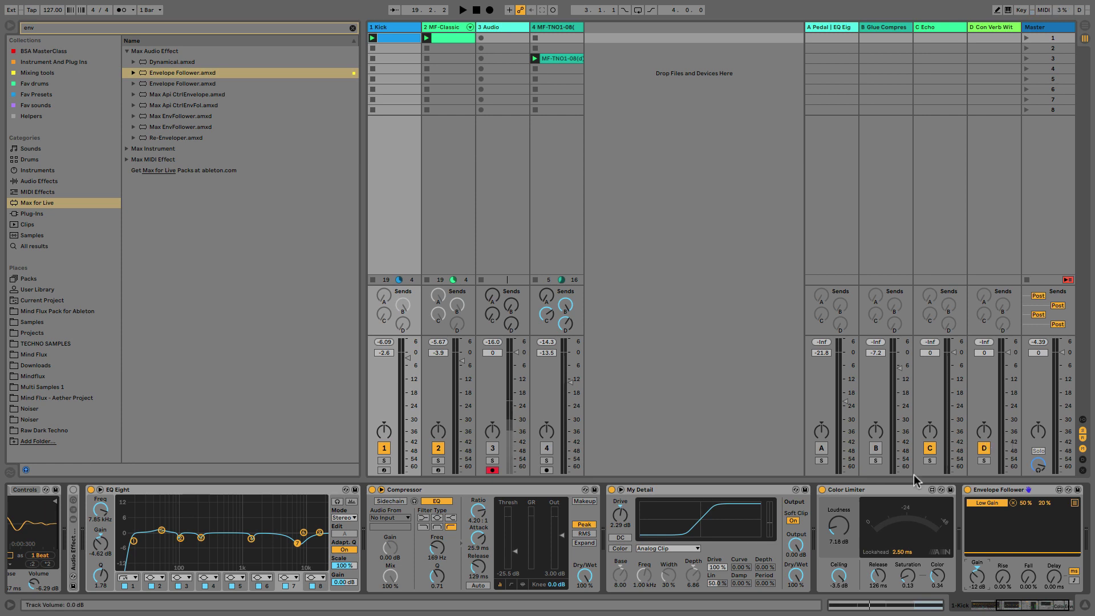
# - Activate the Glue Compressor return track B, show its devices, and enable all sends on the bass and kick tracks
pyautogui.click(875, 448)
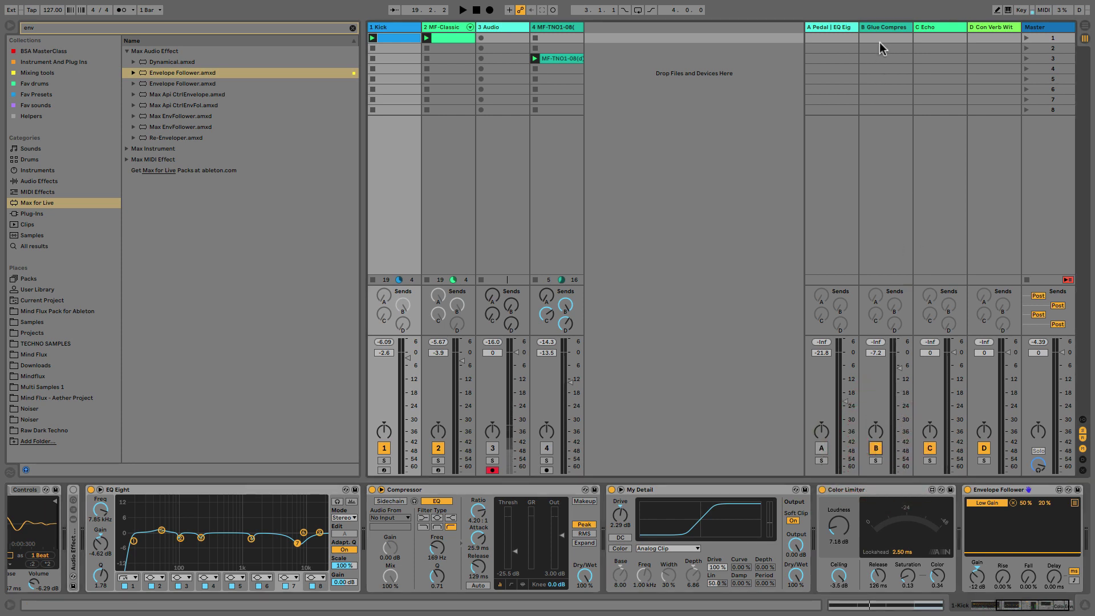
pyautogui.click(881, 28)
pyautogui.click(882, 27)
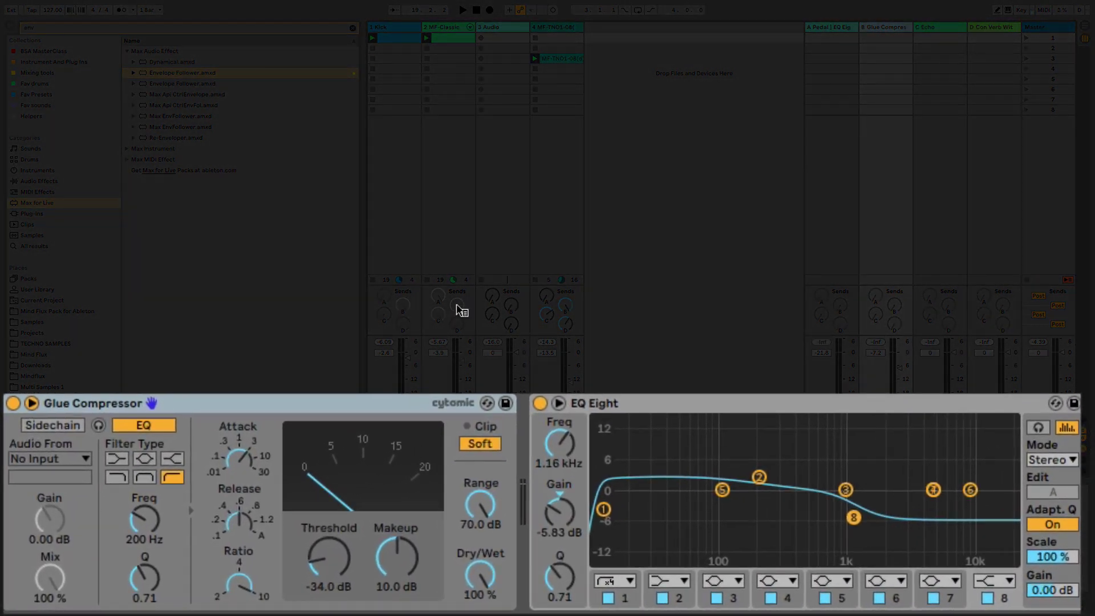
pyautogui.rightClick(457, 305)
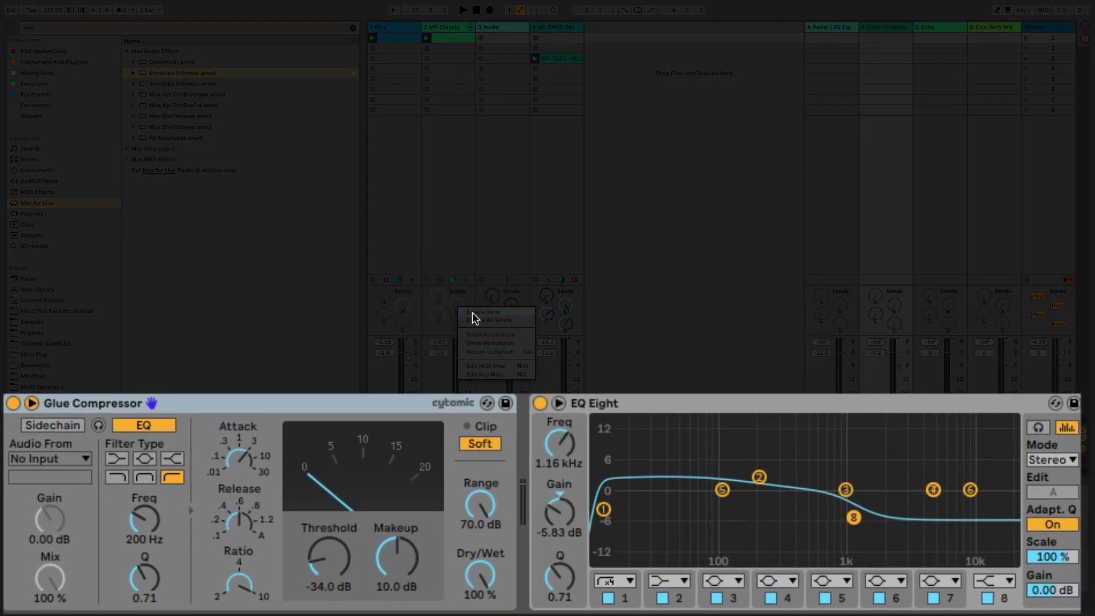
pyautogui.click(473, 321)
pyautogui.rightClick(401, 305)
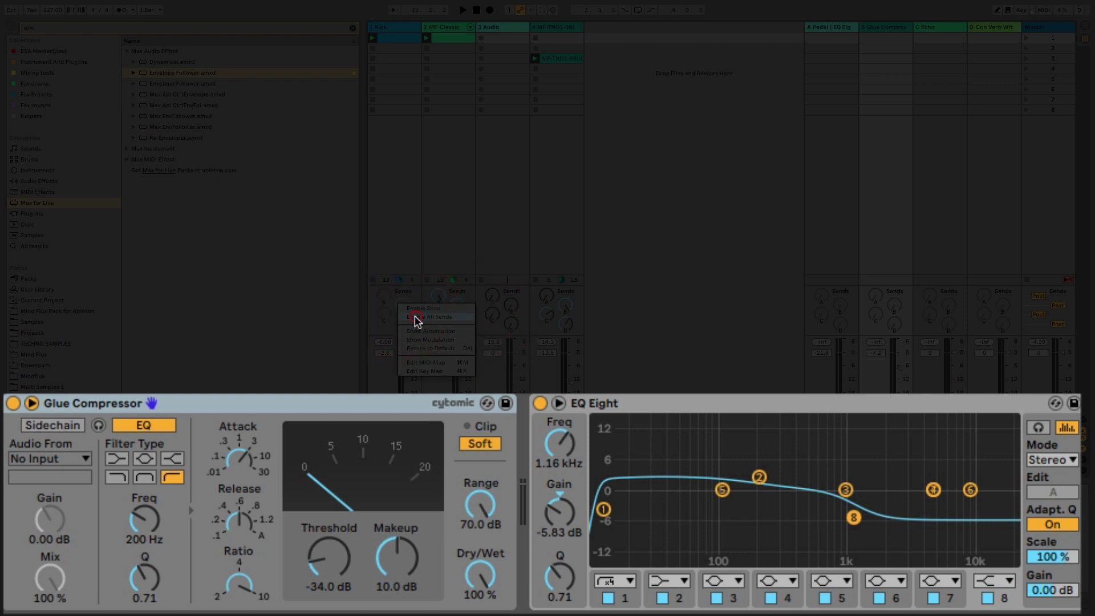
pyautogui.click(417, 322)
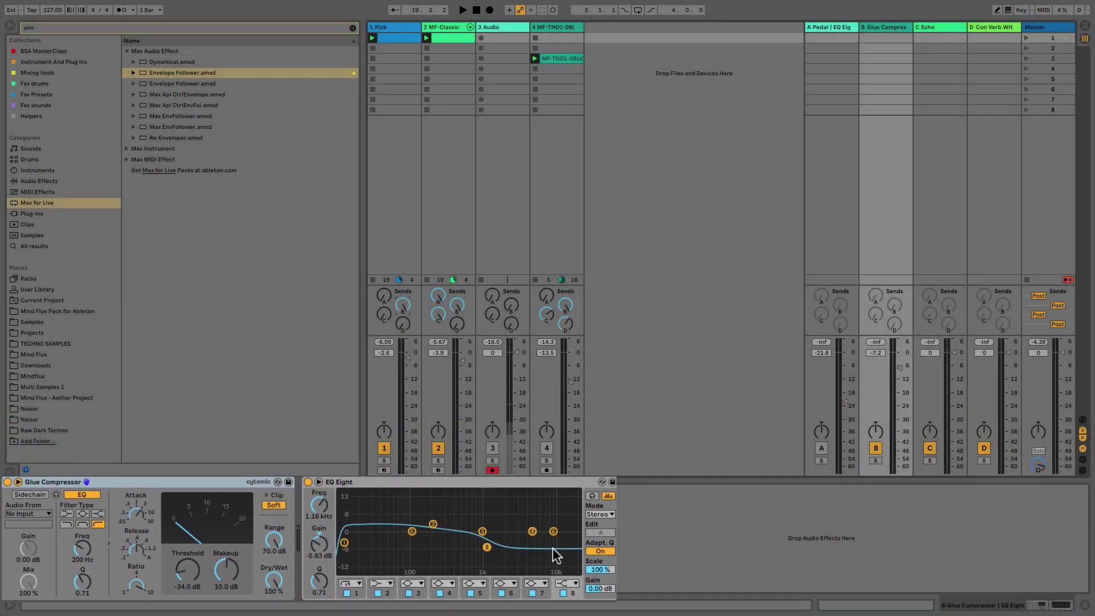
# - Audition the Glue Compressor return during playback, both soloed and within the full mix
pyautogui.press('space')
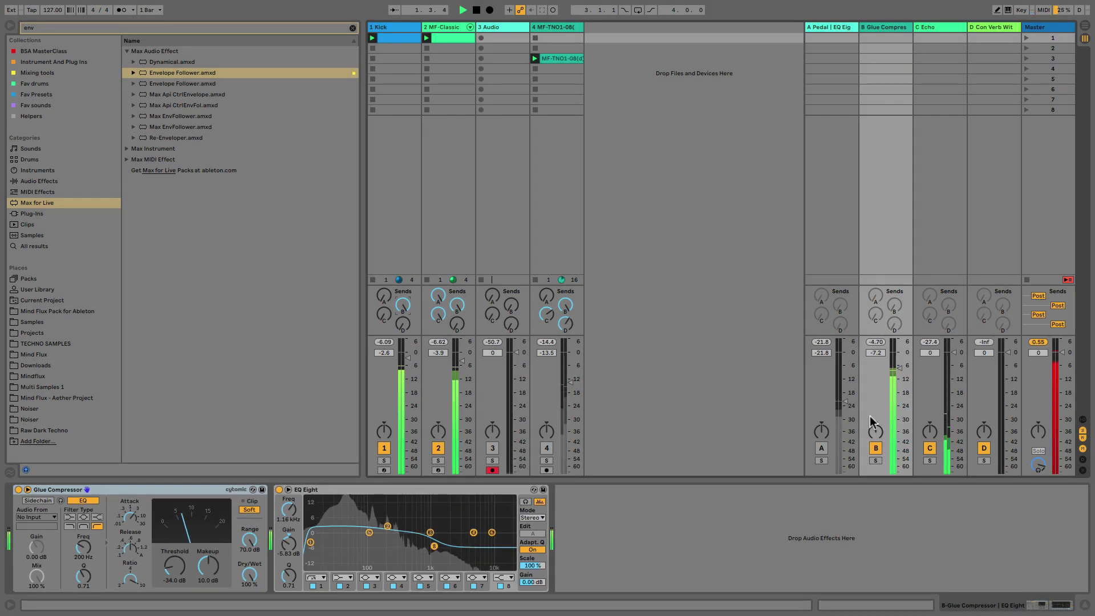
pyautogui.click(875, 460)
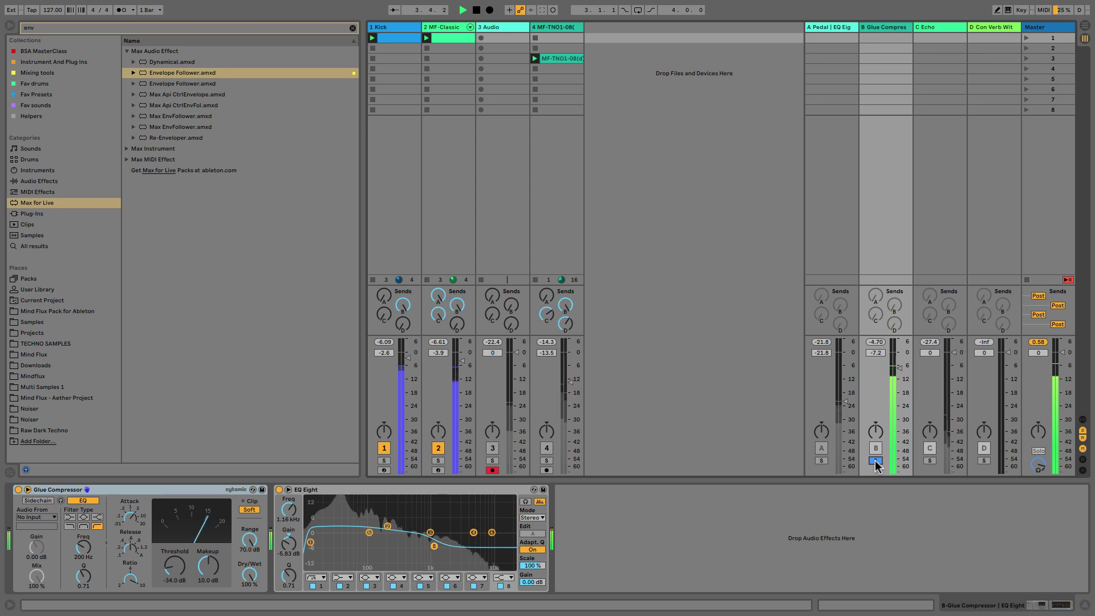
pyautogui.click(876, 460)
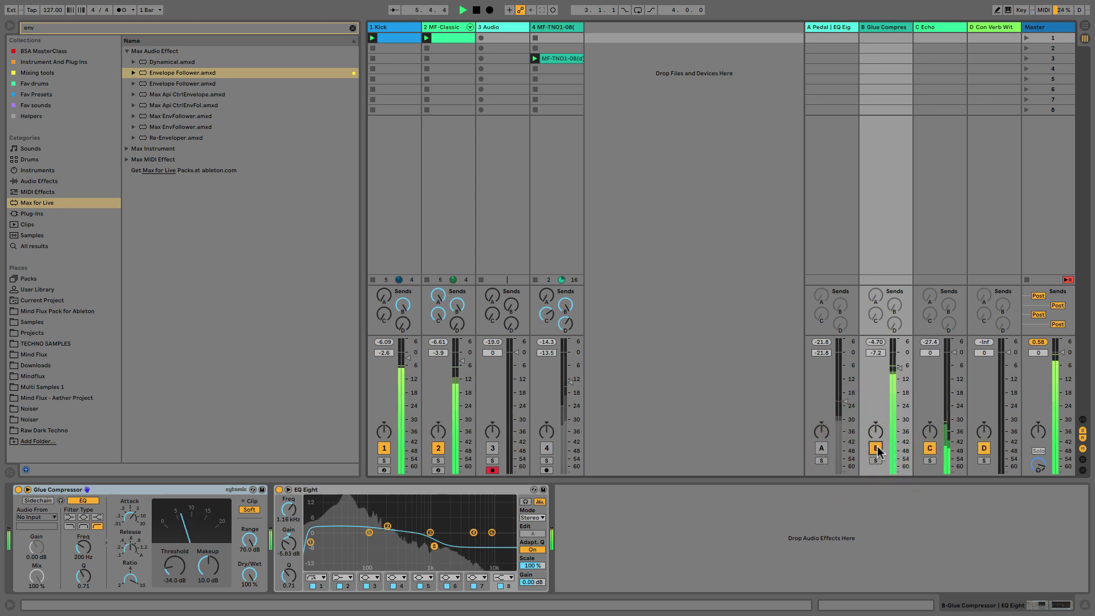
pyautogui.press('space')
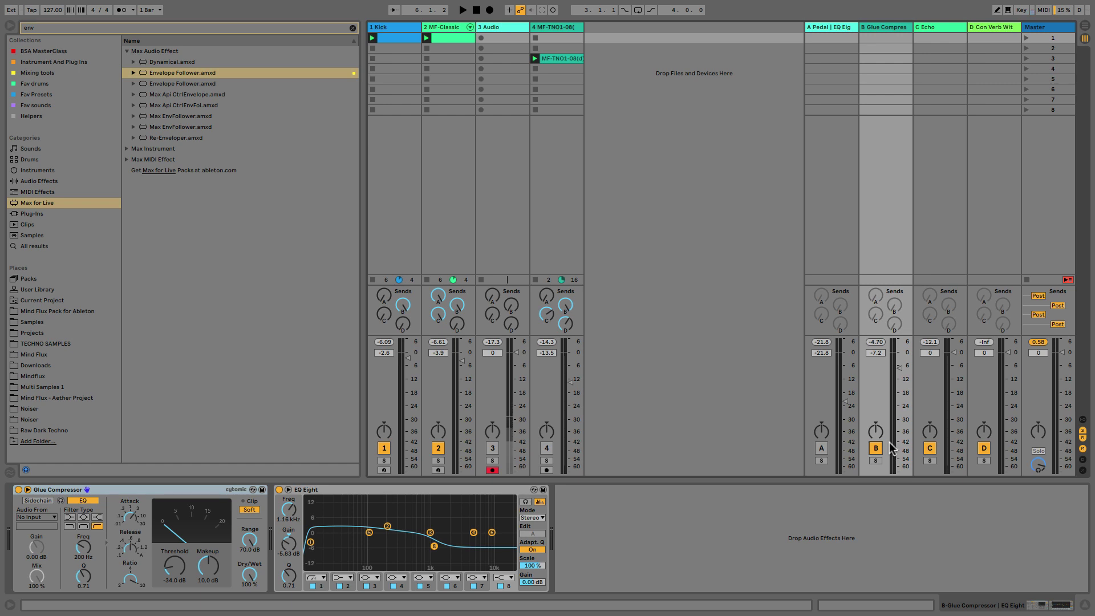
# - Activate the Pedal return track A, bypass its EQ Eight and Drum Buss, and start playback
pyautogui.click(821, 449)
pyautogui.click(827, 26)
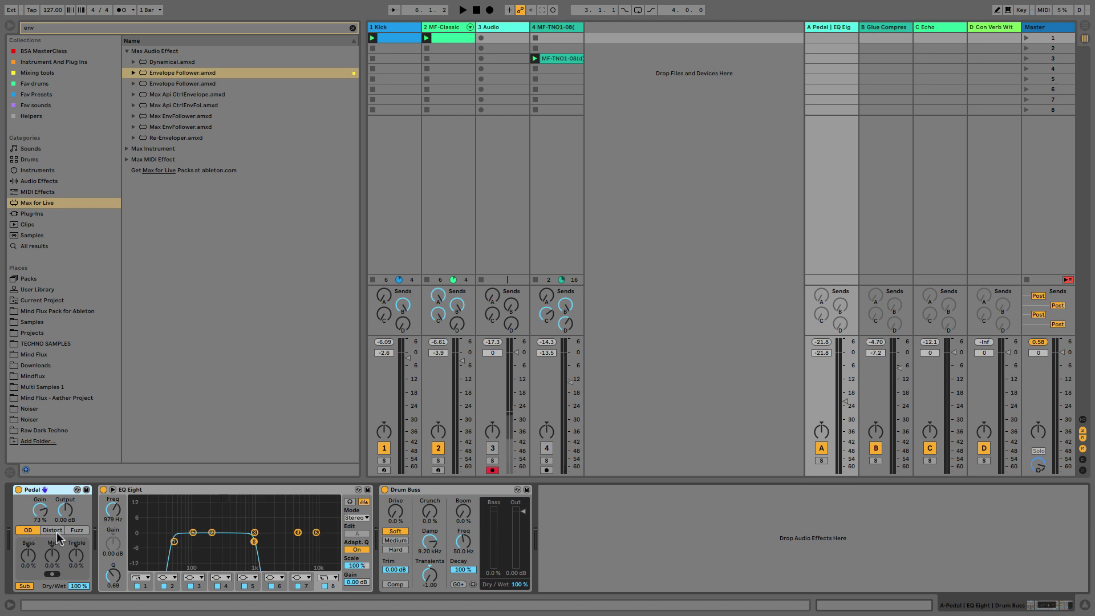
pyautogui.click(103, 490)
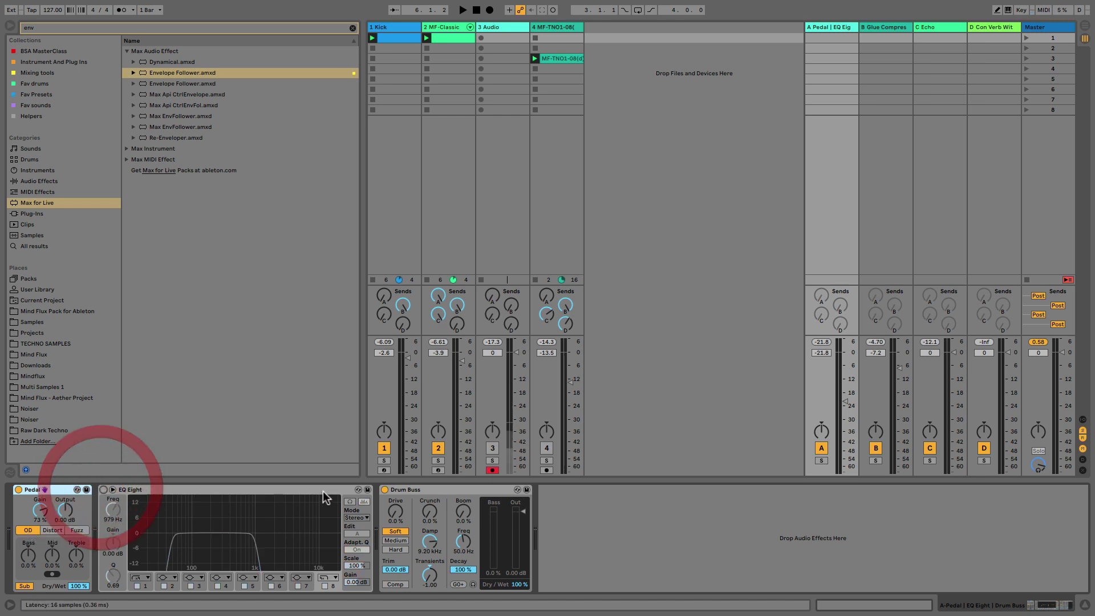
pyautogui.click(385, 489)
pyautogui.press('space')
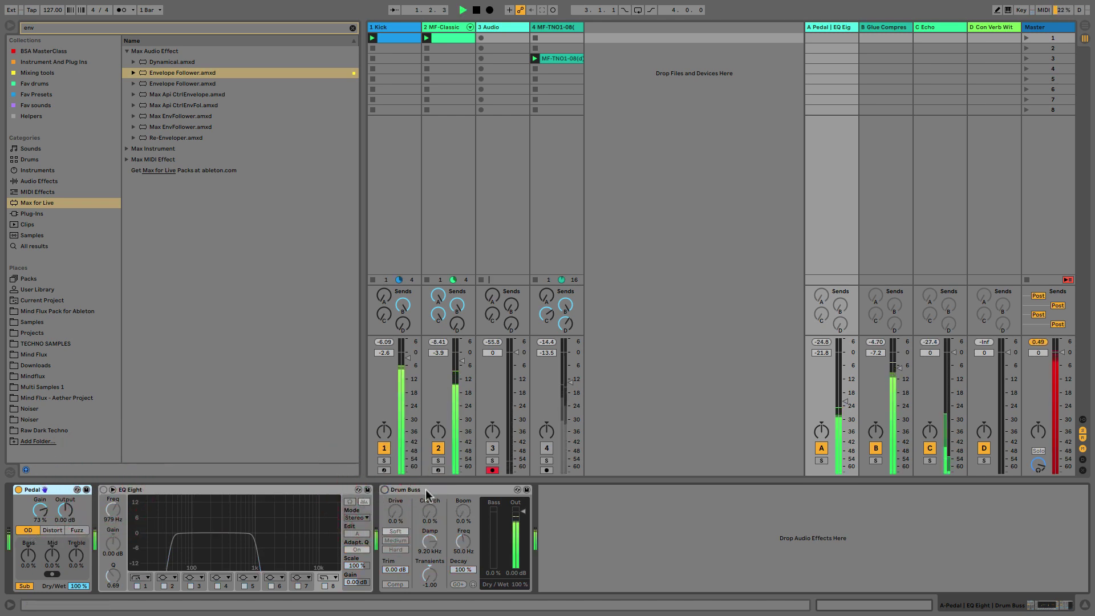
# - Solo return A while re-enabling its EQ Eight and Drum Buss, comparing Drum Buss on and off, and return to the full mix
pyautogui.click(822, 460)
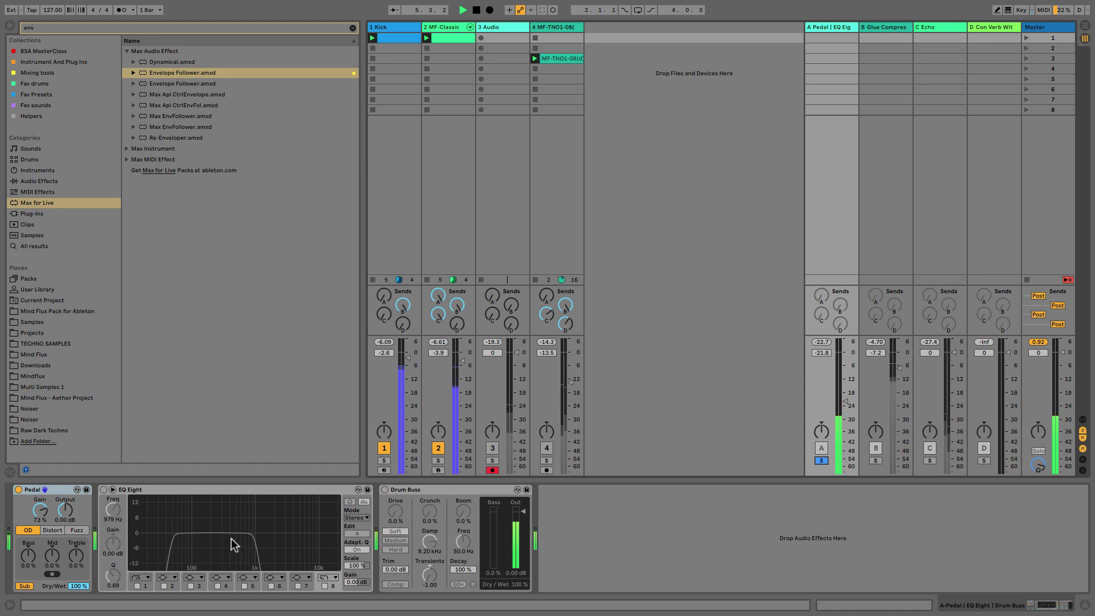
pyautogui.click(104, 489)
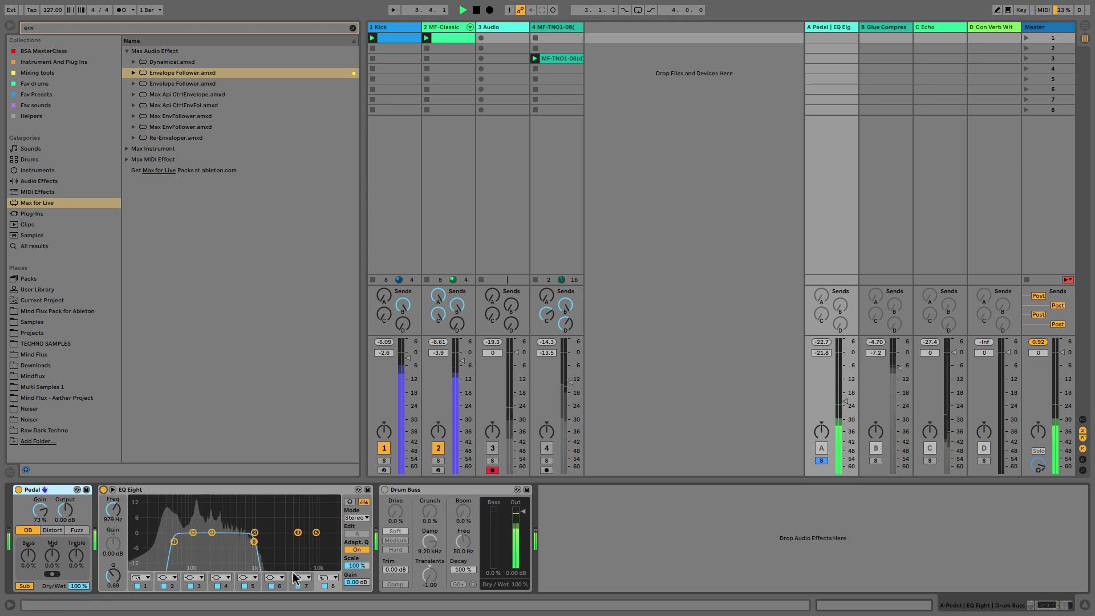
pyautogui.click(384, 490)
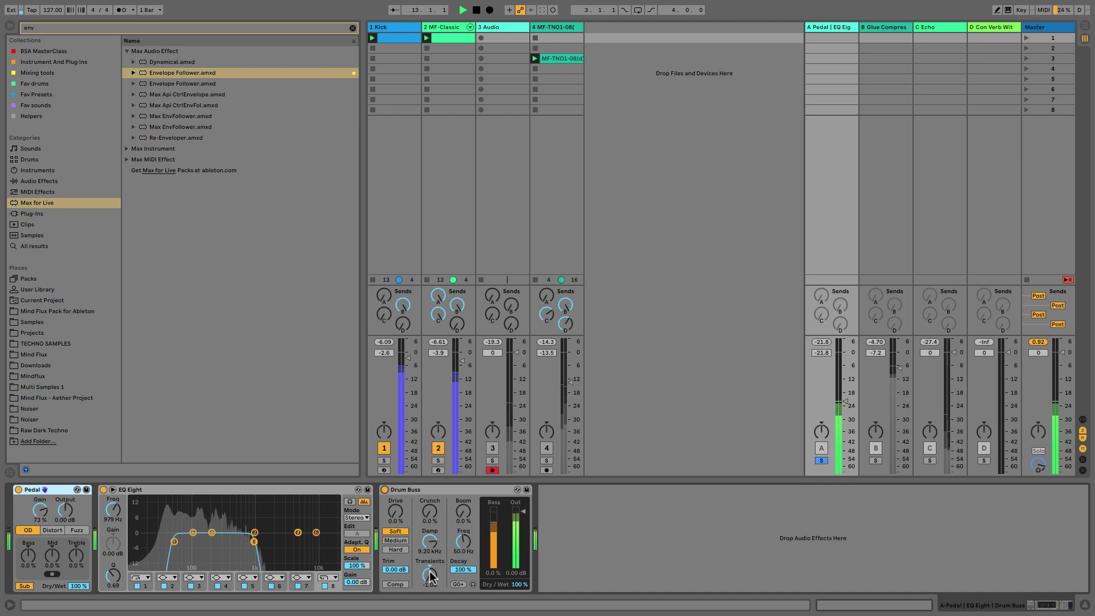
pyautogui.click(384, 490)
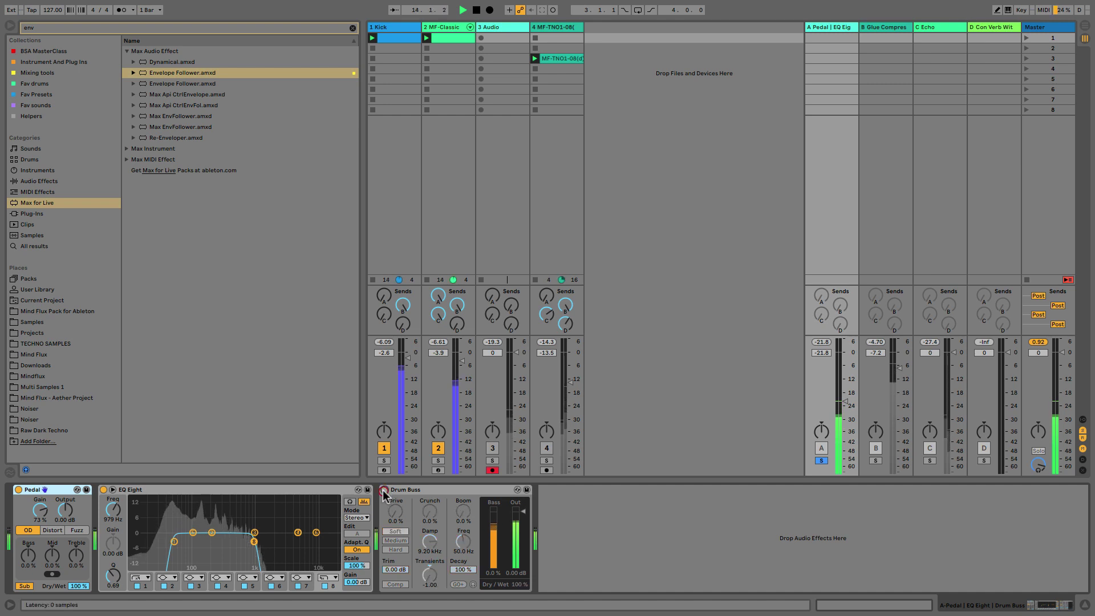
pyautogui.click(385, 490)
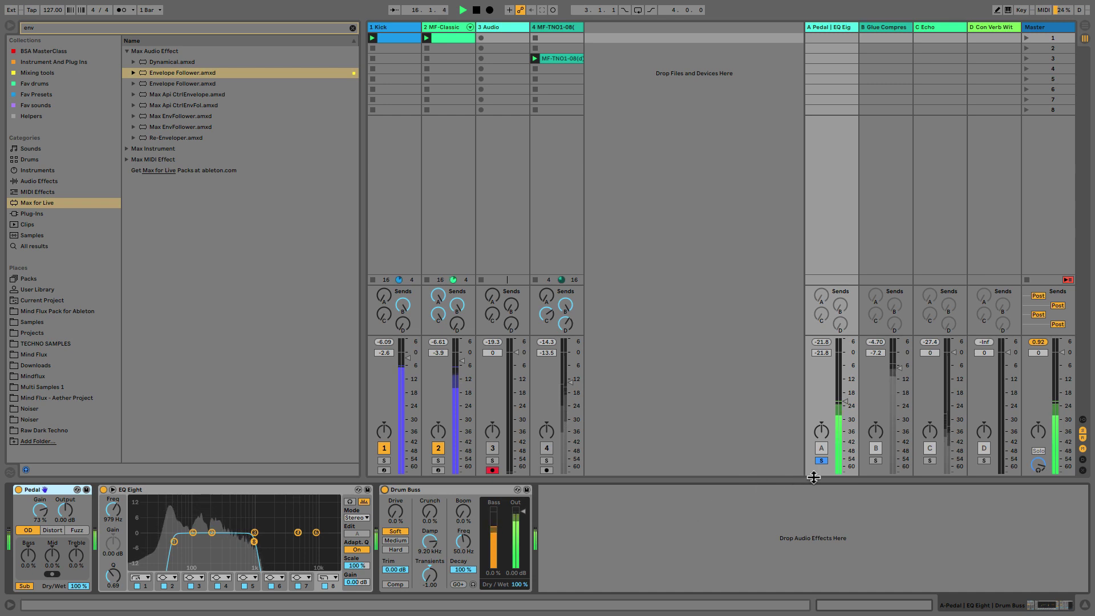
pyautogui.click(820, 460)
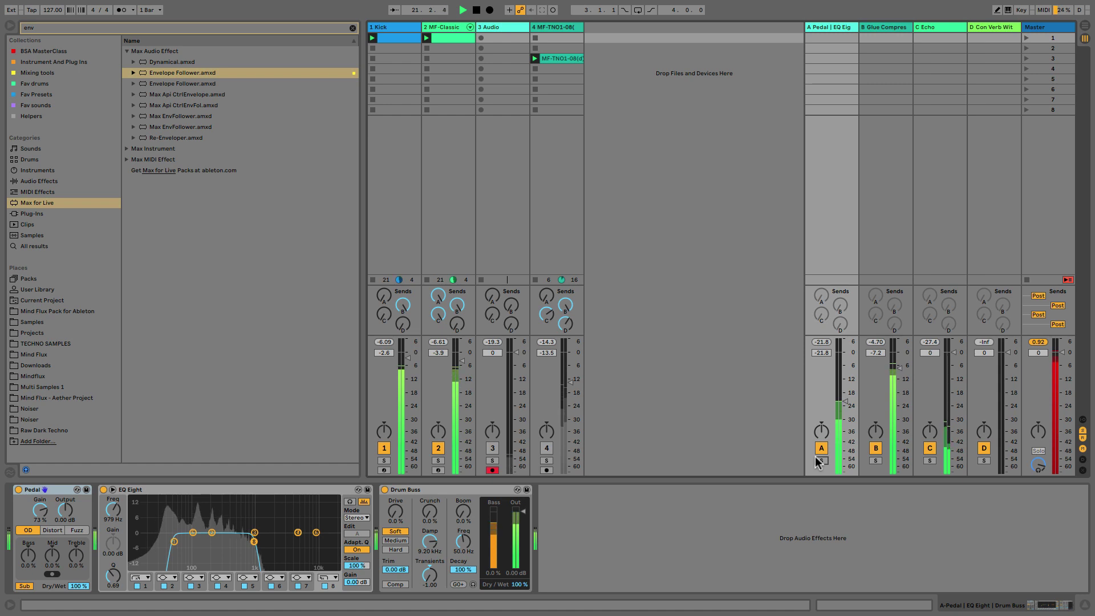
pyautogui.press('space')
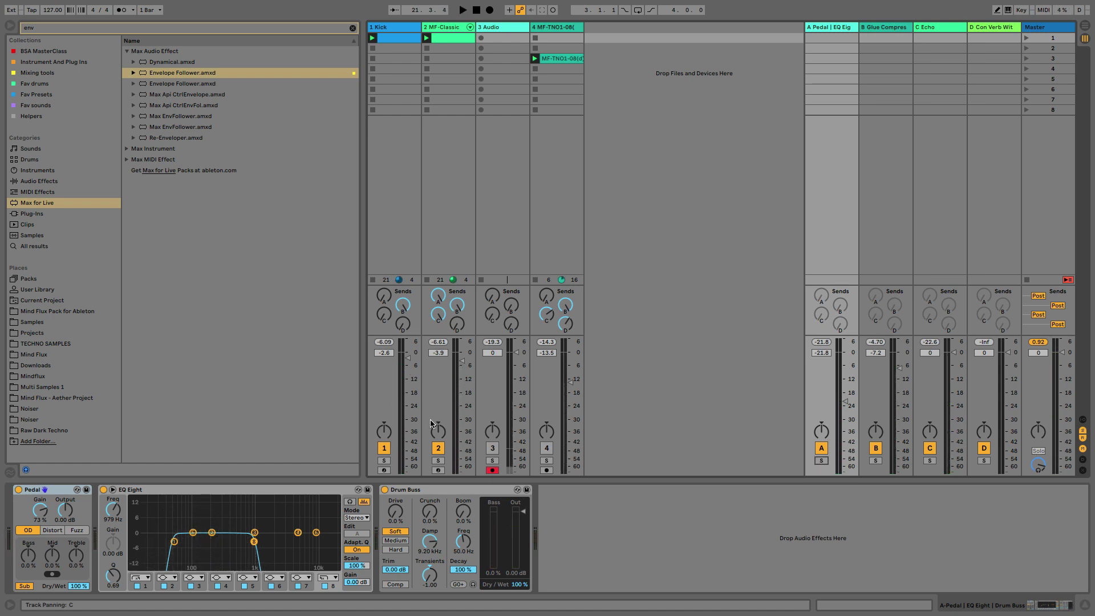
# - Lower the volumes of the Kick, bass and fourth tracks to -inf and activate the fourth track
pyautogui.moveTo(408, 358); pyautogui.dragTo(408, 472)
pyautogui.moveTo(462, 361); pyautogui.dragTo(462, 472)
pyautogui.moveTo(562, 375); pyautogui.dragTo(562, 473)
pyautogui.click(547, 447)
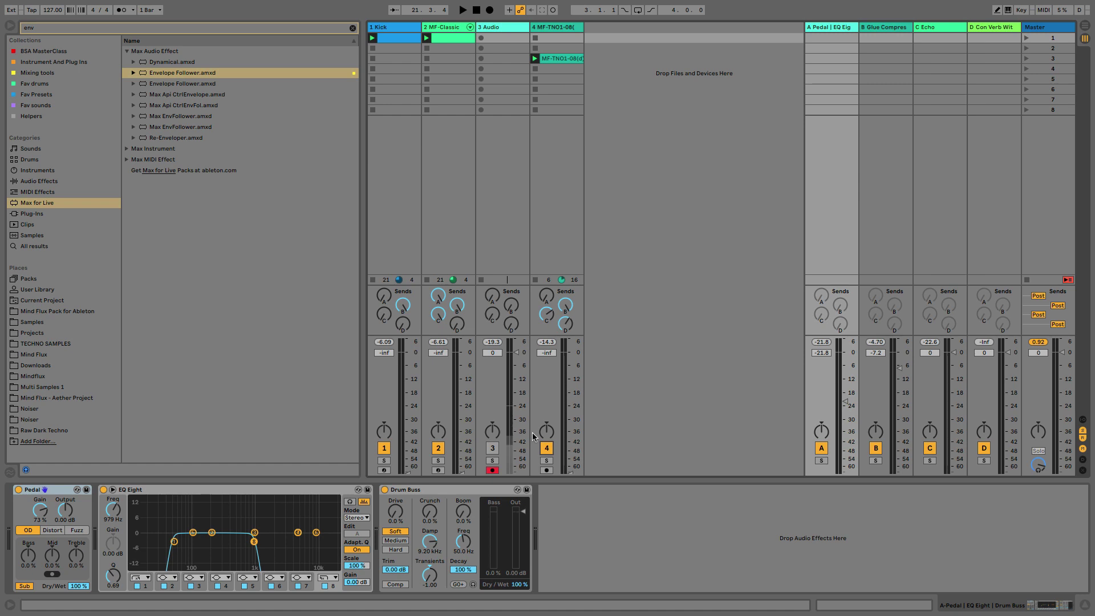
# - Show the Master track's Spectrum in its expanded view and hide the browser
pyautogui.click(1042, 31)
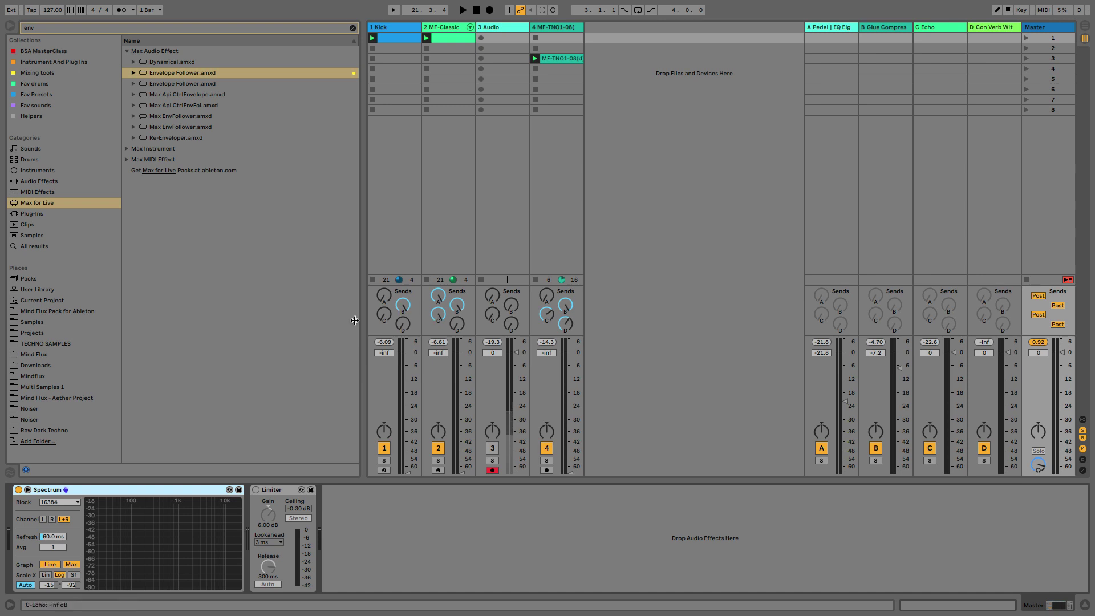
pyautogui.doubleClick(154, 536)
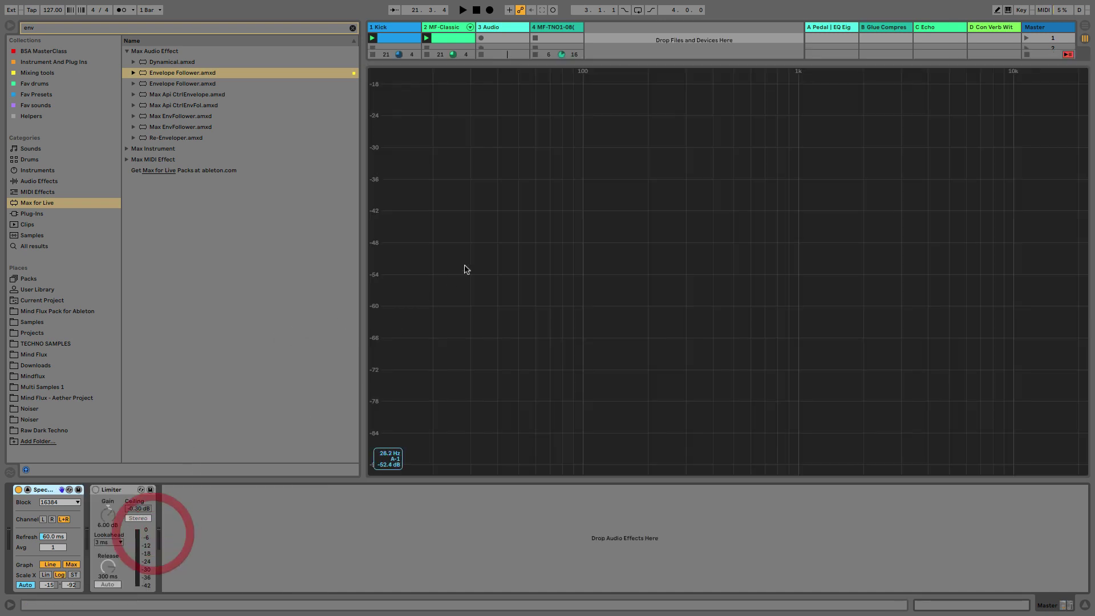
pyautogui.hotkey('ctrl', 'alt', 'b')
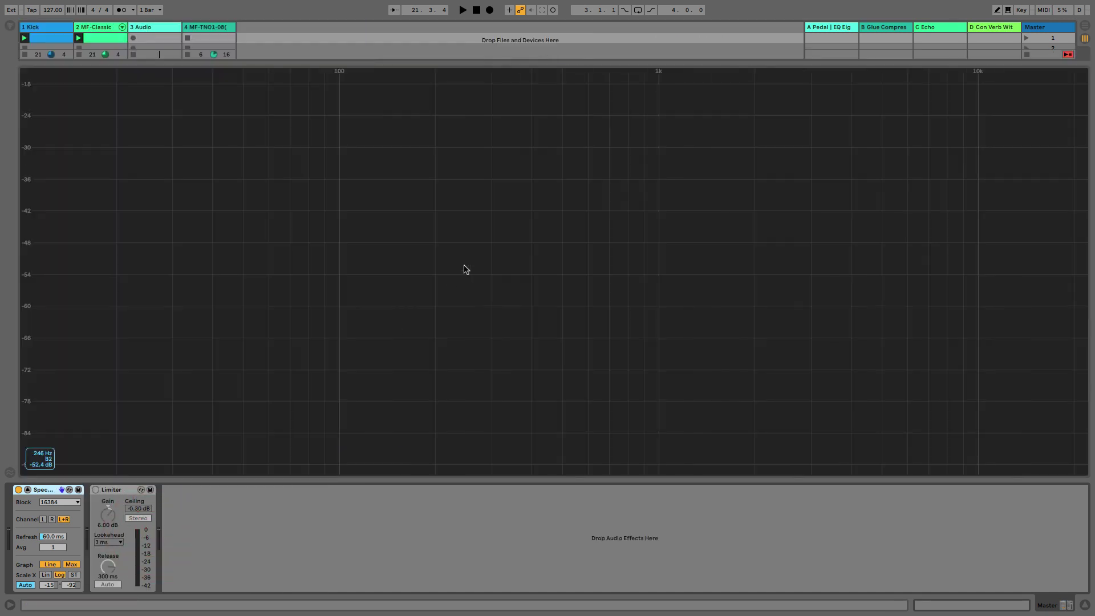